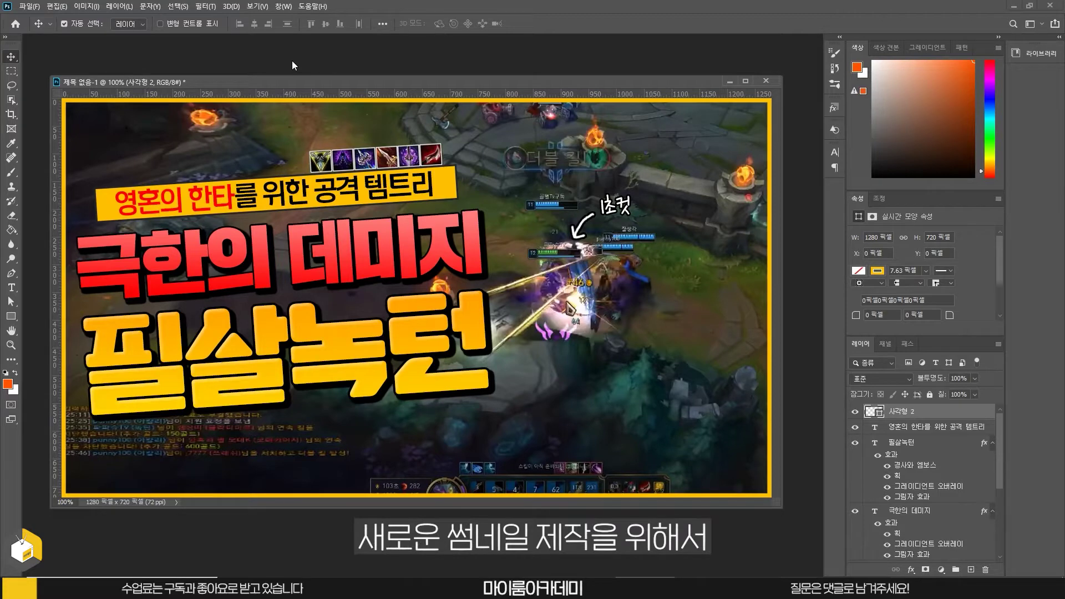
Step: Create a new 1280 x 720 pixel document at 72 pixels/inch in 8-bit RGB colour
left_click(23, 6)
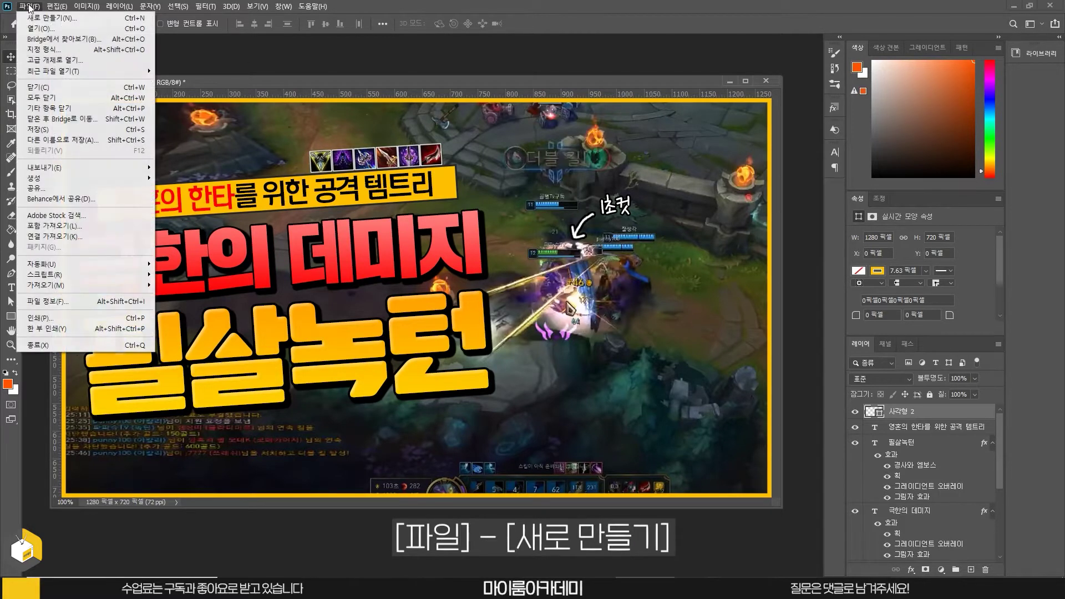
left_click(39, 18)
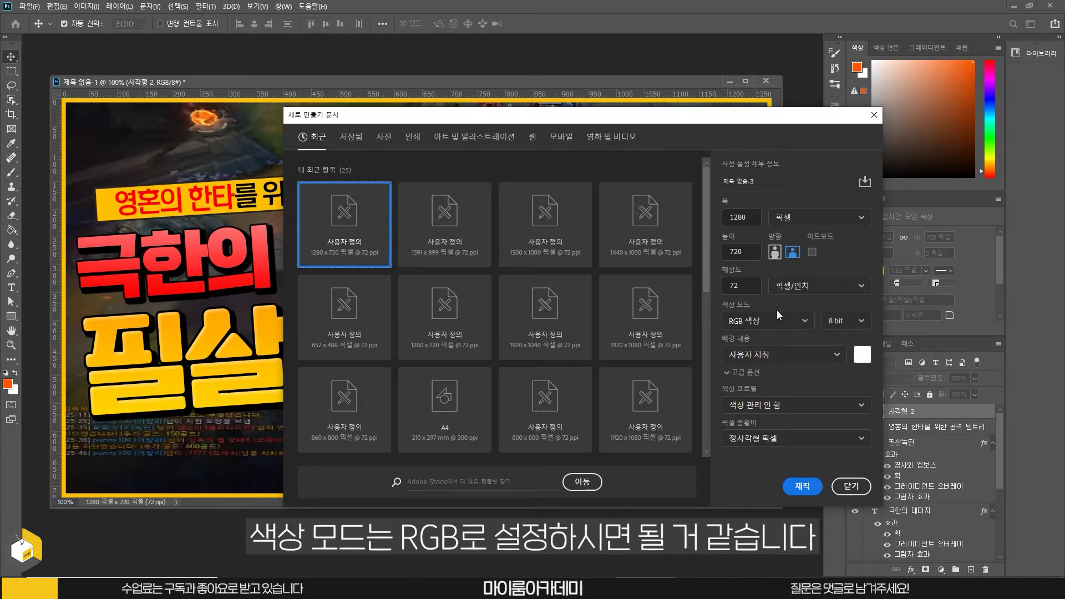
left_click(802, 486)
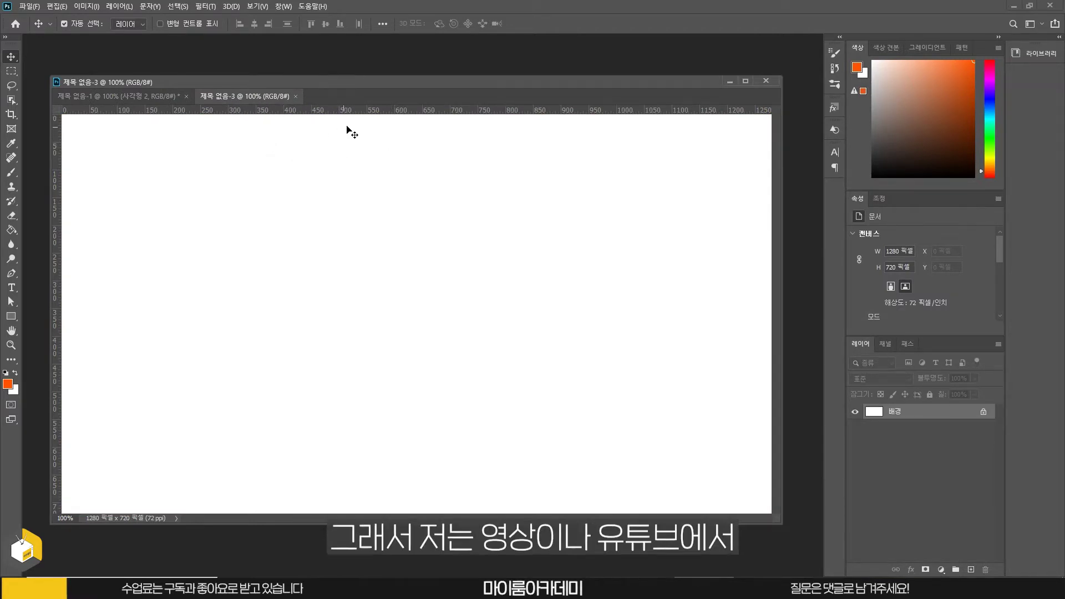
Step: Paste the game screenshot captured with the Snipping Tool into the new blank document
left_click_drag(1064, 72, 422, 41)
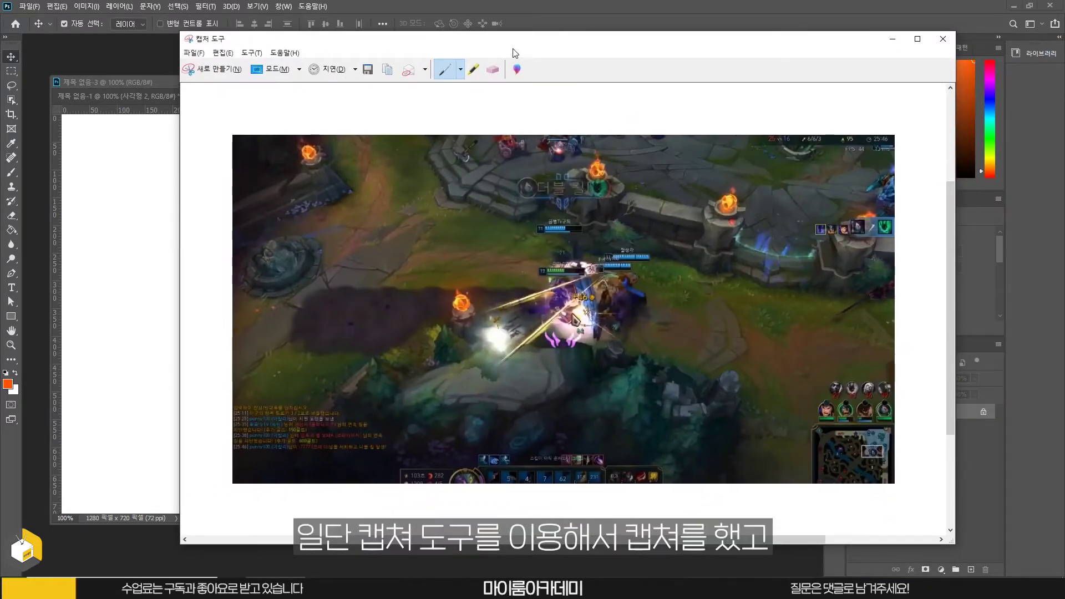
left_click(147, 82)
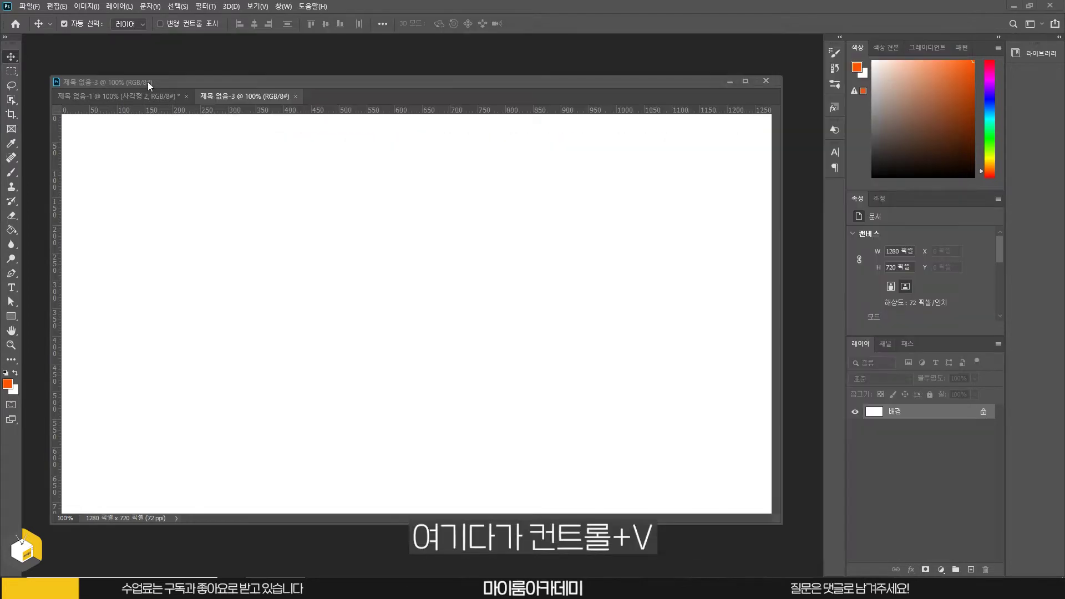
key("ctrl+v")
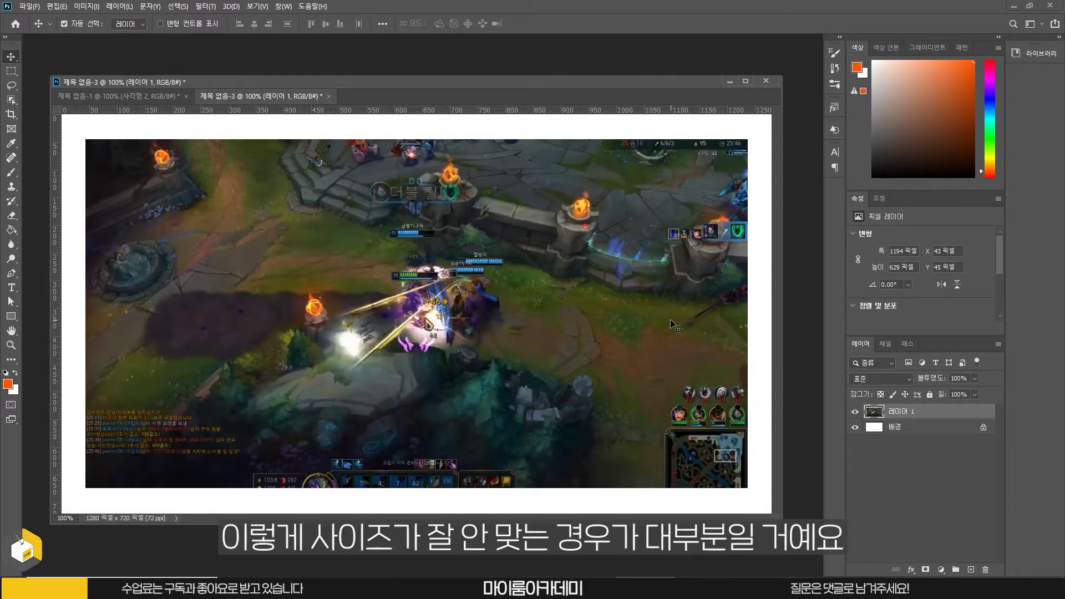
Step: Scale the pasted screenshot proportionally from its centre to about 1388 x 731 px, covering the whole canvas
key("ctrl+t")
left_click_drag(747, 488, 799, 517)
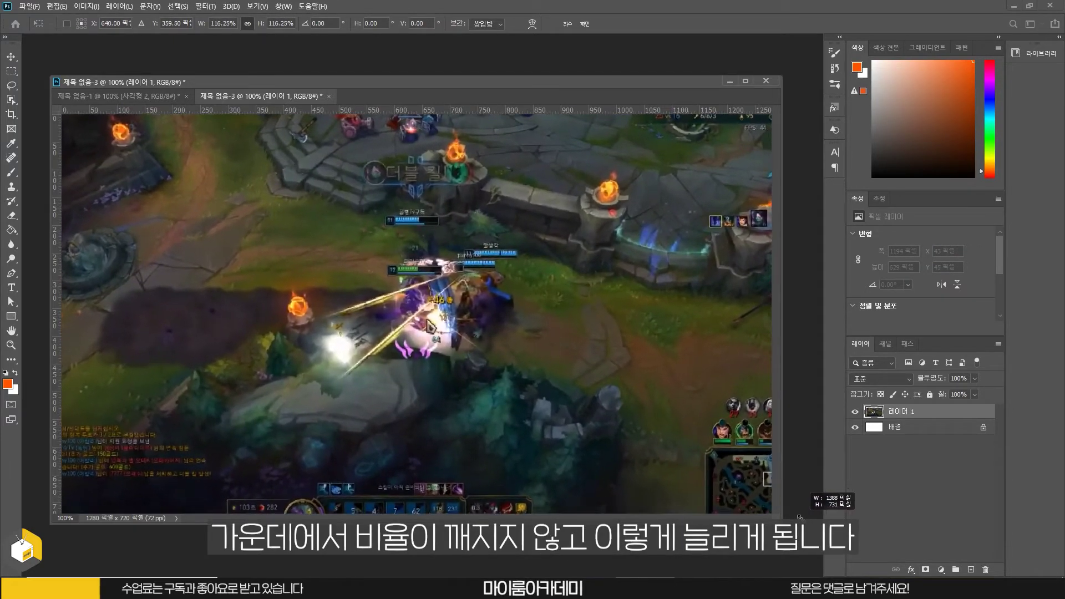
key("Return")
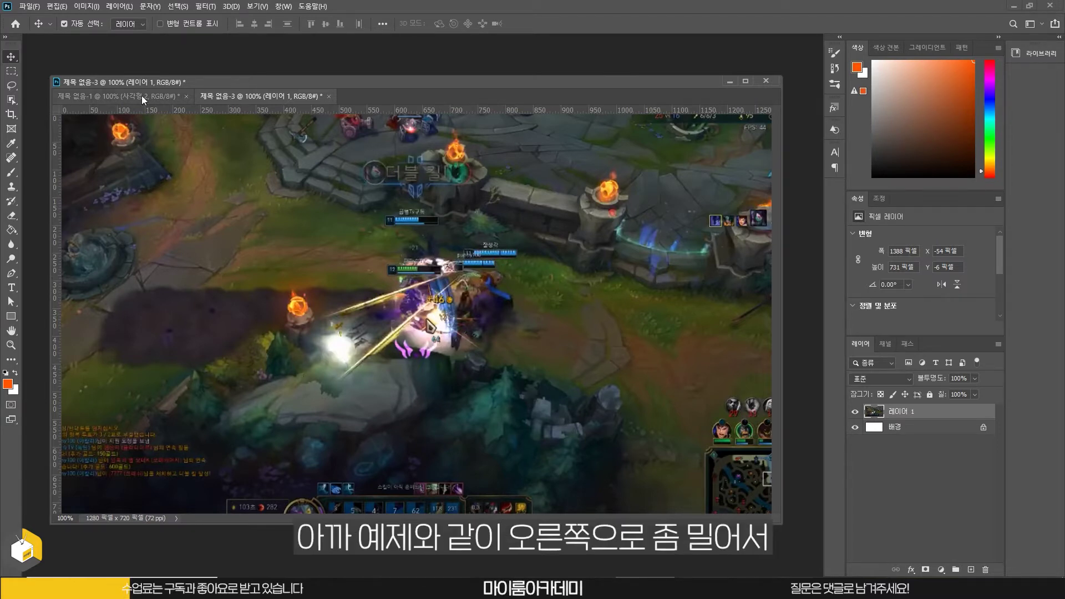
Step: Compare with the finished example thumbnail and move the screenshot layer rightward to about X 243 px
left_click(167, 96)
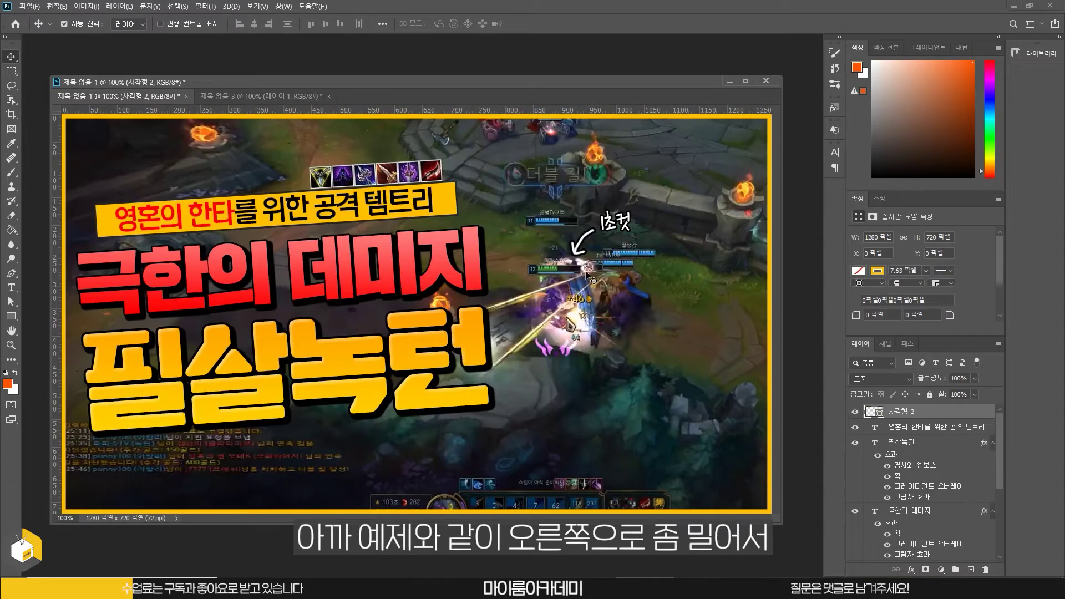
left_click(261, 96)
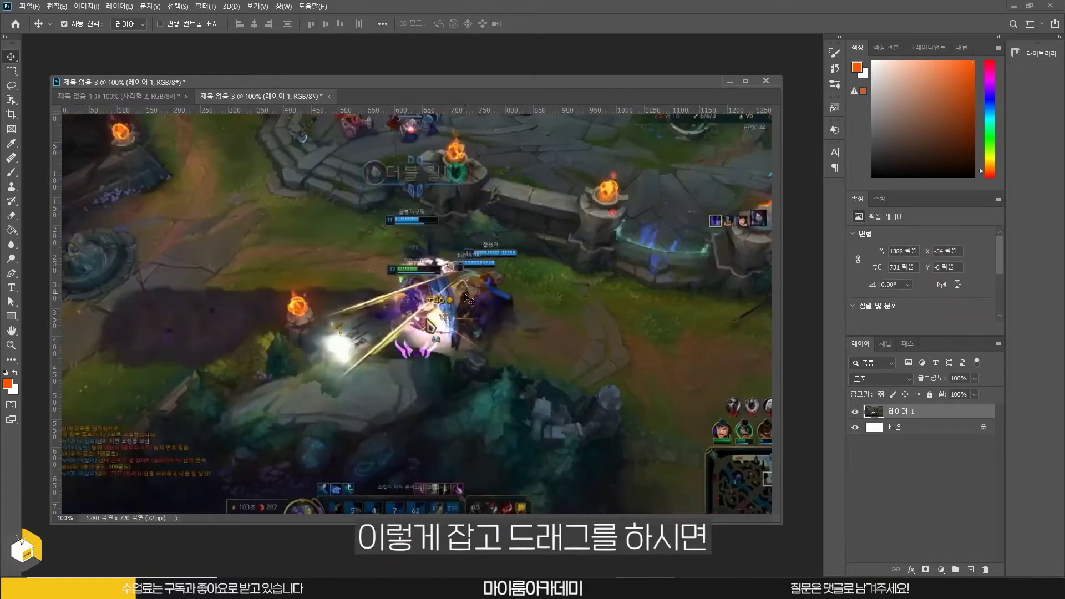
left_click_drag(433, 294, 607, 305)
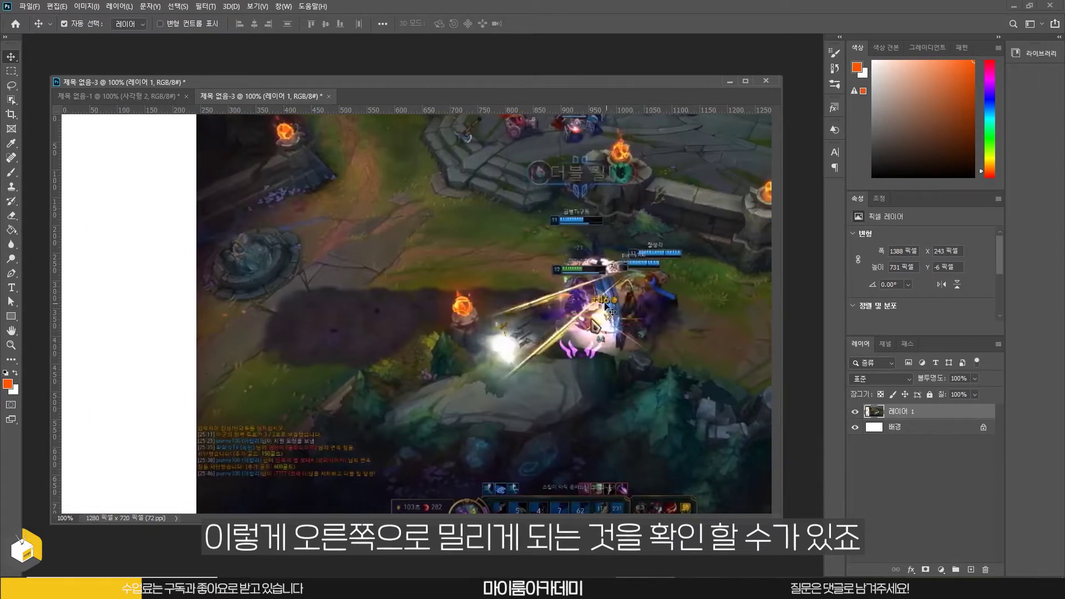
left_click_drag(97, 166, 193, 309)
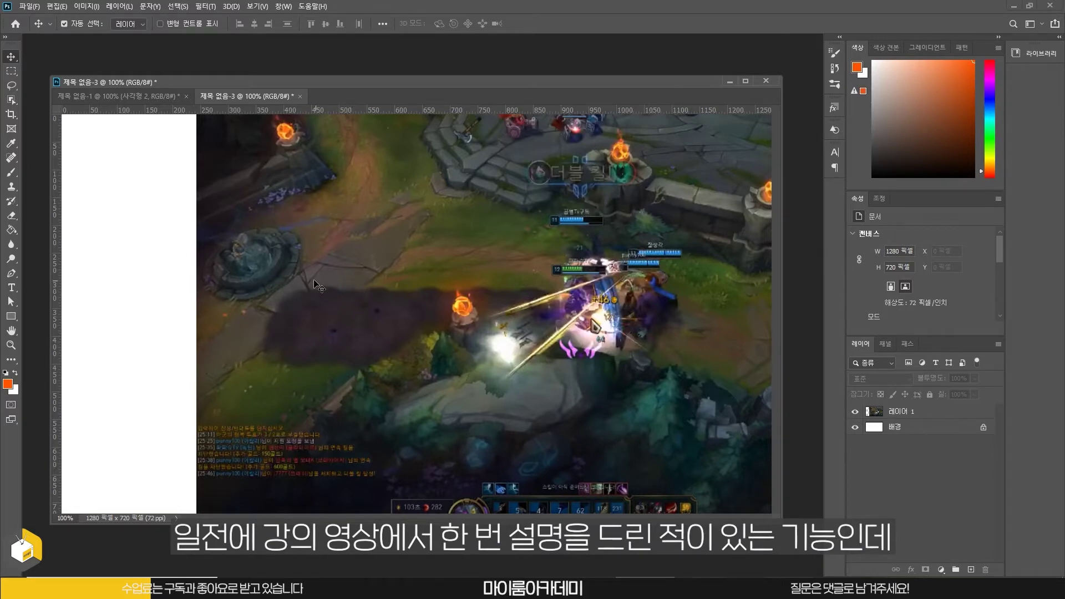
left_click(292, 259)
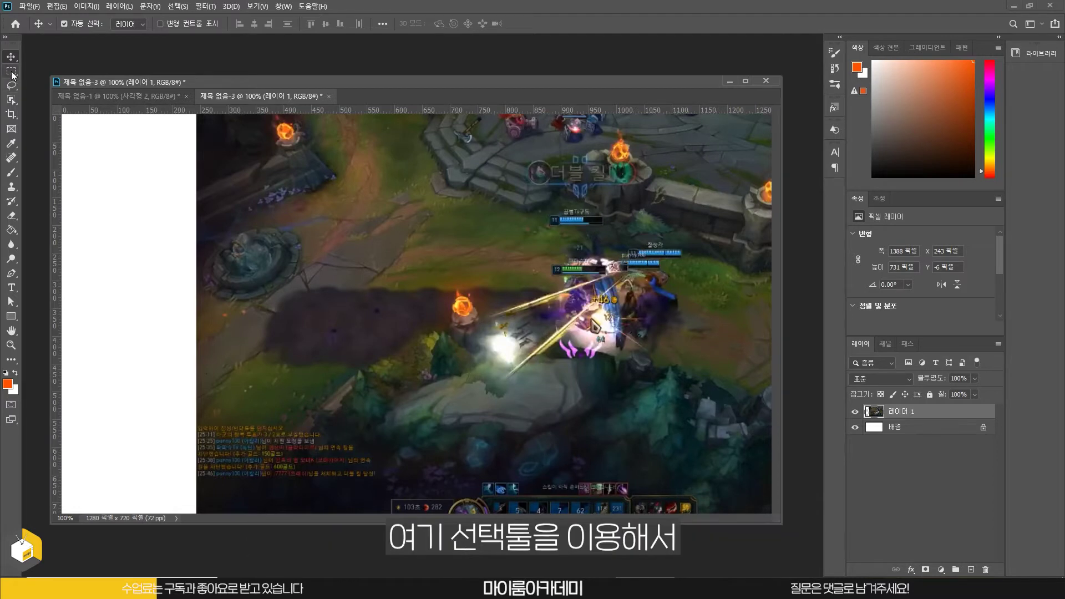
Step: Select a full-height strip about 335 px wide at the screenshot's left edge, stretch it to the canvas's left edge, and deselect
left_click(11, 72)
left_click_drag(197, 114, 381, 513)
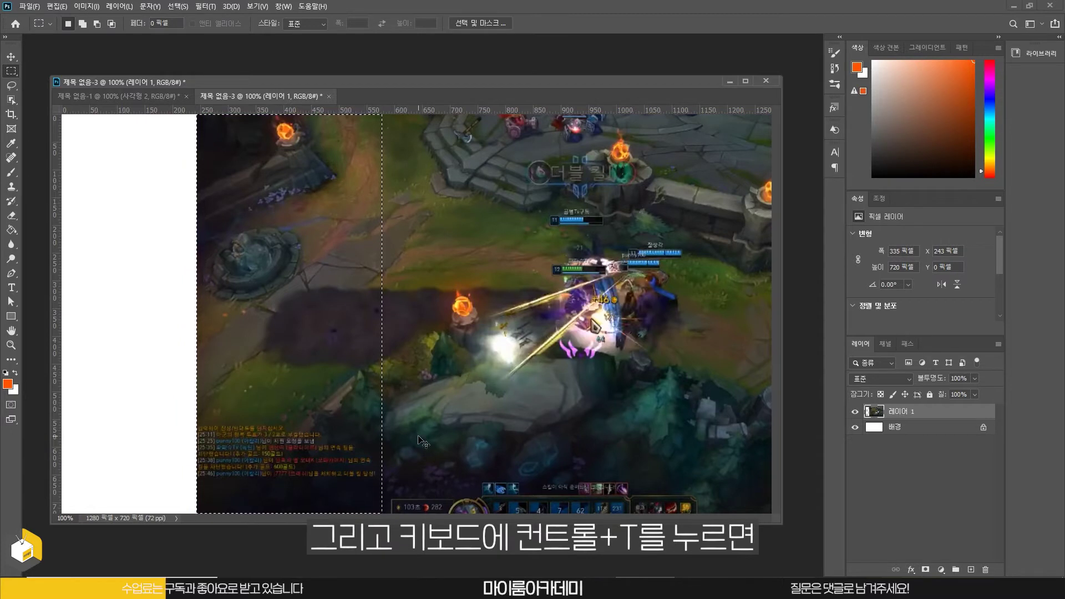
key("ctrl+t")
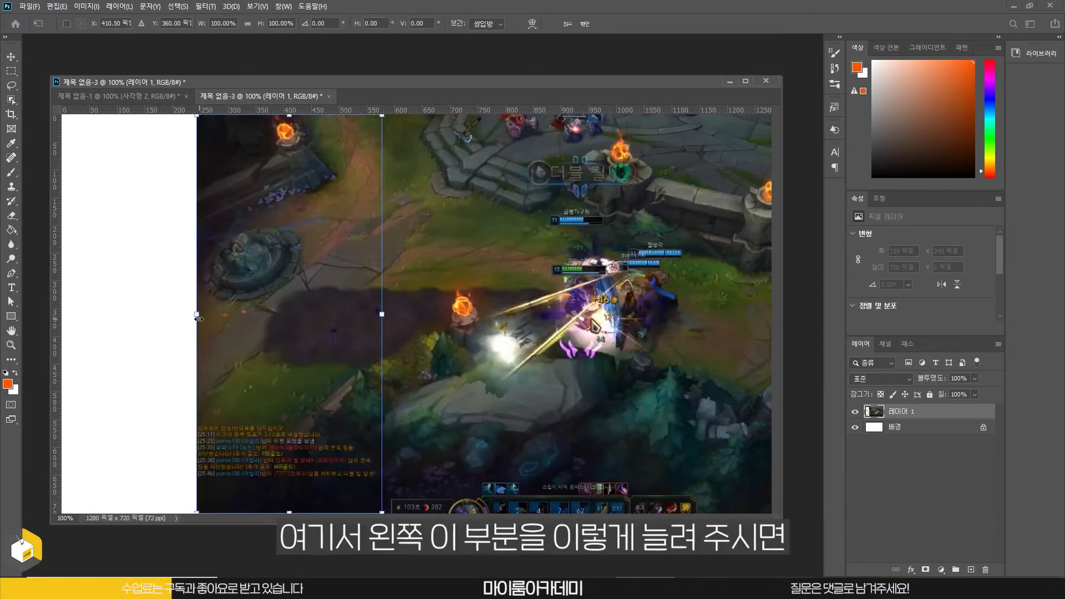
left_click_drag(196, 316, 63, 317)
key("Return")
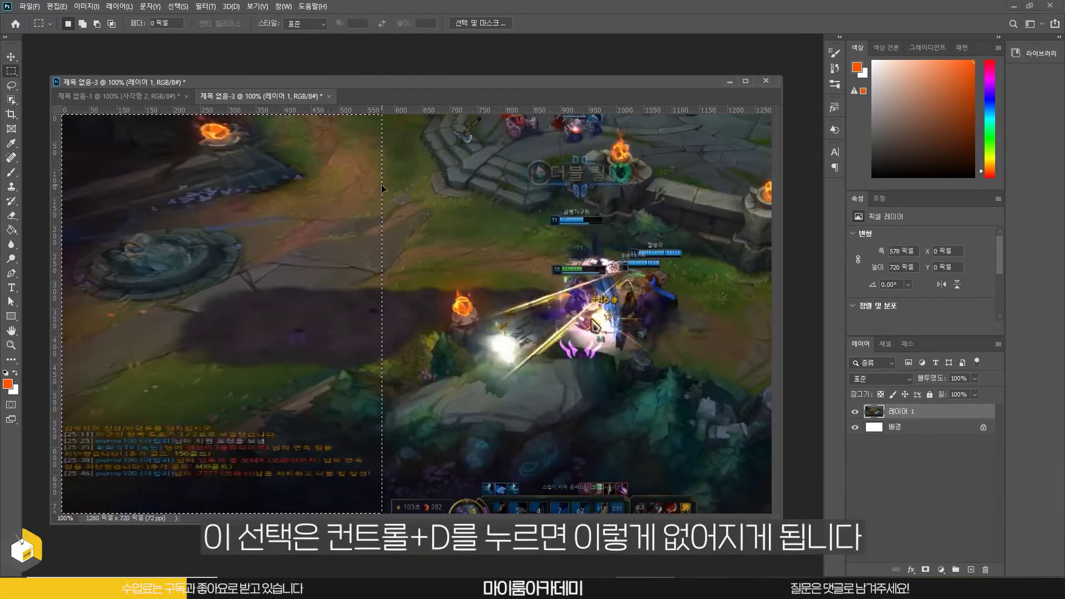
key("ctrl+d")
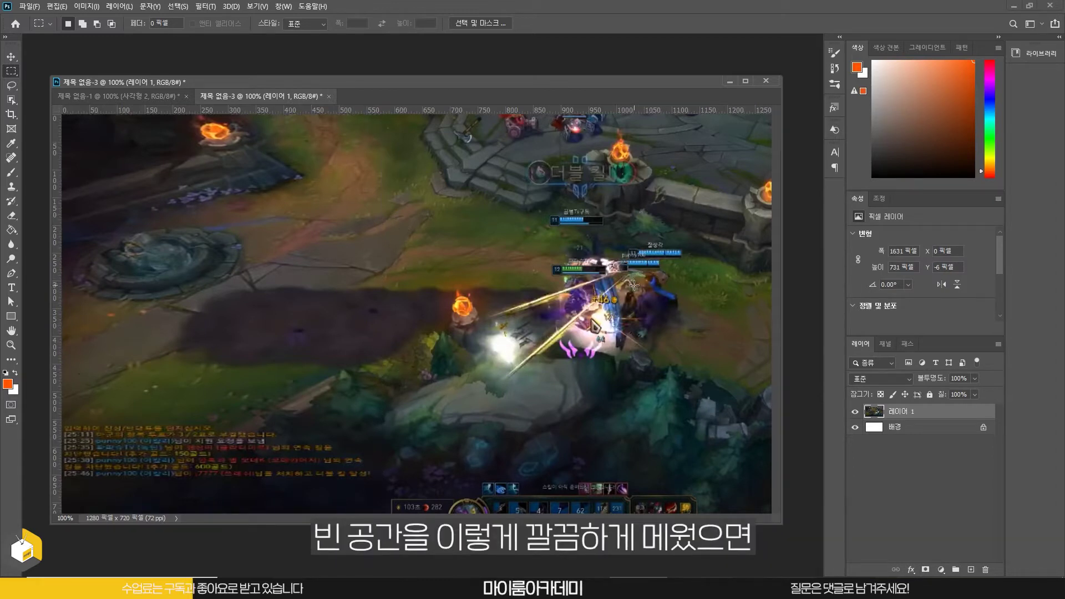
Step: Check the example's title and add the text "극한의 데미지" over the left part of the screenshot
left_click(148, 93)
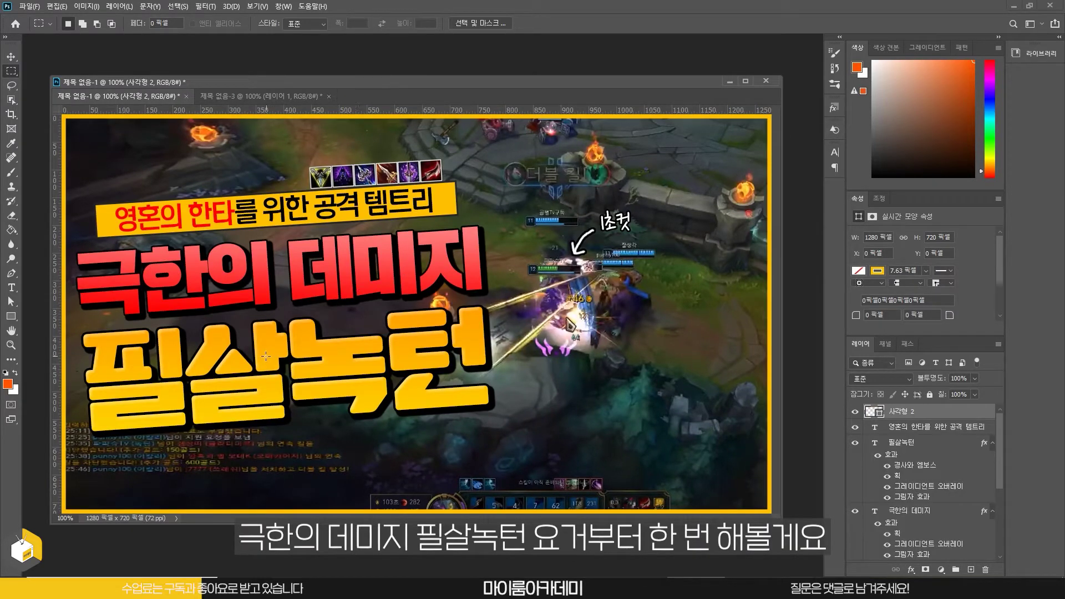
left_click(285, 95)
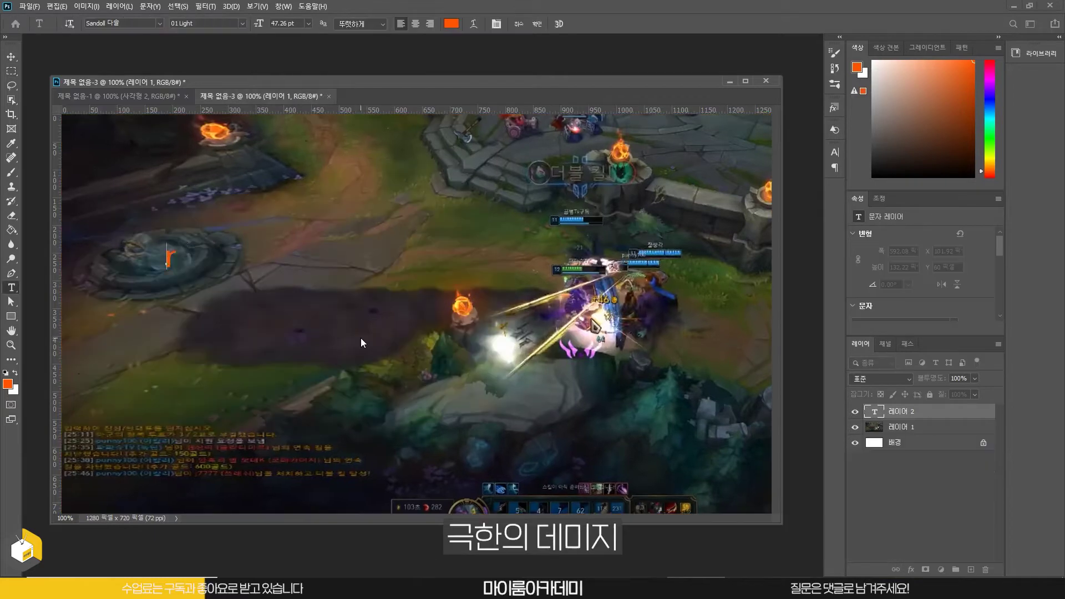
type("극한ㅇ")
type("의 데미지")
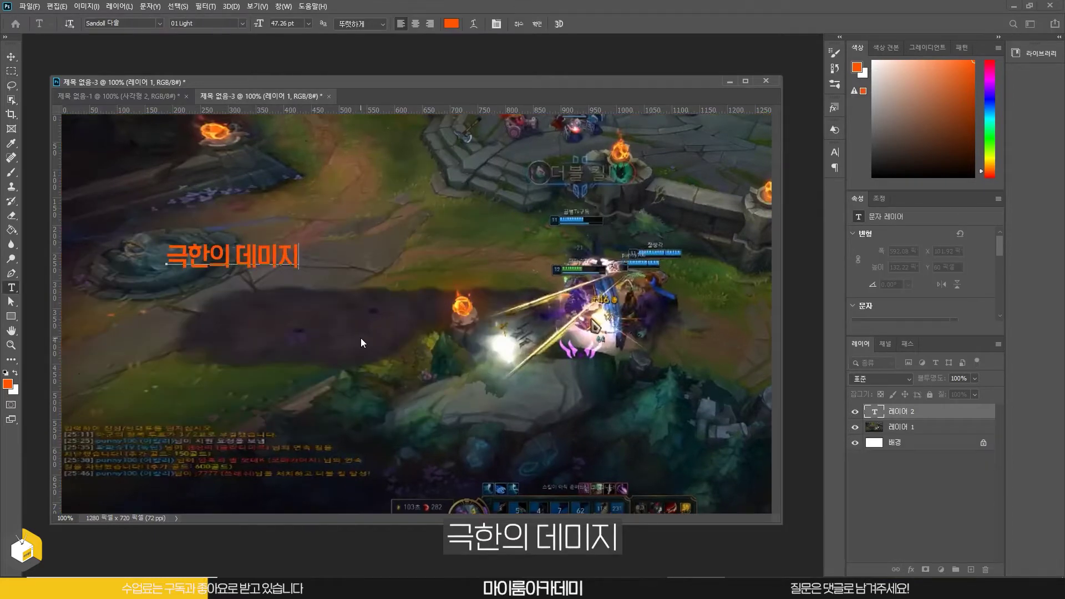
key("ctrl+Return")
key("v")
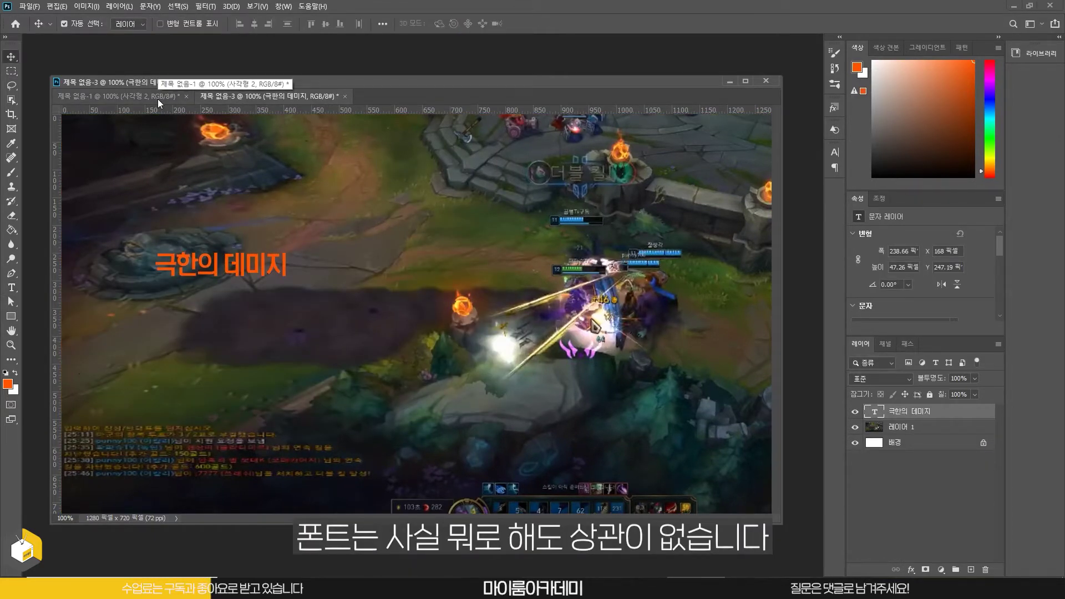
Step: Set the font of the "극한의 데미지" text to Sandoll 격동고딕
key("t")
left_click(159, 23)
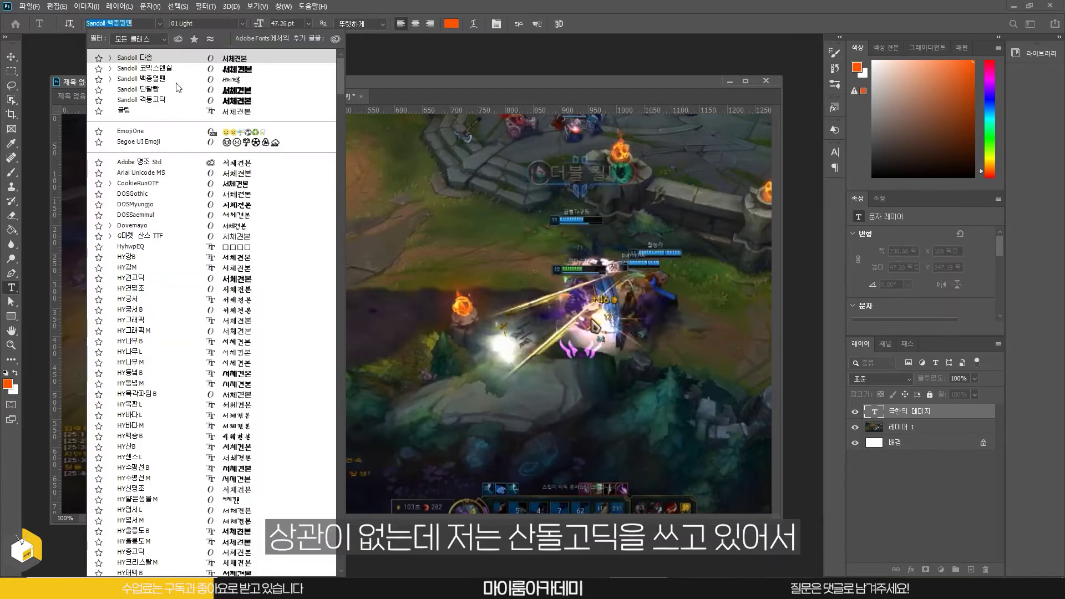
left_click(193, 98)
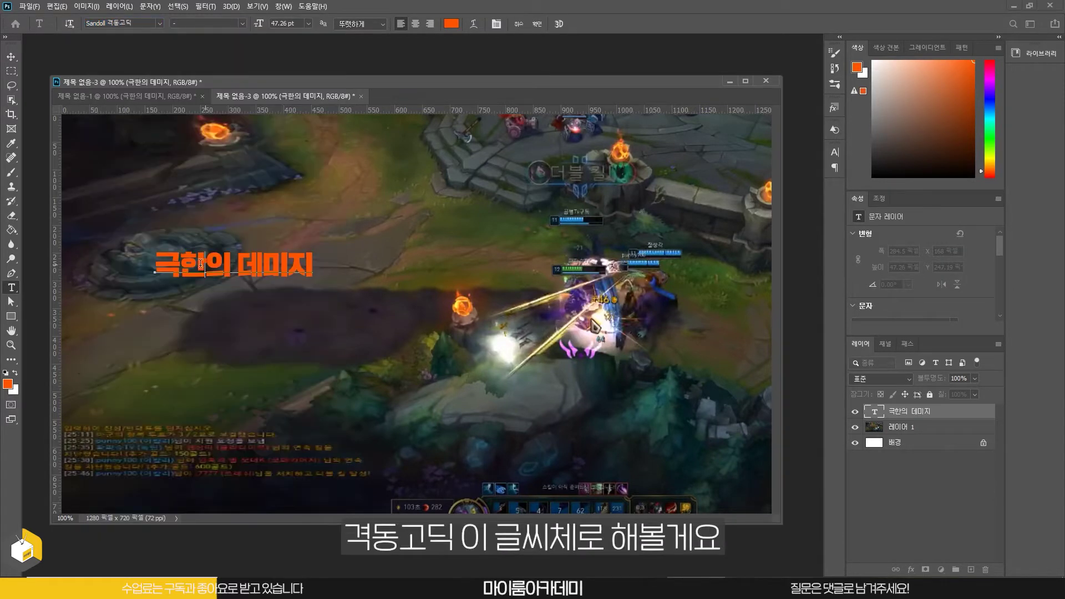
Step: Enlarge the "극한의 데미지" text to about 108.26 pt and shift it a little to the left
left_click_drag(158, 261, 313, 267)
scroll(985, 271, "down", 2)
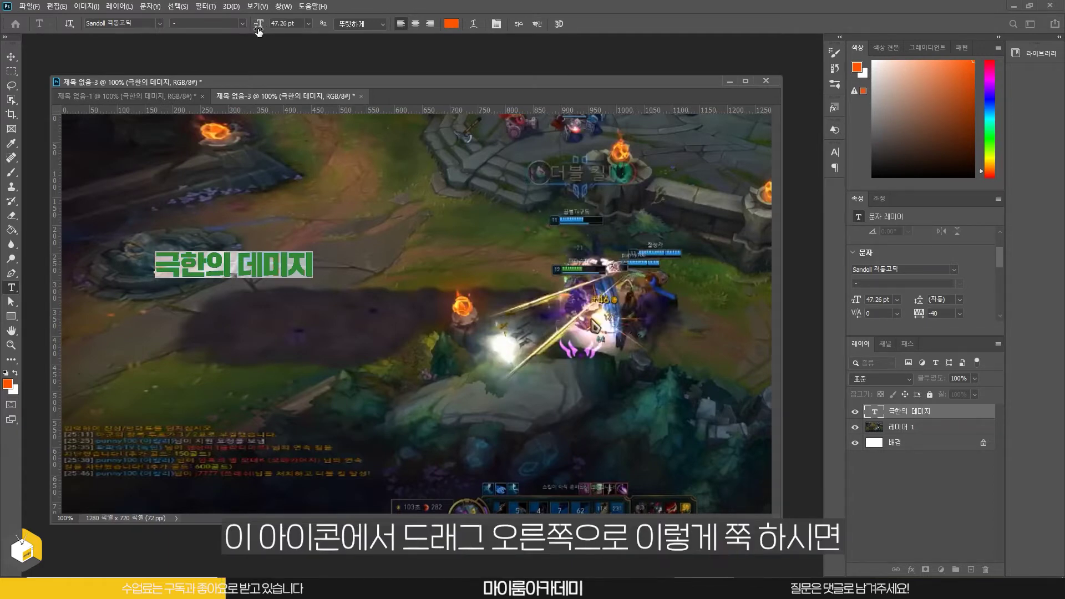
left_click_drag(258, 25, 293, 28)
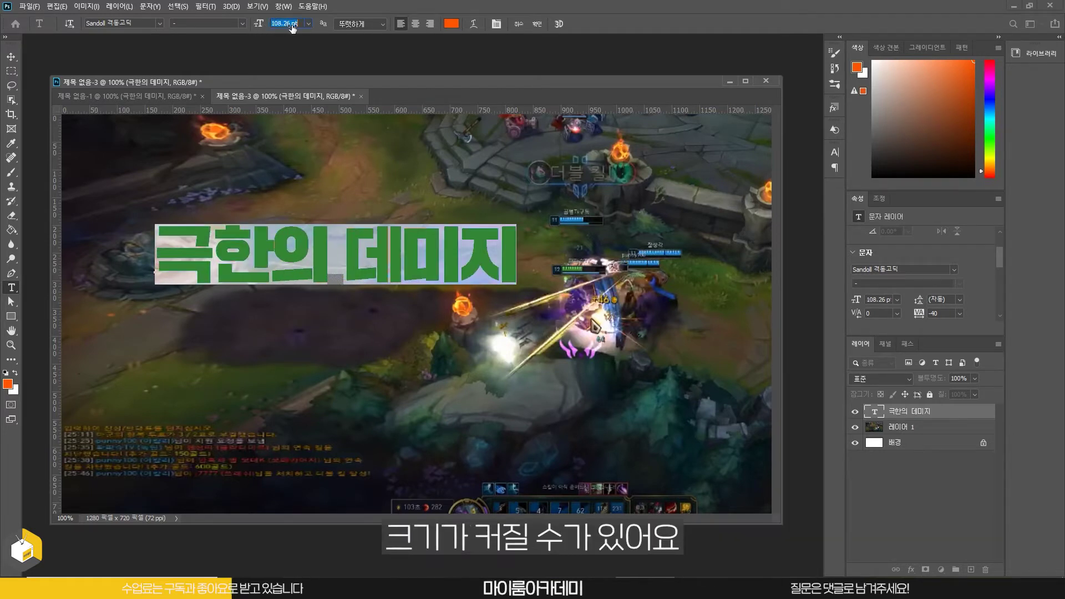
left_click(12, 57)
left_click_drag(372, 245, 329, 245)
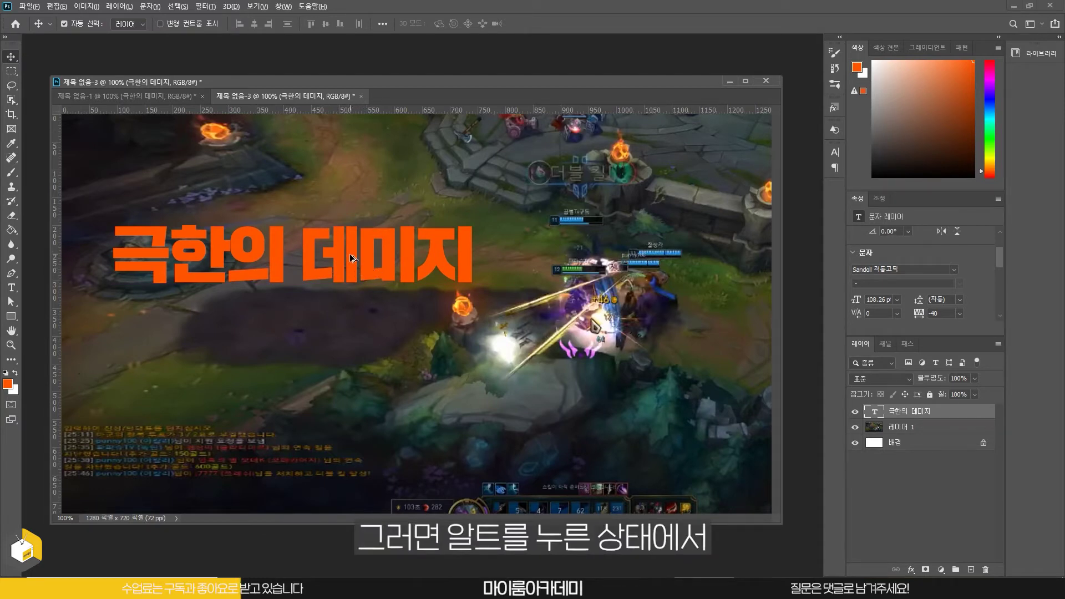
Step: Duplicate the "극한의 데미지" text directly below itself and replace the copy's wording with "필살녹턴"
left_click_drag(351, 251, 354, 321)
double_click(263, 310)
type("피ㄹ살녹터ㄴ")
left_click(214, 325)
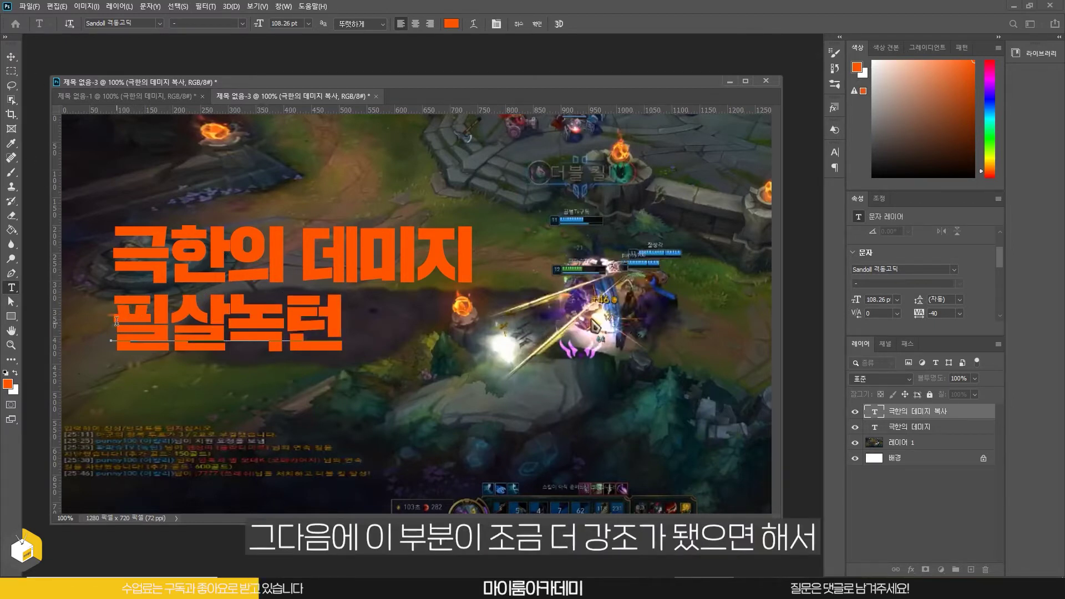
Step: Change the font of the "필살녹턴" text to Sandoll 단팥빵
left_click_drag(116, 321, 330, 333)
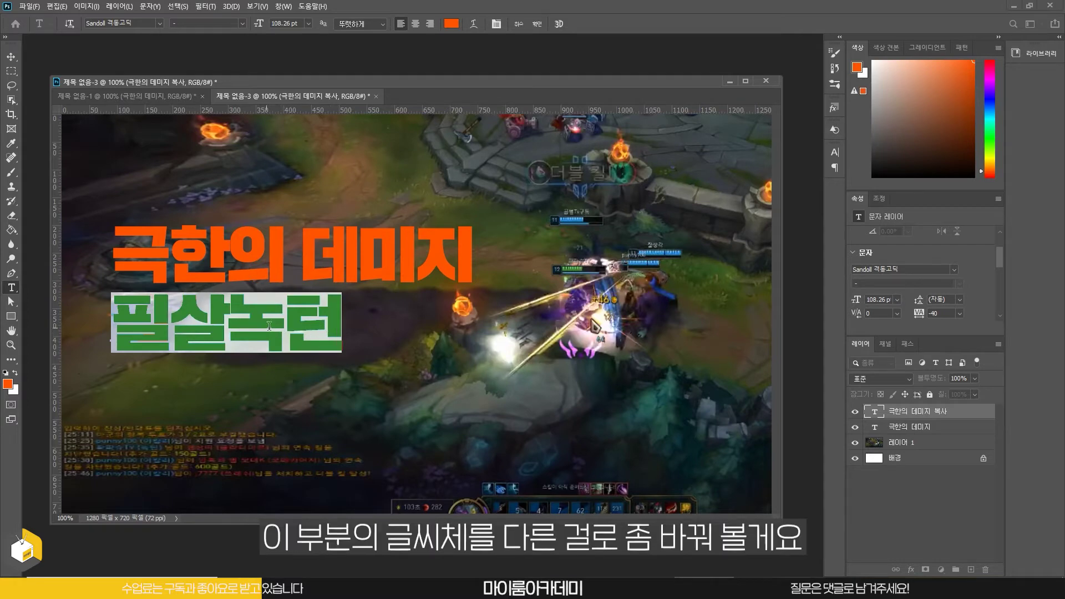
left_click(160, 23)
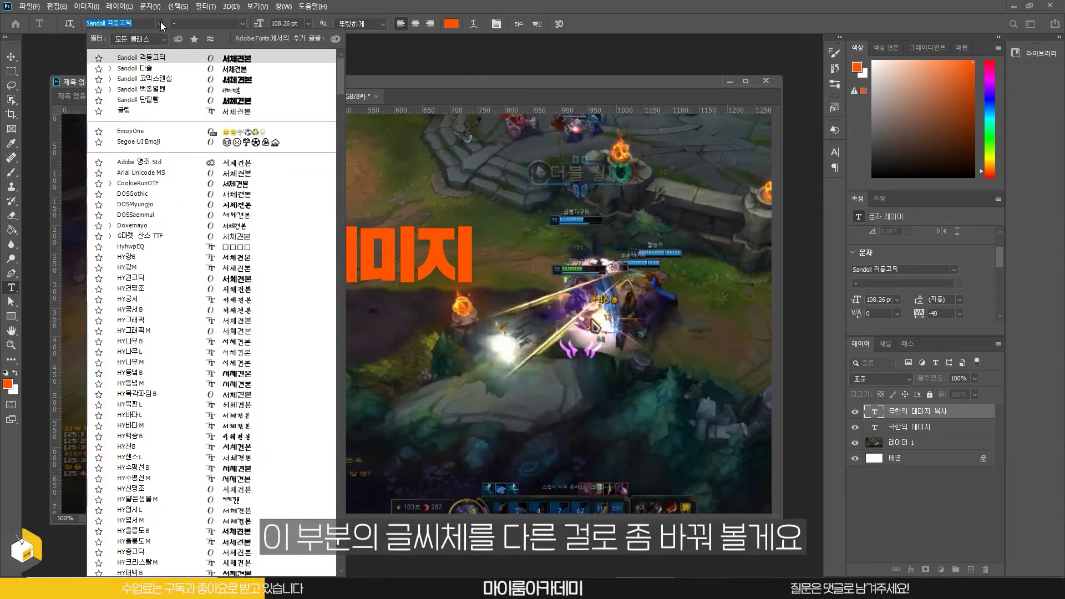
left_click(168, 99)
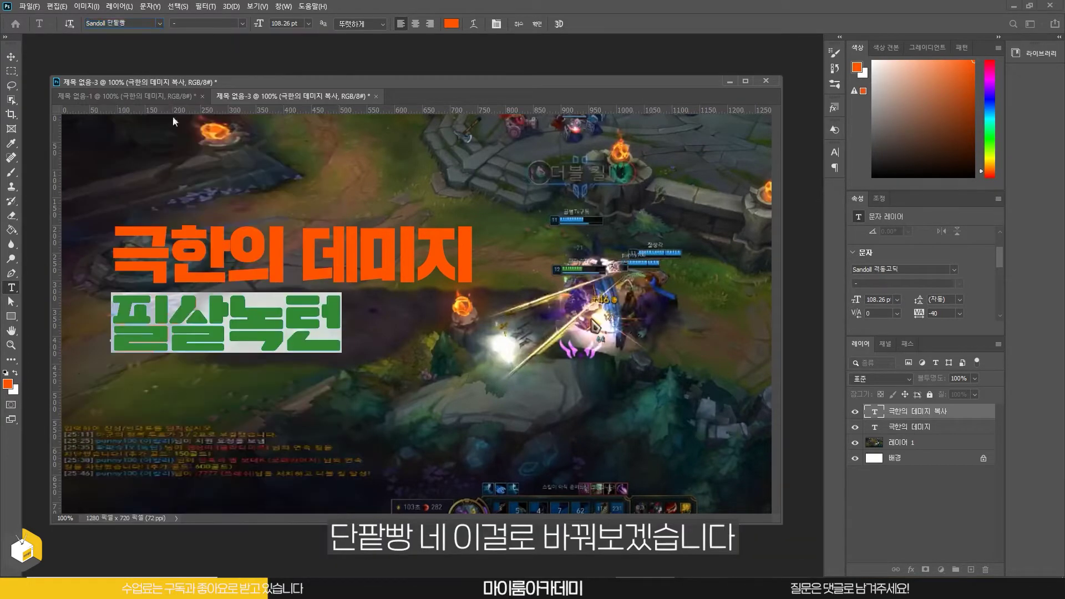
left_click(250, 328)
left_click(12, 57)
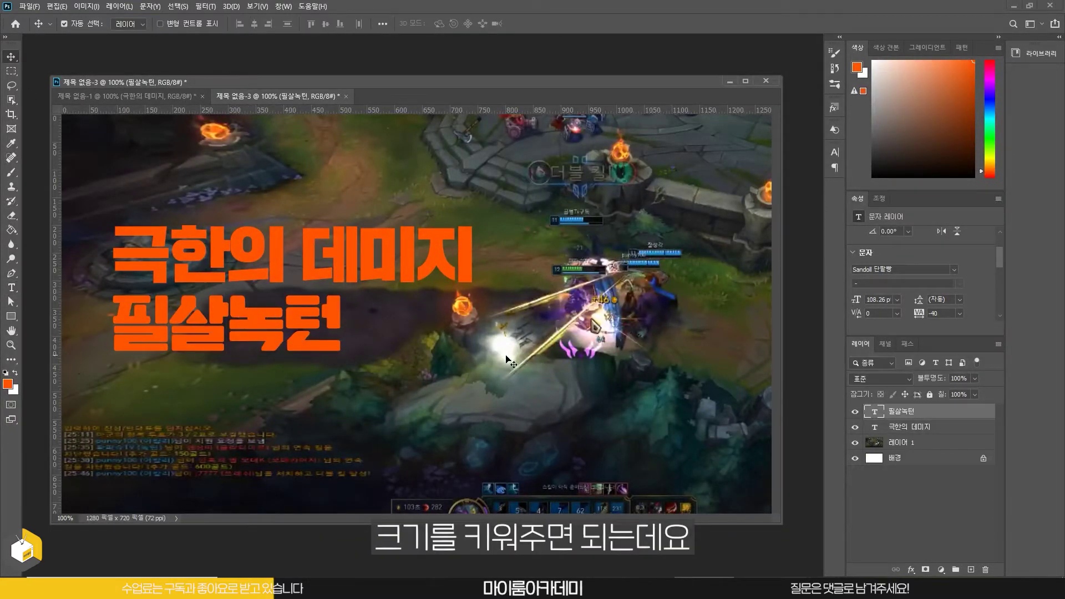
Step: Enlarge "필살녹턴" to about 170.26 pt to match the upper line's width, place it below that line, and select the "극한의 데미지" layer
left_click(11, 287)
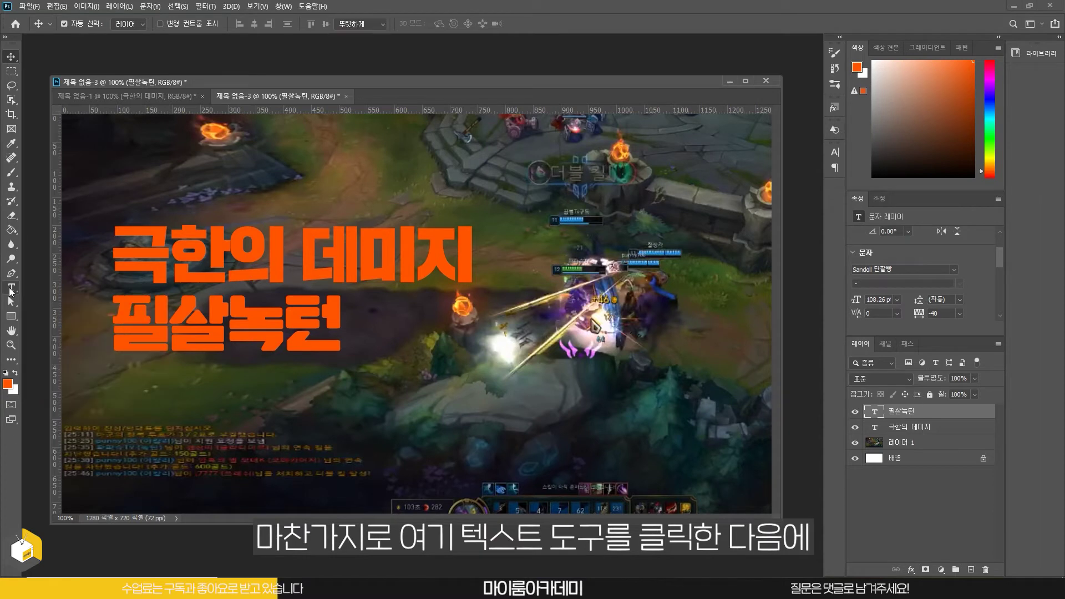
double_click(165, 318)
left_click_drag(262, 25, 296, 29)
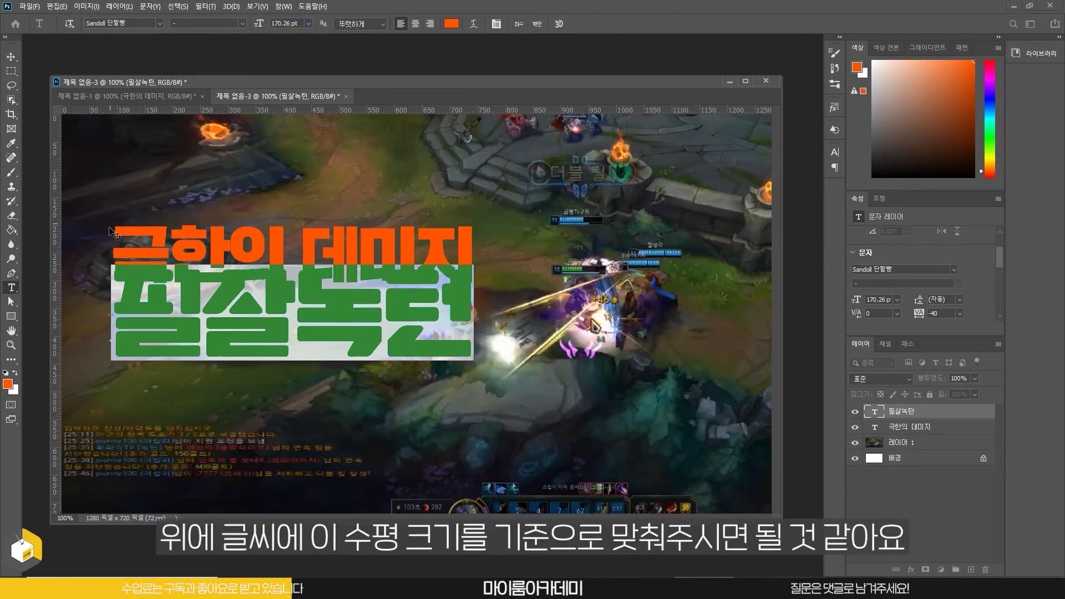
left_click(11, 57)
left_click_drag(357, 303, 355, 322)
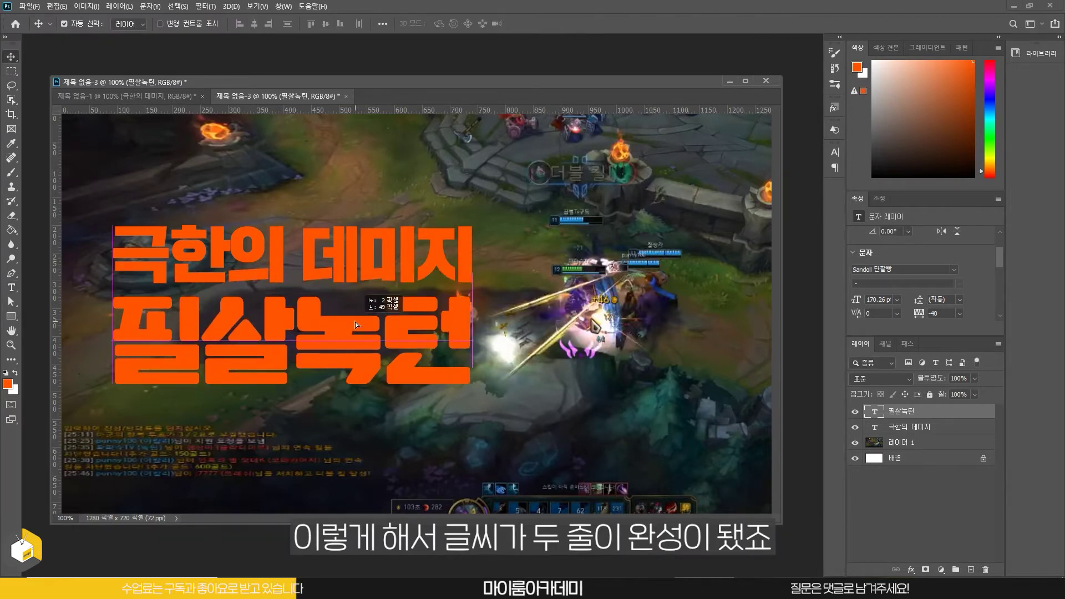
left_click(406, 266)
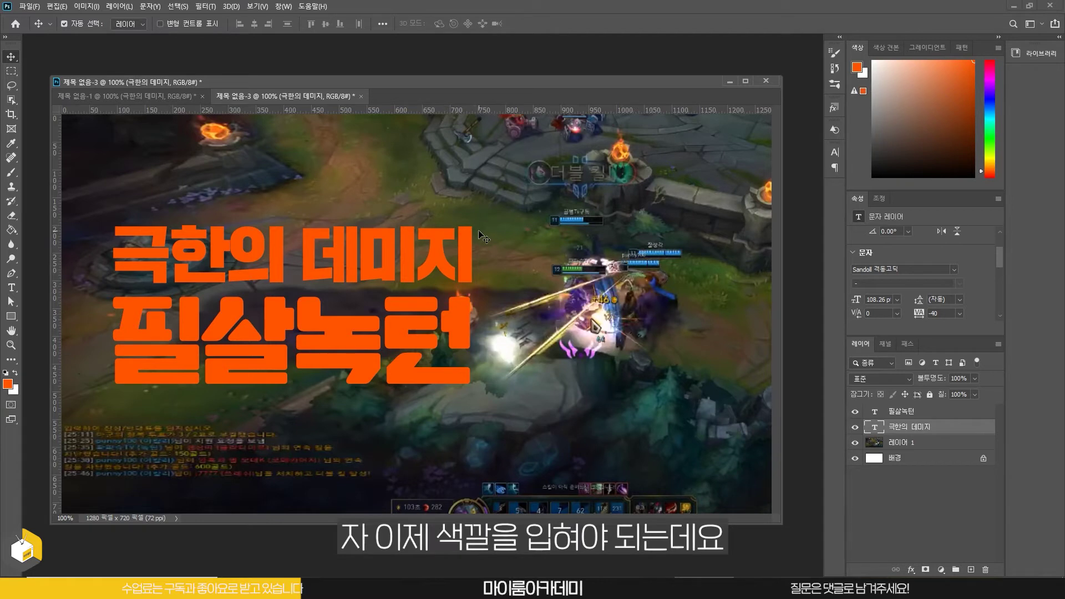
Step: Add a Gradient Overlay effect to the "극한의 데미지" text layer
left_click(391, 222)
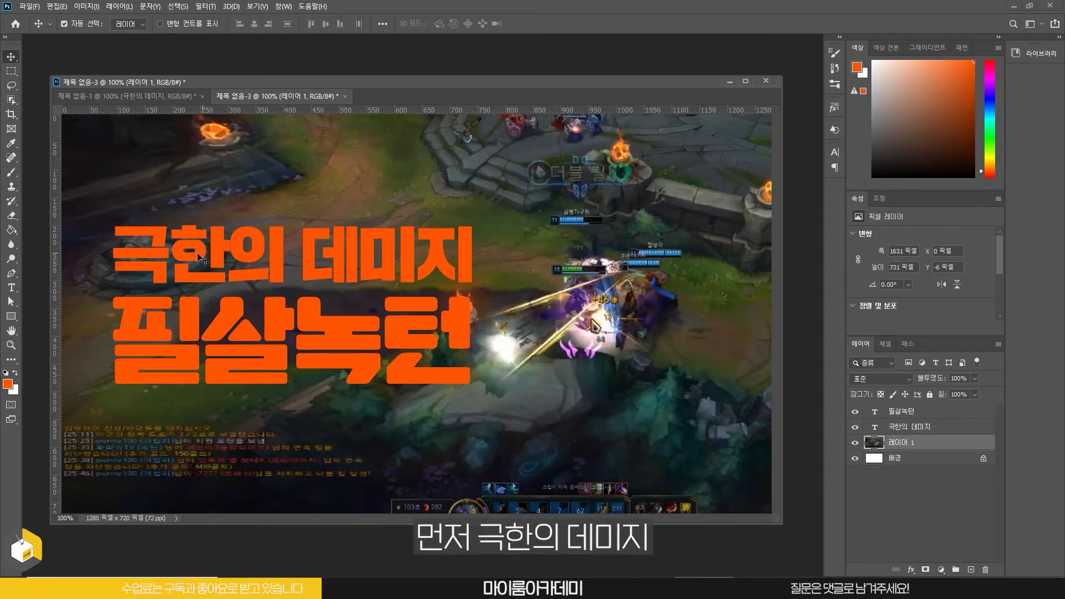
left_click(320, 238)
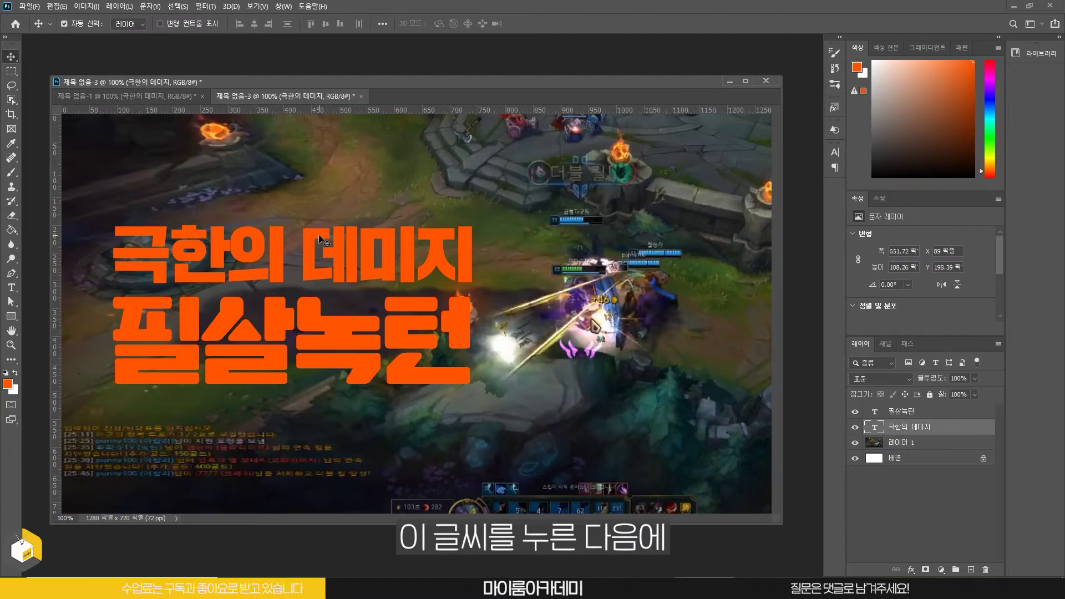
left_click(910, 569)
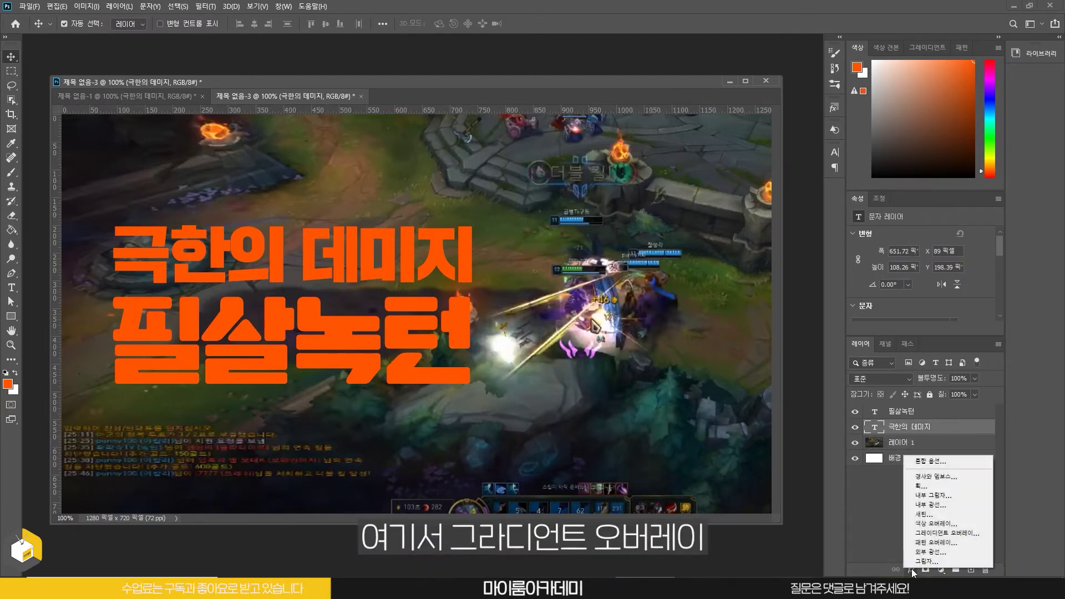
left_click(935, 534)
left_click_drag(636, 256, 628, 181)
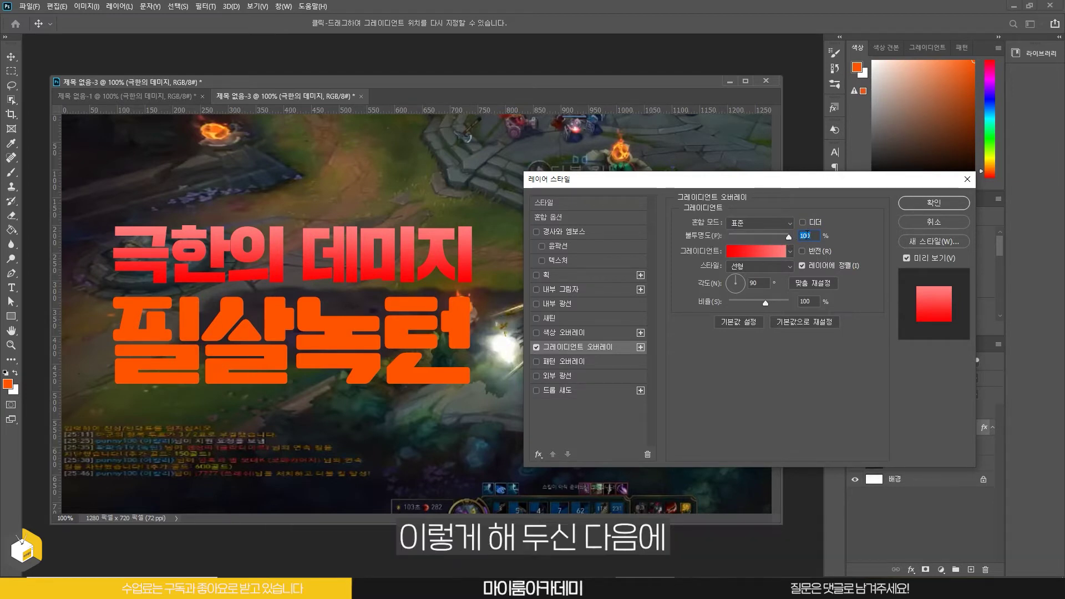
Step: Set the overlay gradient of "극한의 데미지" to run from red ff0000 at the start to light red ff8080 at the end
left_click(745, 249)
left_click_drag(878, 139, 799, 124)
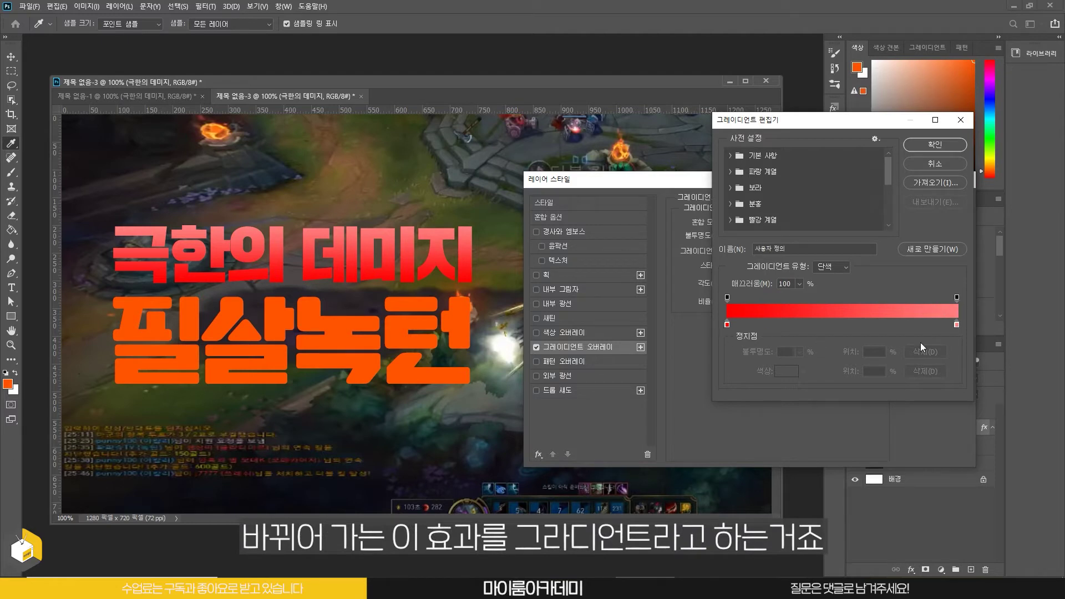
left_click(727, 325)
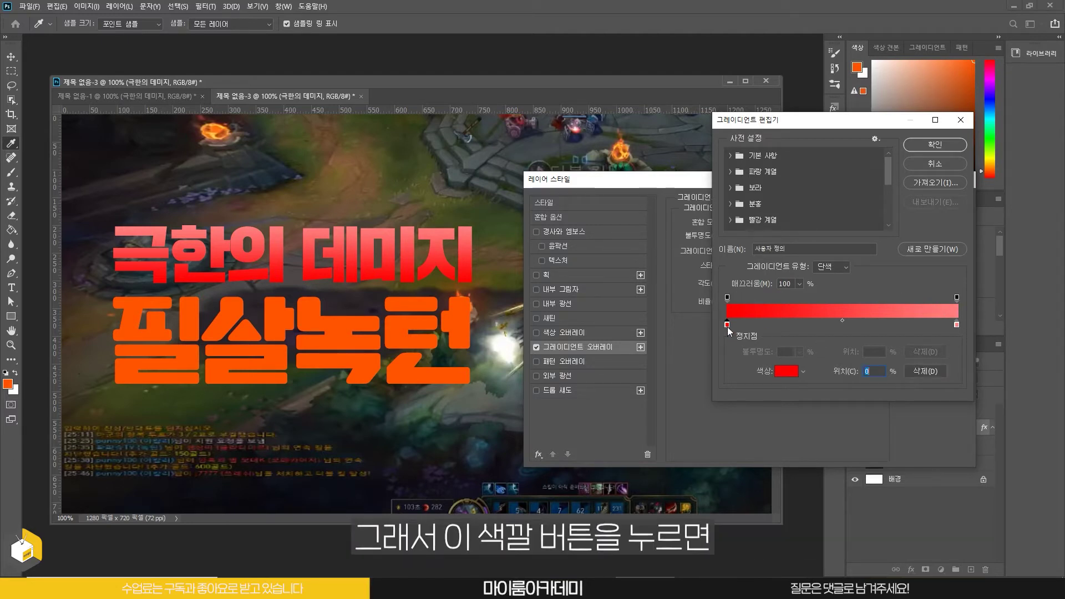
double_click(727, 325)
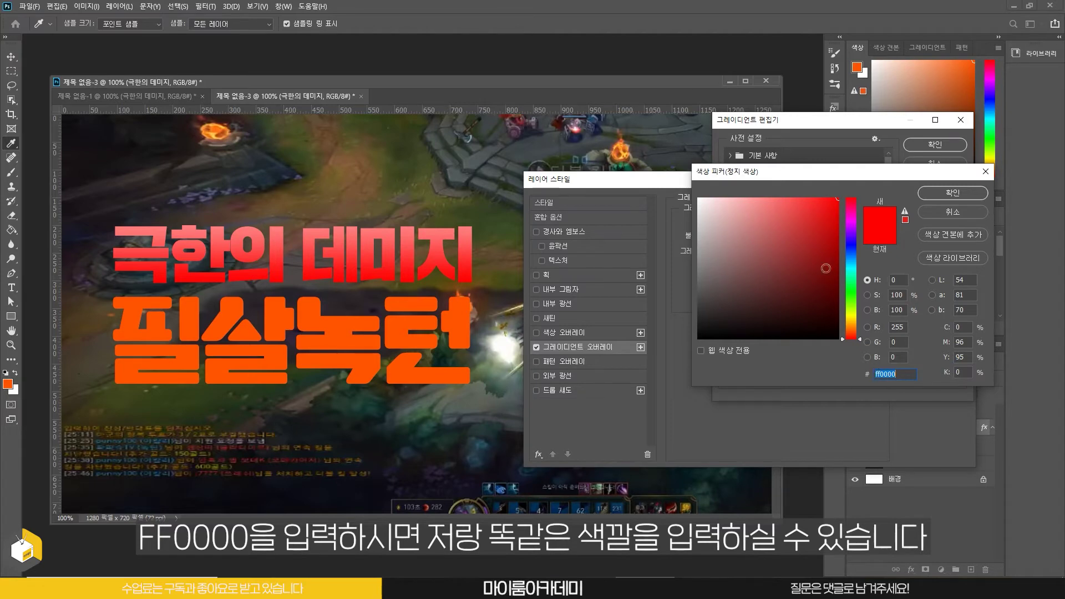
key("Return")
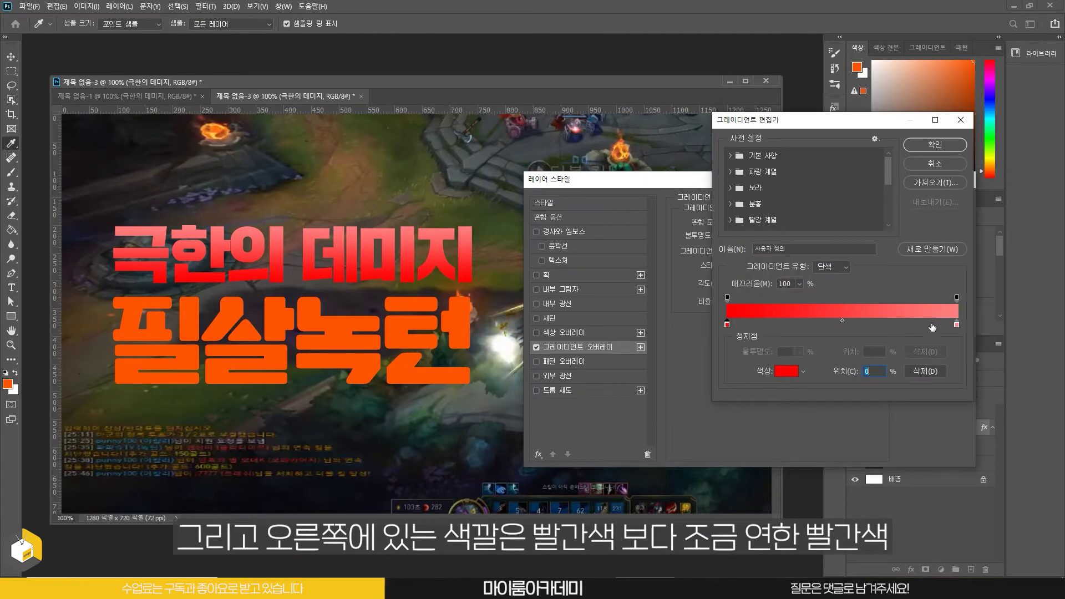
double_click(957, 325)
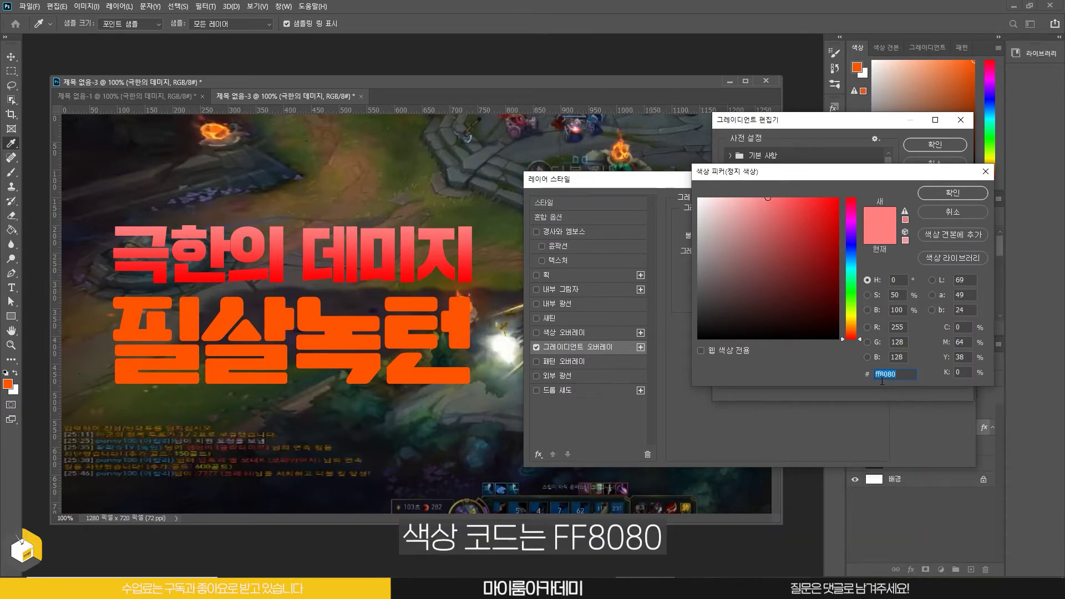
left_click(944, 195)
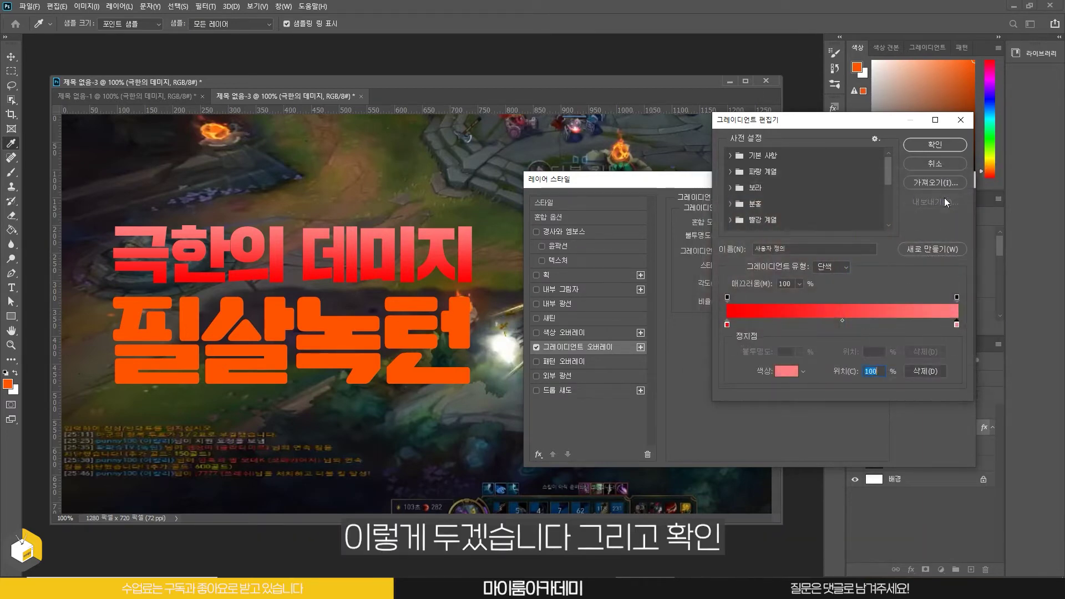
left_click(935, 145)
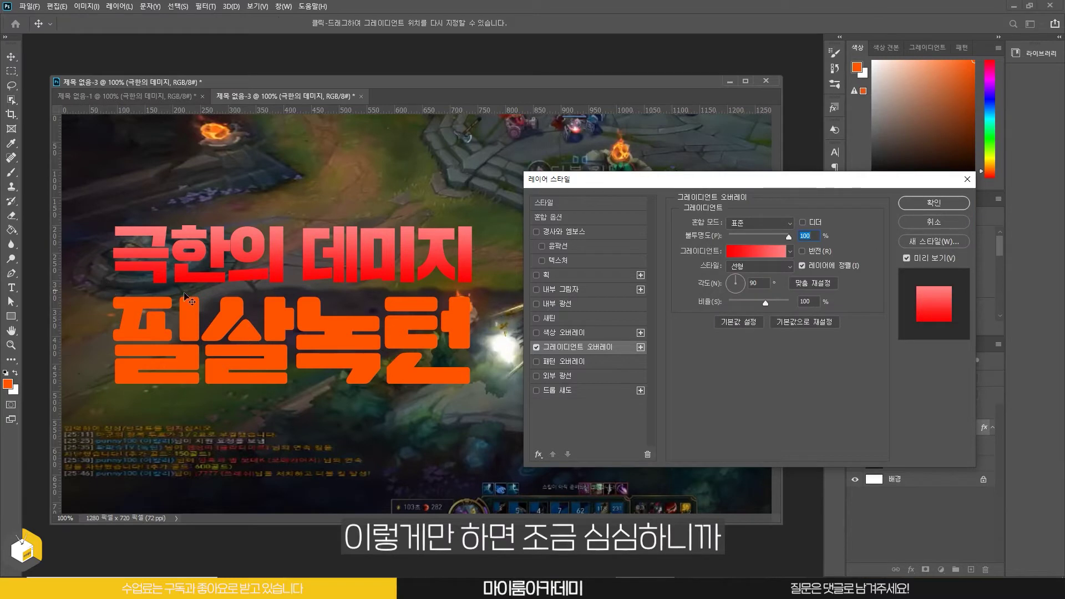
Step: Add a black 3 px outside stroke to the "극한의 데미지" text and apply the layer style
left_click(535, 275)
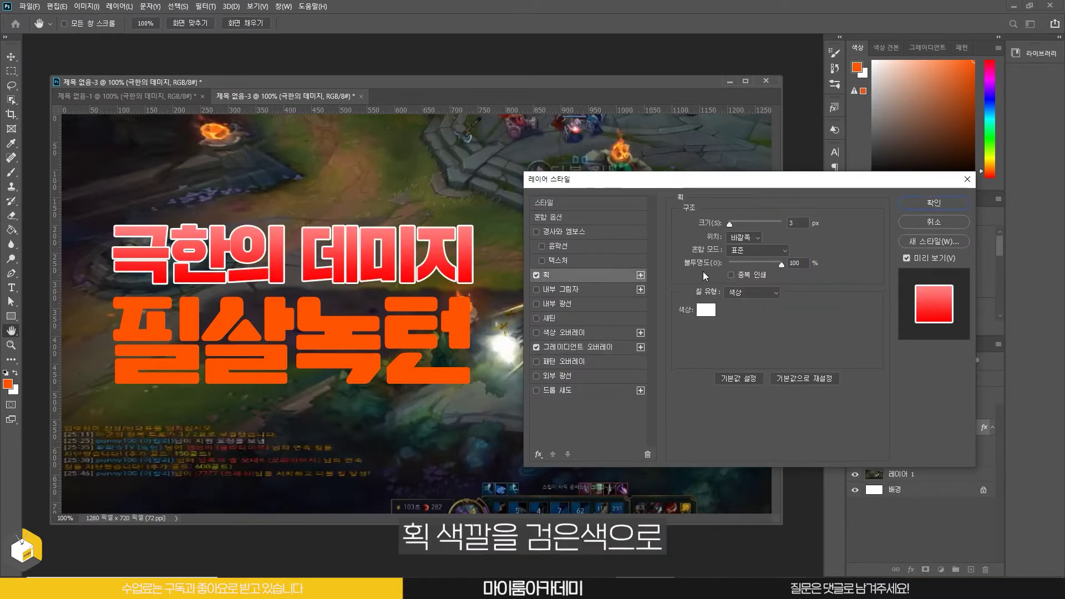
left_click(706, 309)
left_click_drag(742, 288, 677, 357)
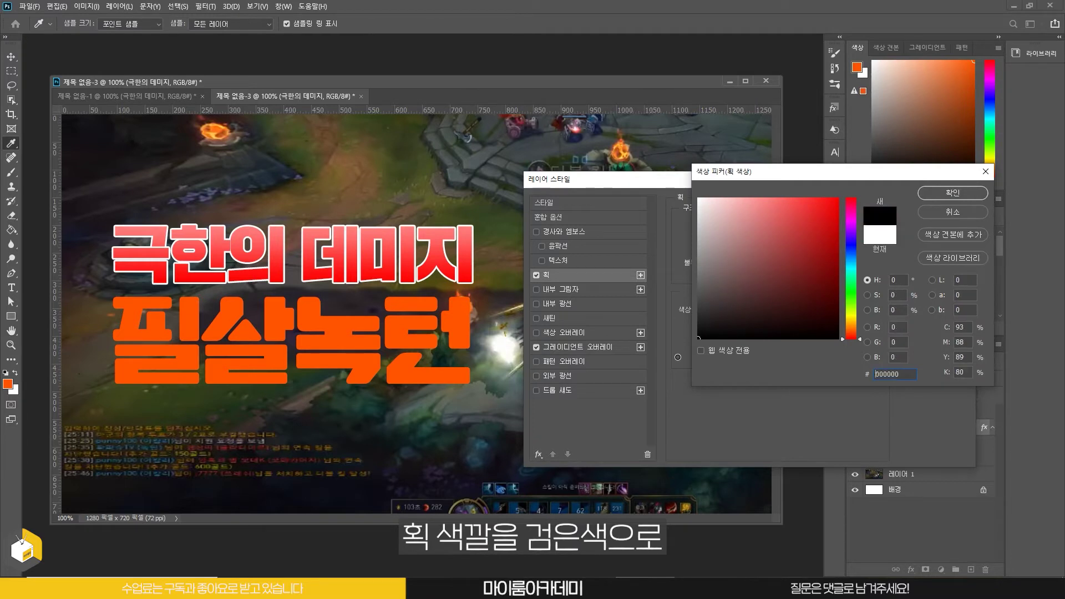
left_click(949, 194)
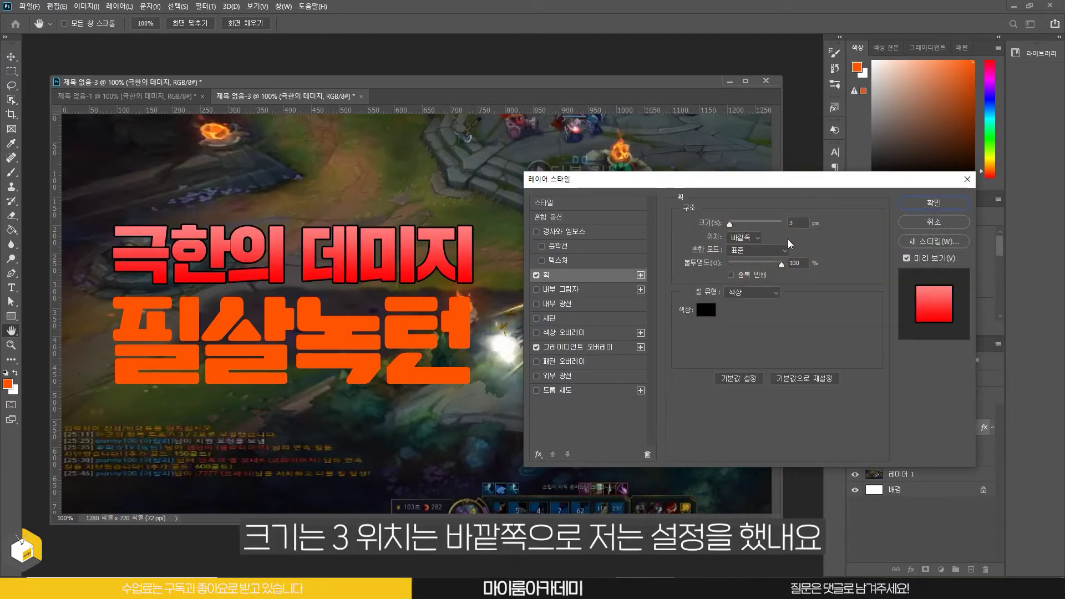
left_click(922, 204)
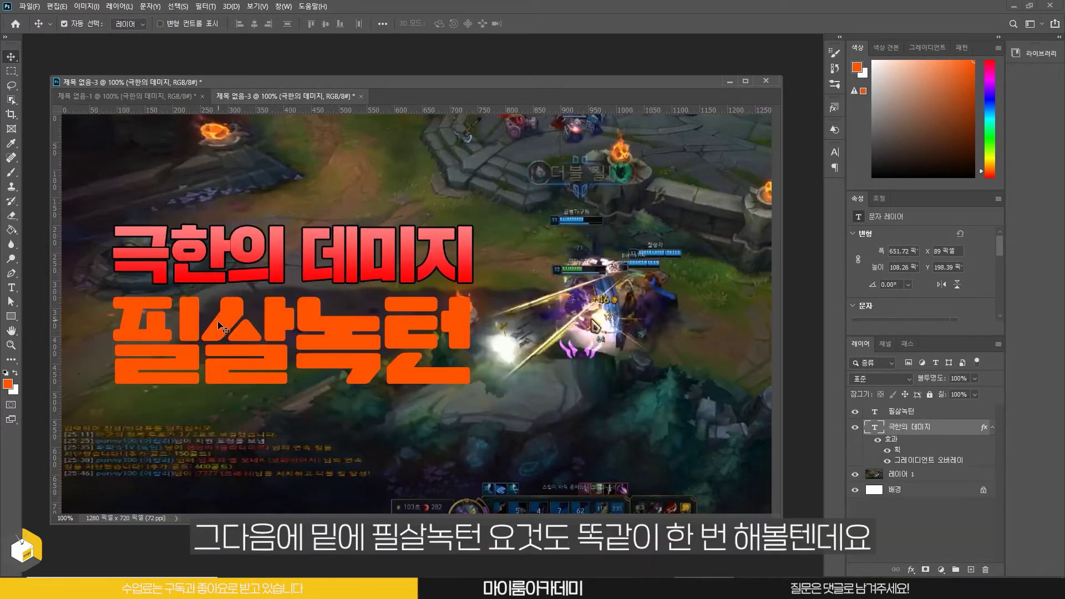
Step: Add a Gradient Overlay to the "필살녹턴" text and change the gradient's start color to yellow ffea00
left_click(233, 317)
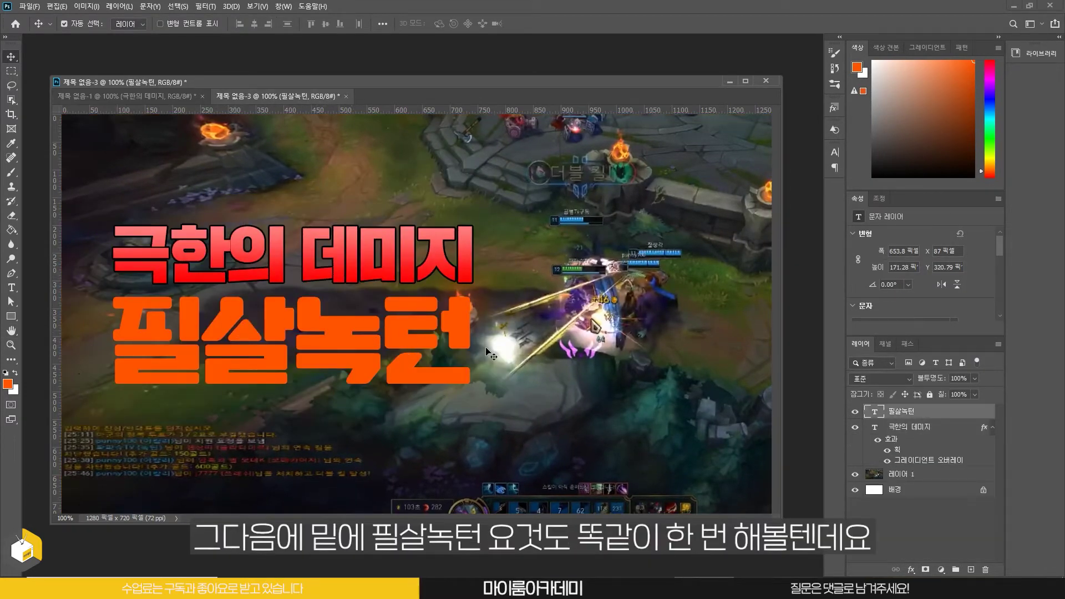
left_click(909, 569)
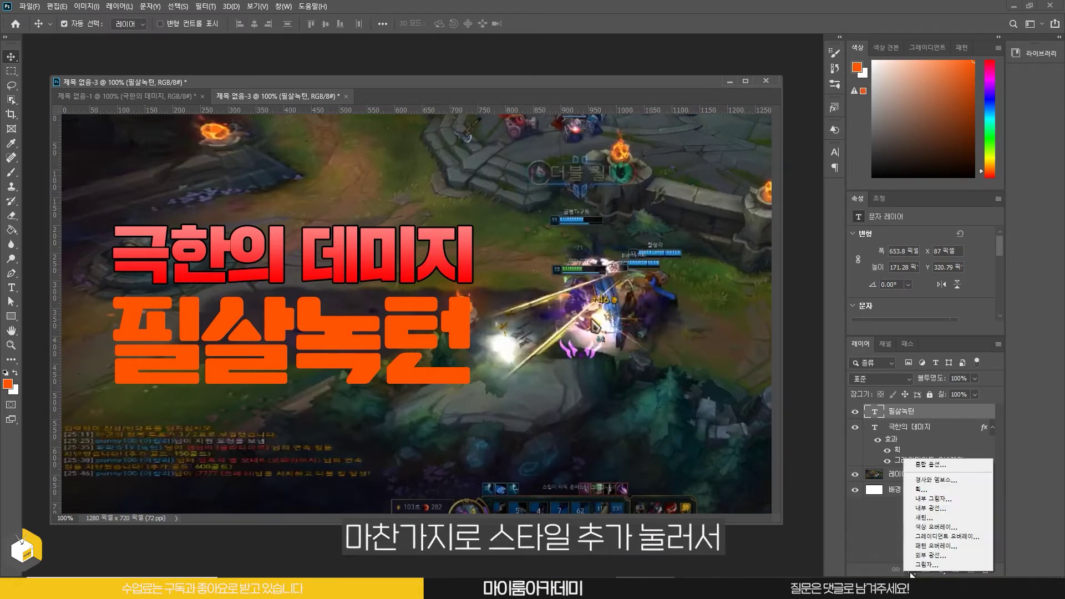
left_click(947, 537)
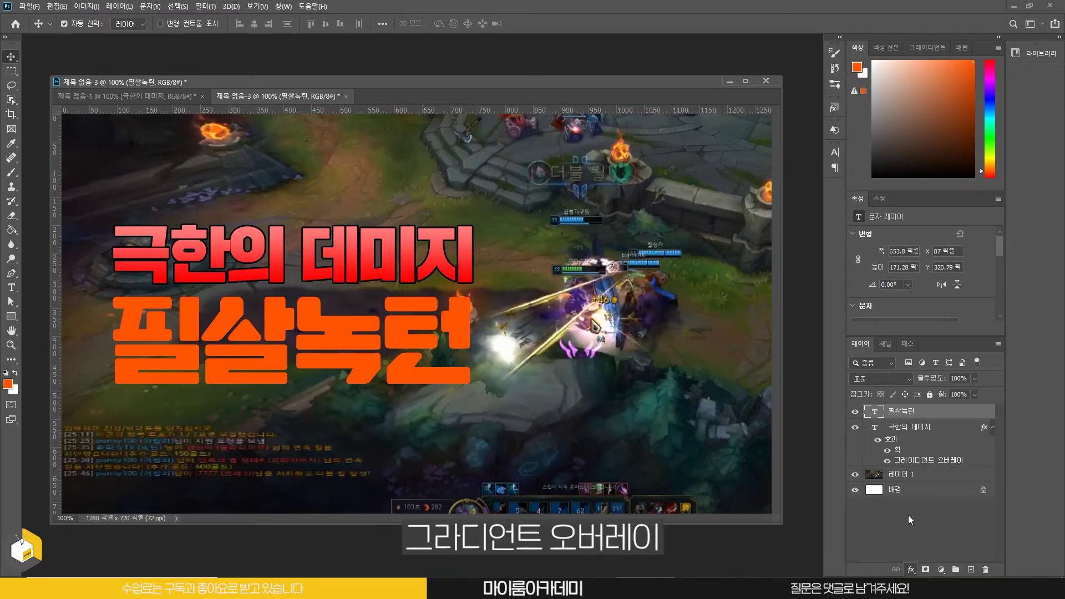
left_click(757, 249)
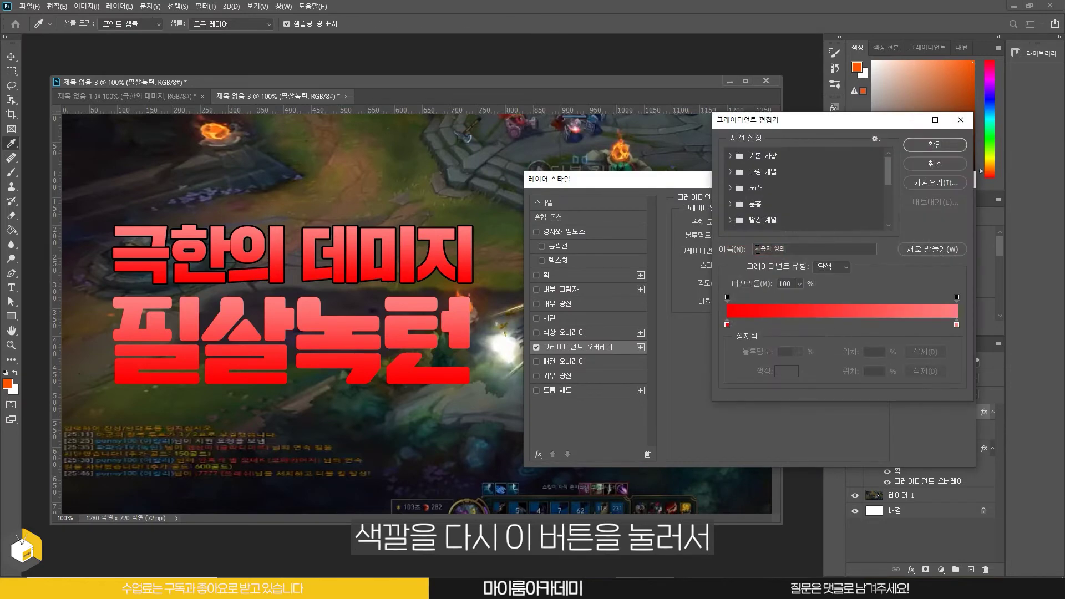
double_click(727, 325)
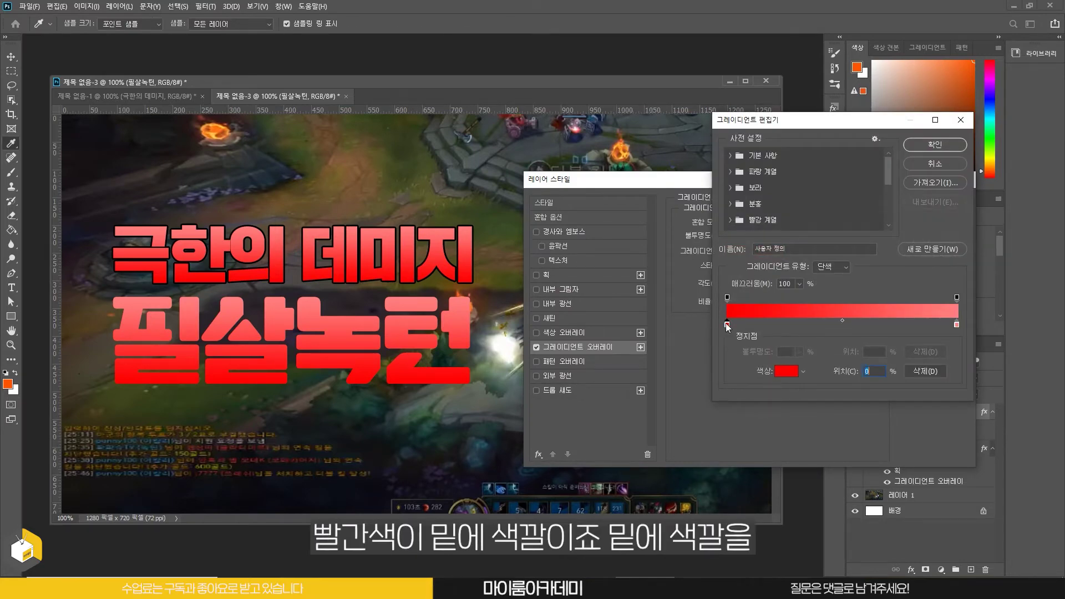
left_click_drag(851, 325, 851, 317)
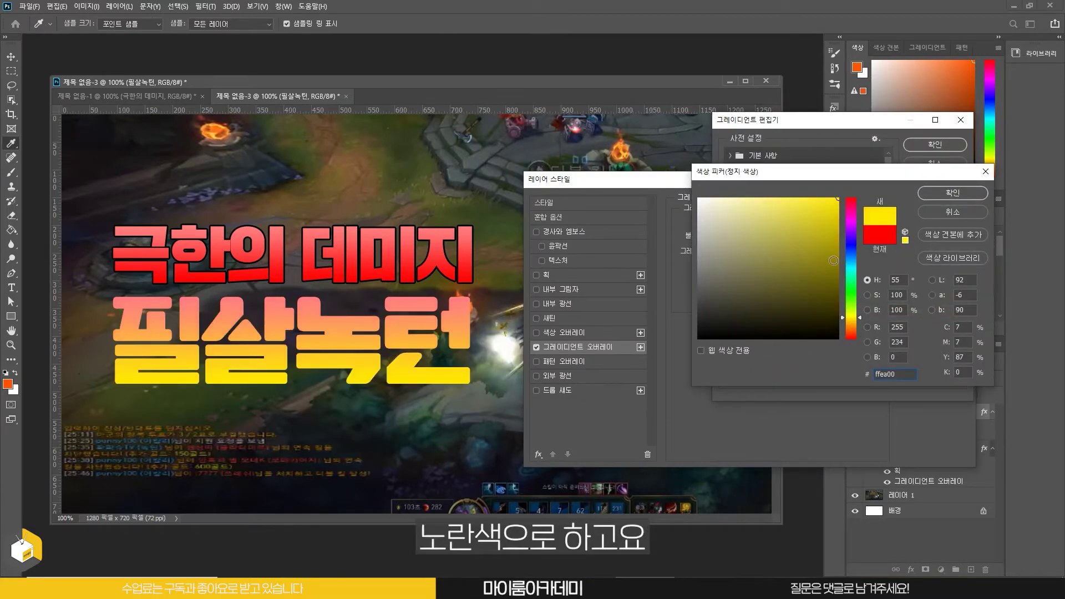
left_click(952, 193)
Step: Change the end color of the "필살녹턴" gradient to orange ff8c1b
double_click(959, 327)
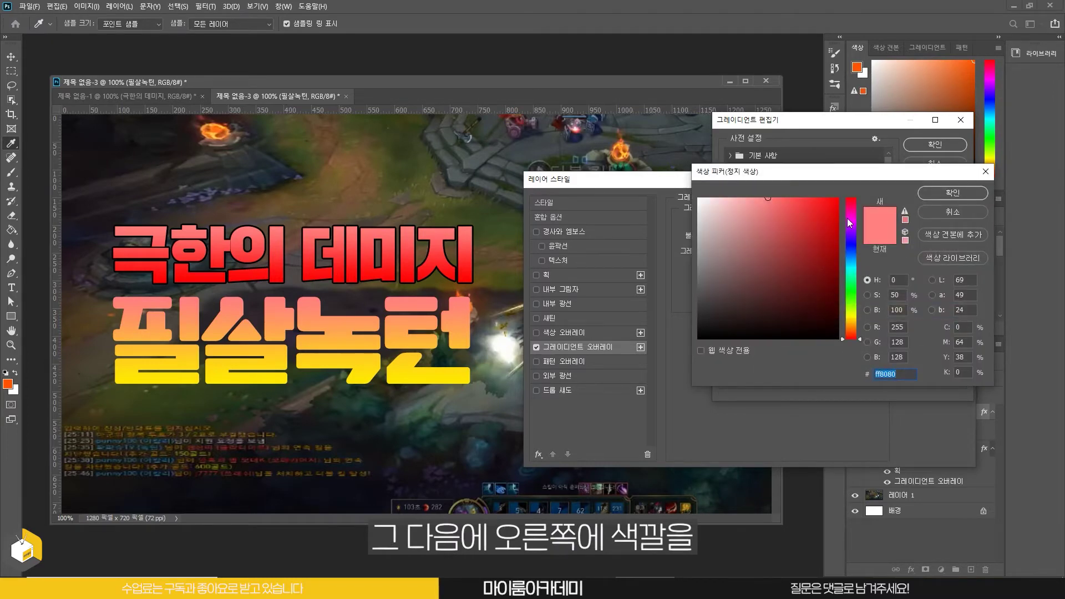
type("ff8b19")
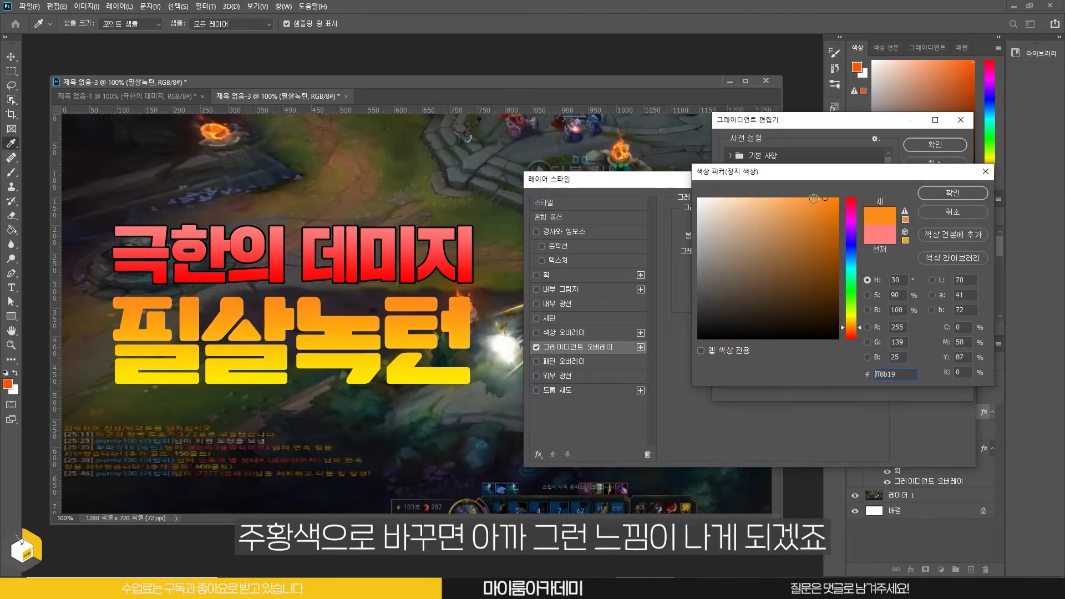
left_click(941, 194)
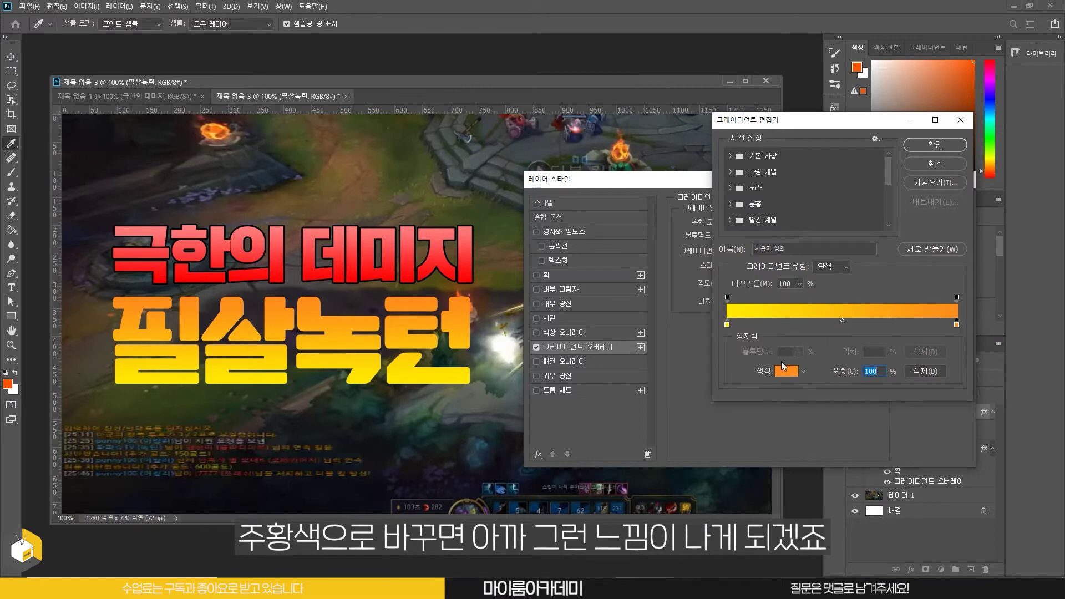
Step: Set the start color of the "필살녹턴" gradient to ffe400, keep orange ff8c1b at the end, and accept the gradient
left_click(726, 324)
double_click(726, 324)
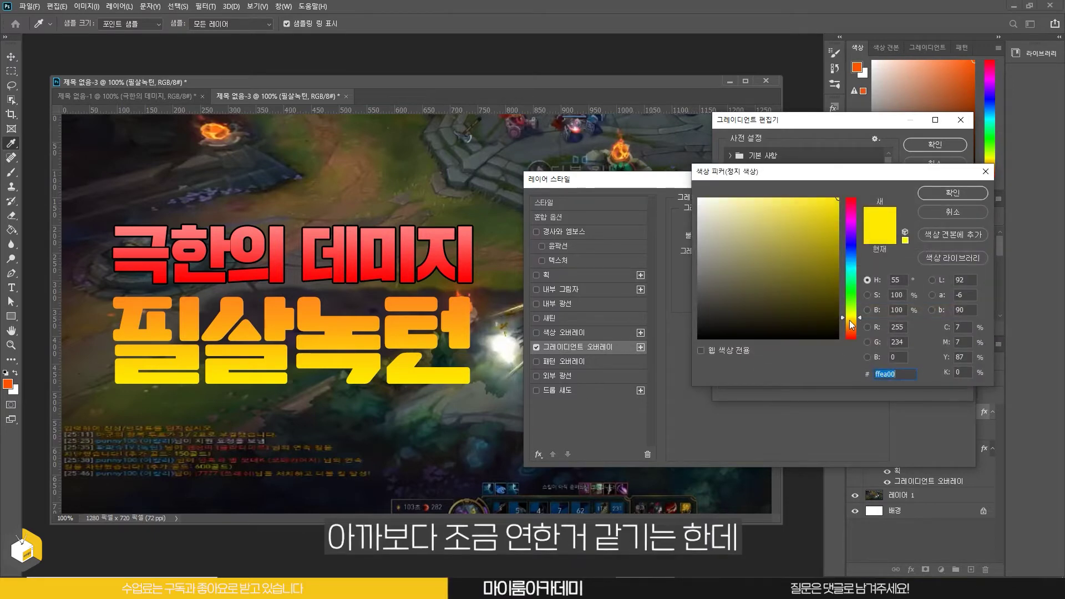
type("ffe400")
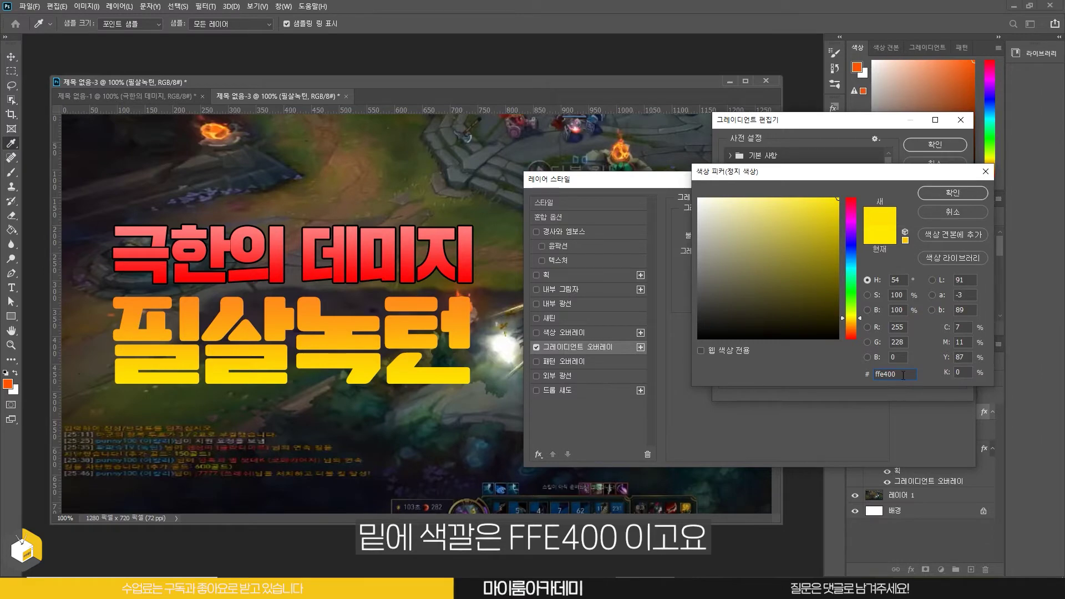
left_click(940, 194)
left_click(957, 324)
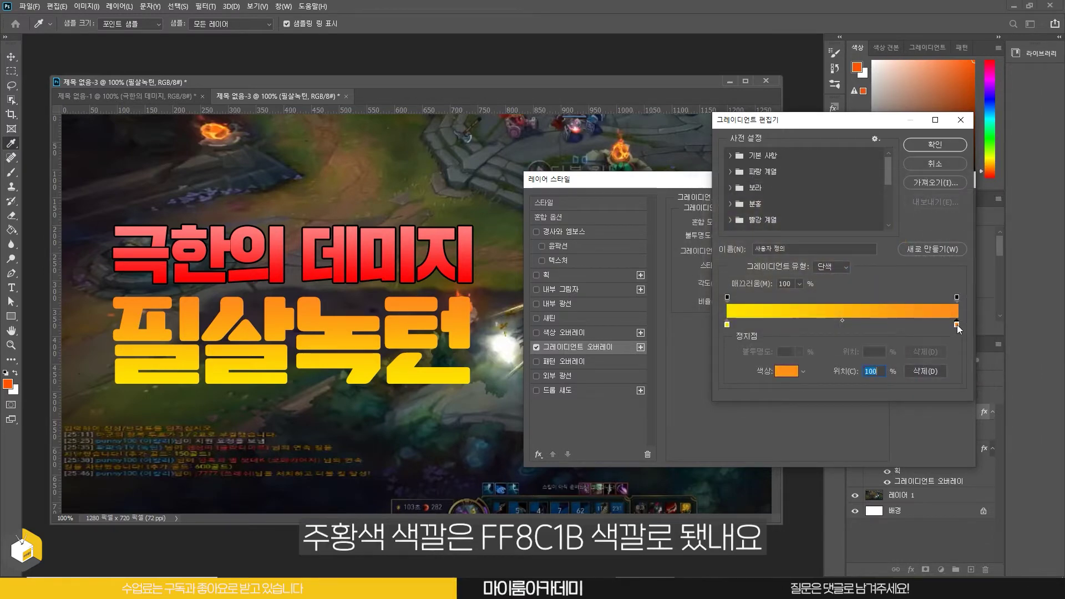
double_click(956, 325)
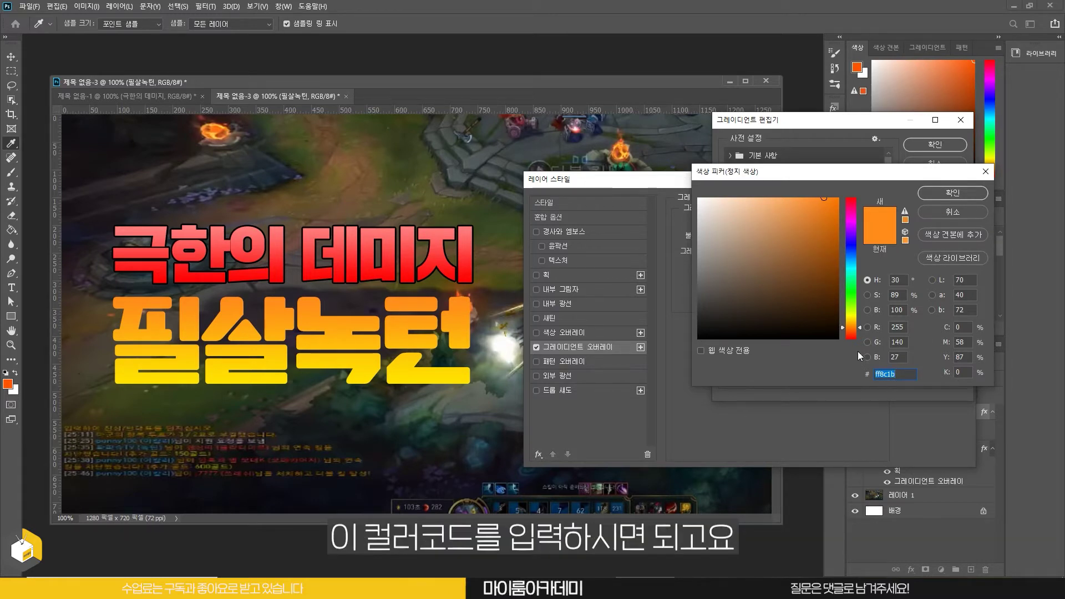
left_click(941, 194)
left_click(920, 145)
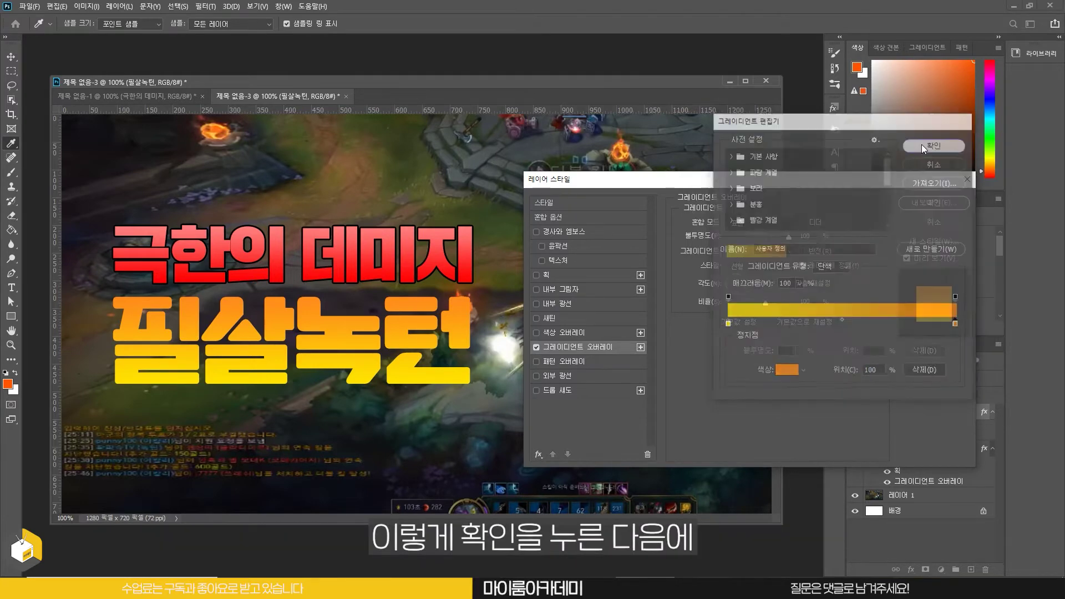
Step: Add a black 3 px outside stroke to the "필살녹턴" text and apply the layer style
left_click(537, 276)
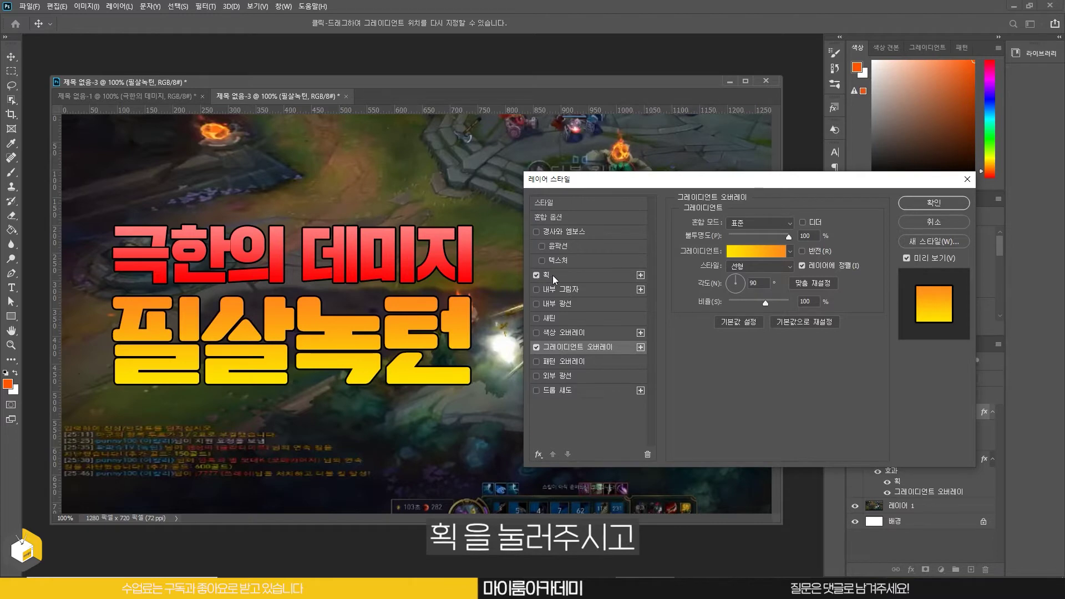
left_click(552, 275)
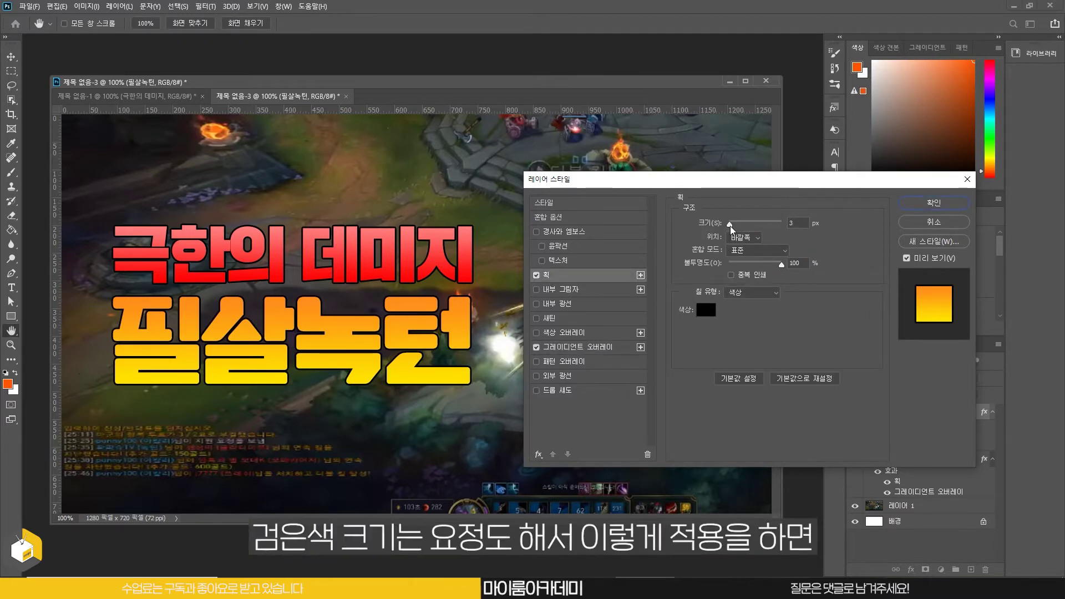
key("Return")
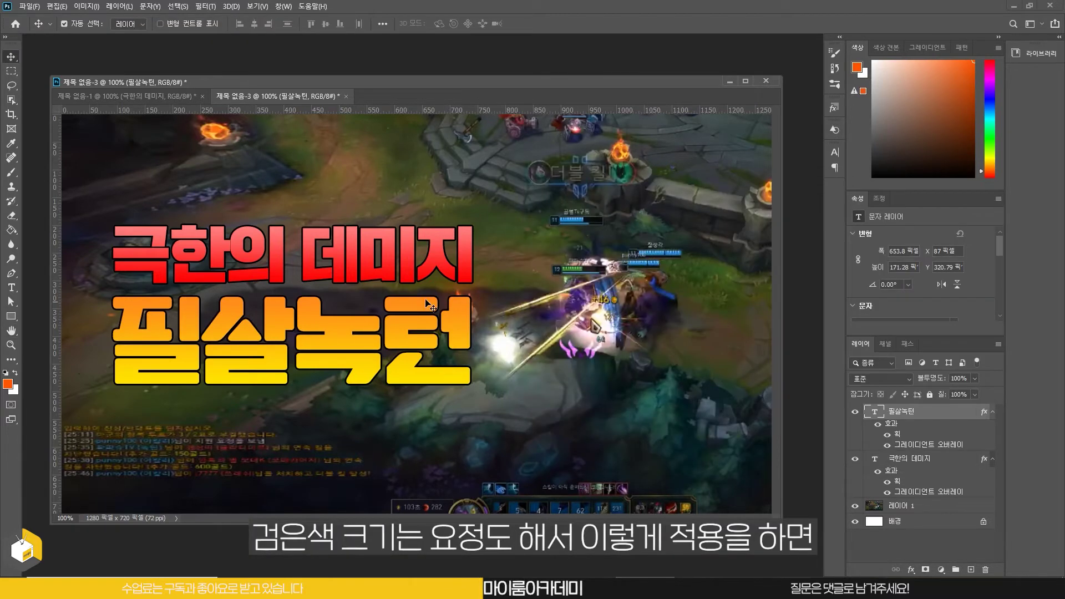
Step: Scale the "극한의 데미지" and "필살녹턴" text layers together to about 110% and move them to about X 61 px, Y 192 px
left_click(405, 255, "shift")
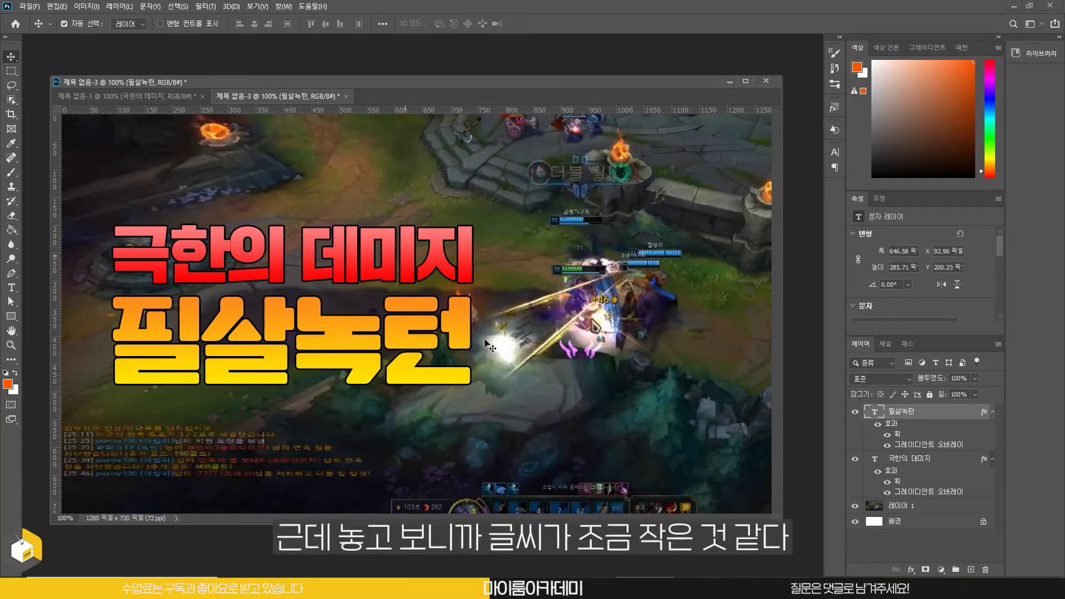
left_click(490, 346)
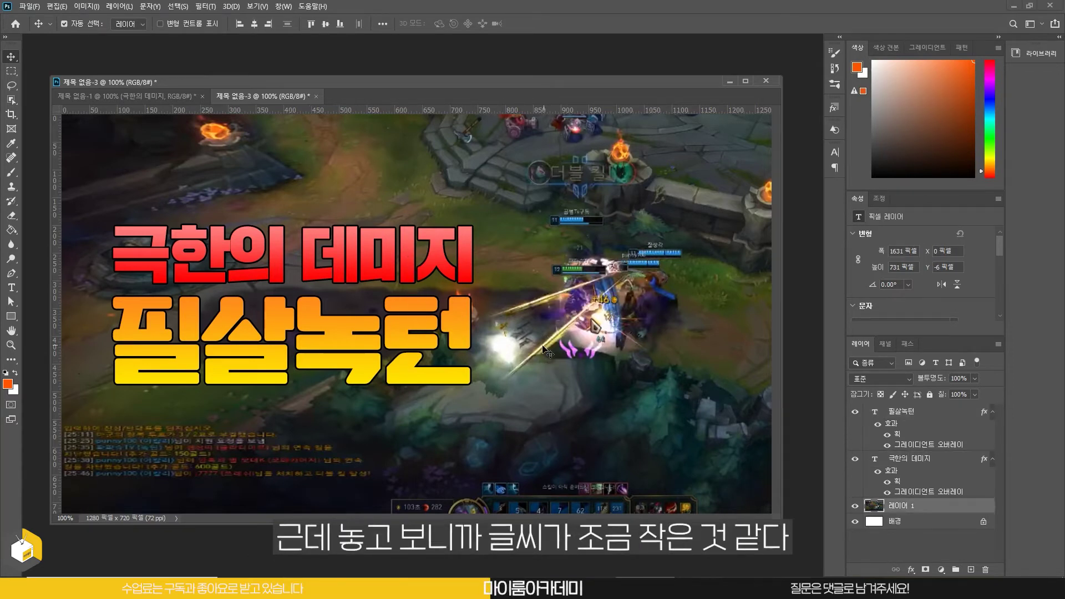
left_click(923, 460)
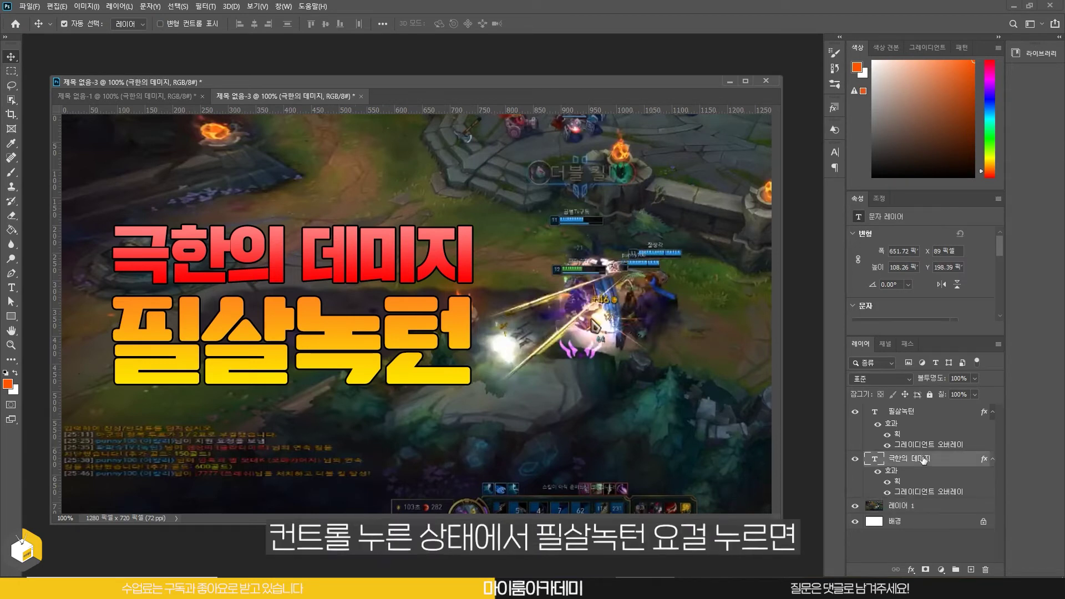
left_click(908, 413, "ctrl")
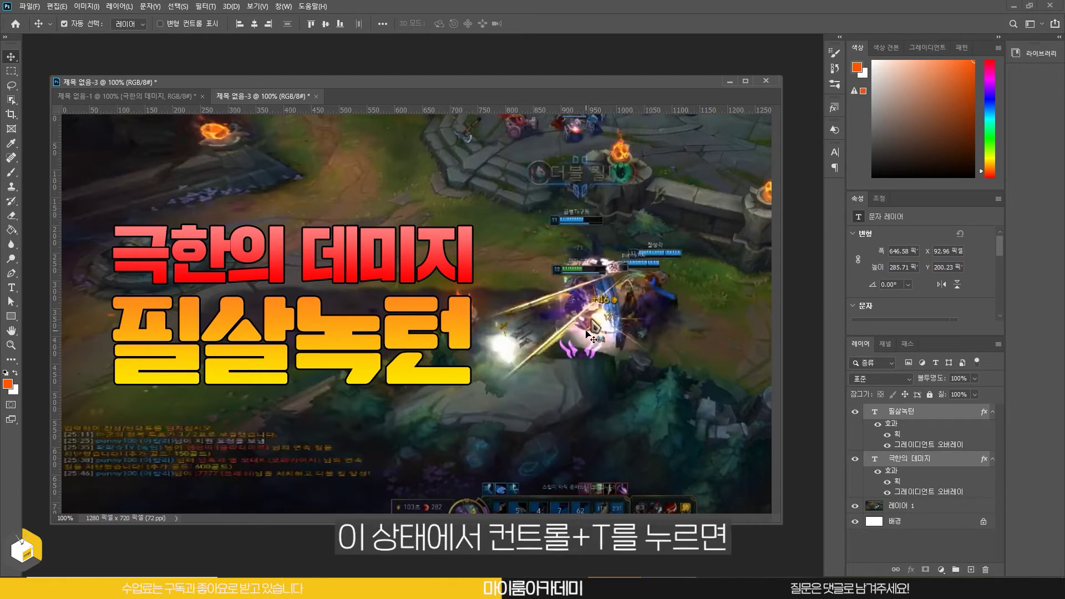
key("ctrl+t")
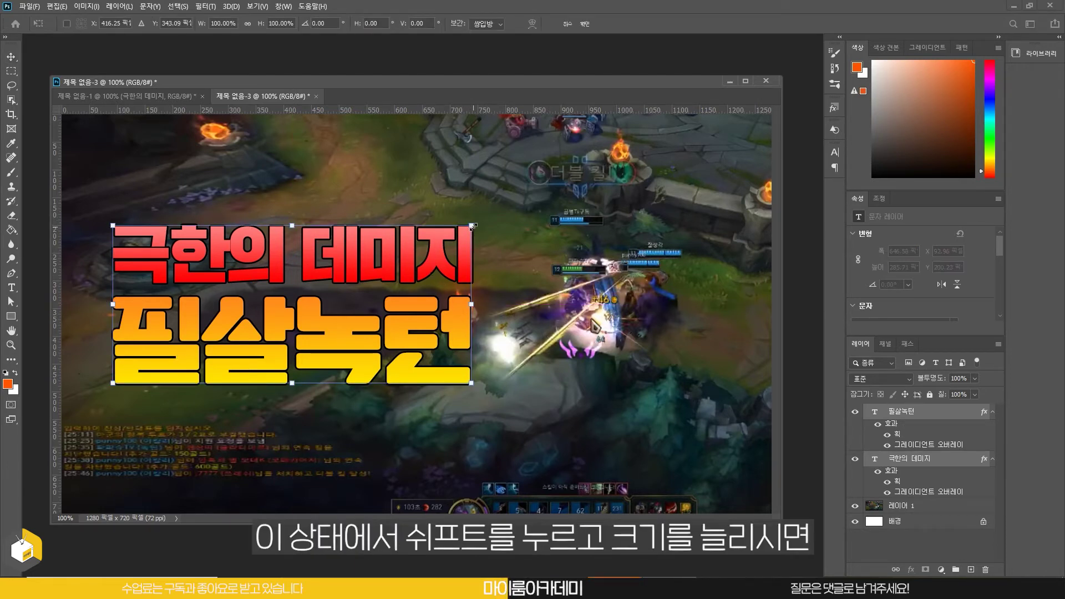
left_click_drag(471, 226, 507, 211)
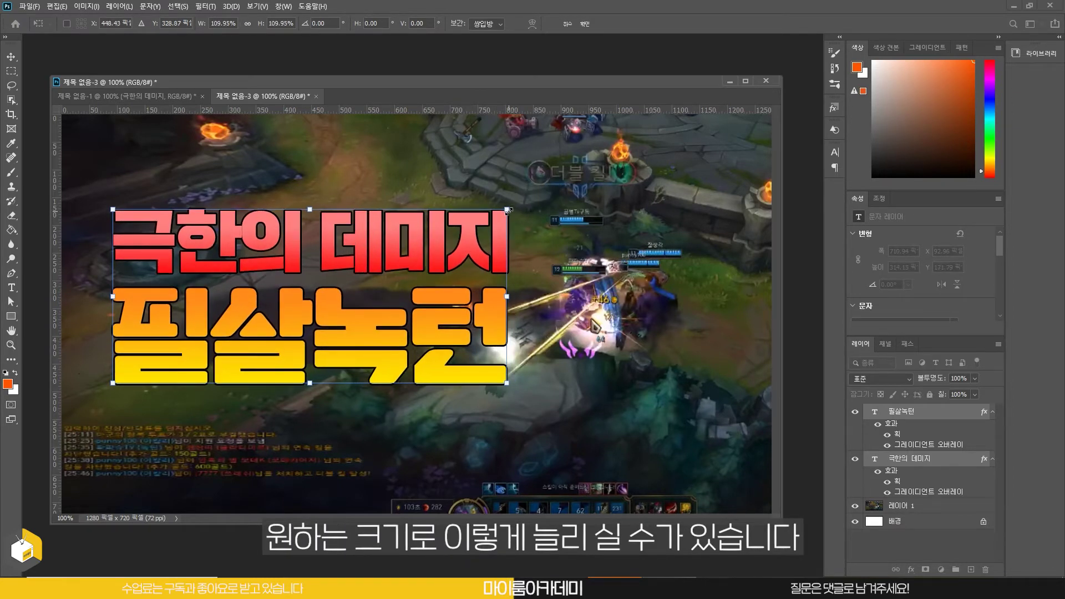
key("Return")
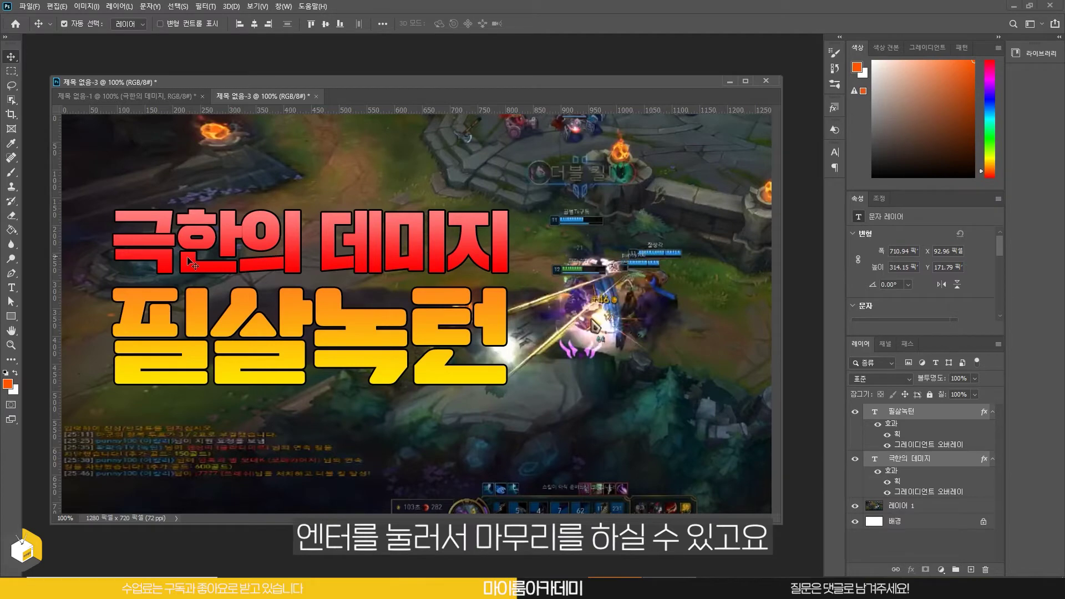
left_click_drag(270, 257, 276, 255)
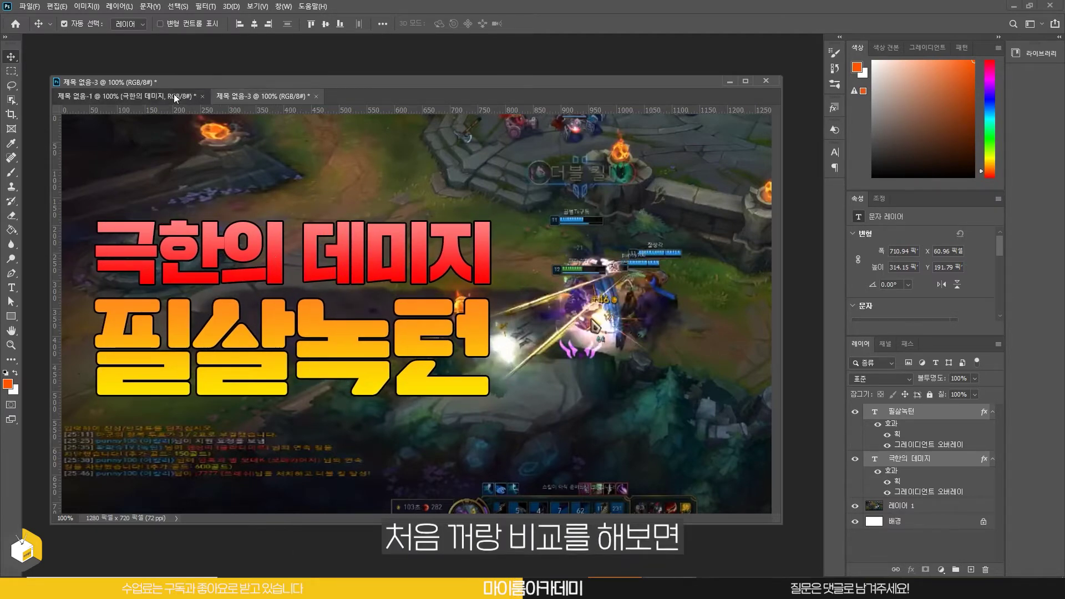
Step: Compare the title's tilt with the finished example thumbnail and rotate both title text layers together to about -4°
left_click(174, 94)
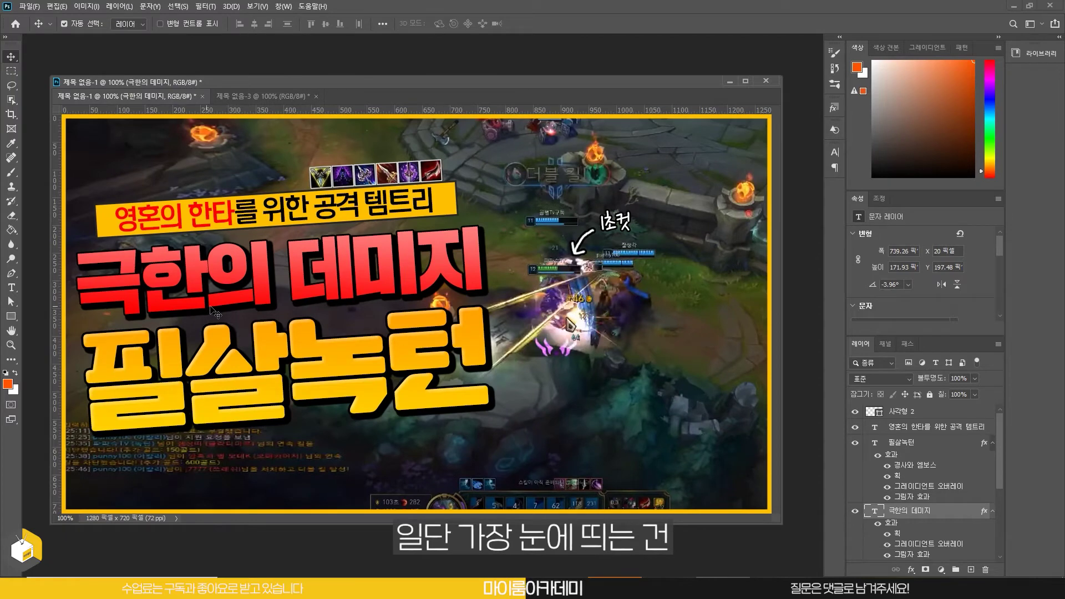
left_click(261, 96)
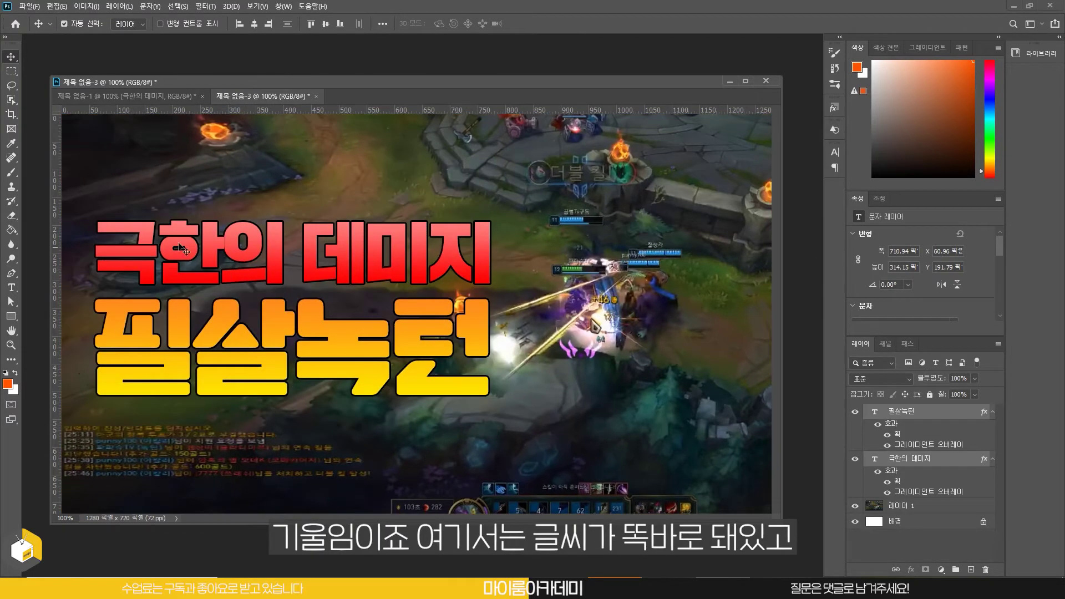
left_click(173, 96)
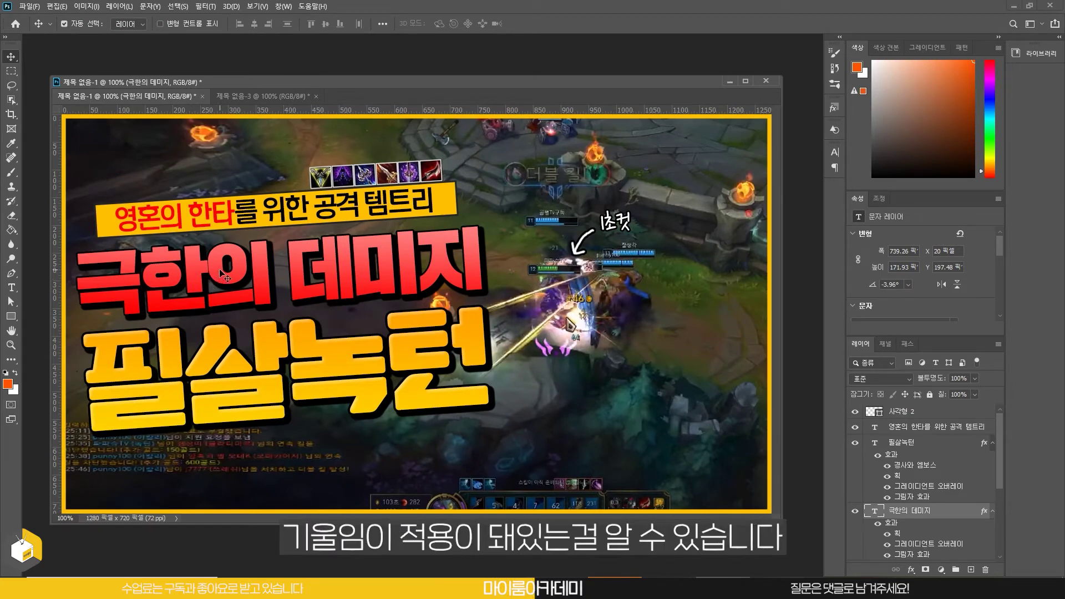
key("ctrl+Tab")
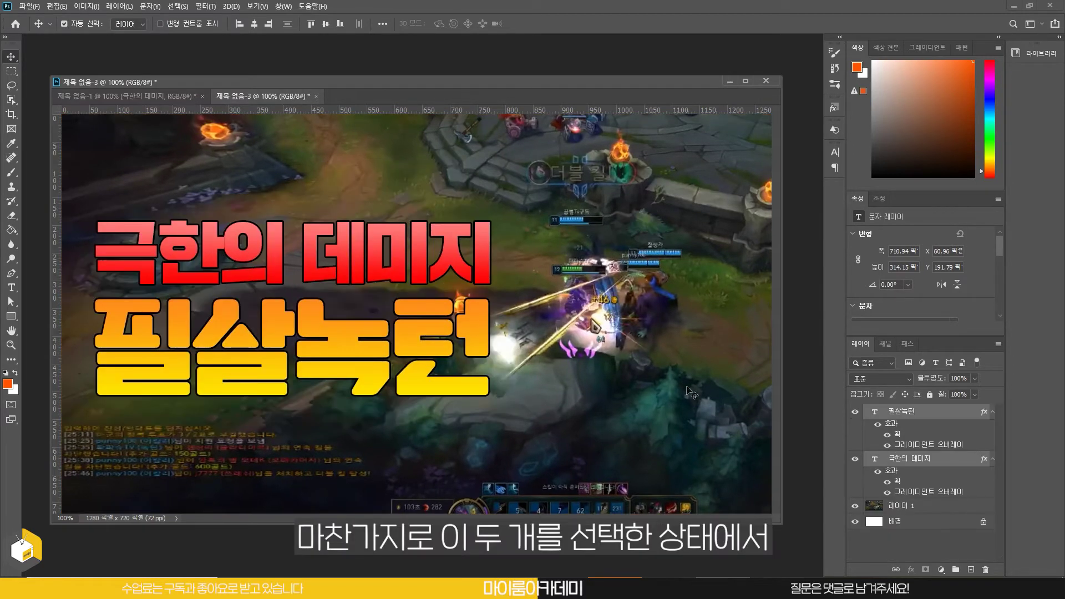
left_click(917, 462, "ctrl")
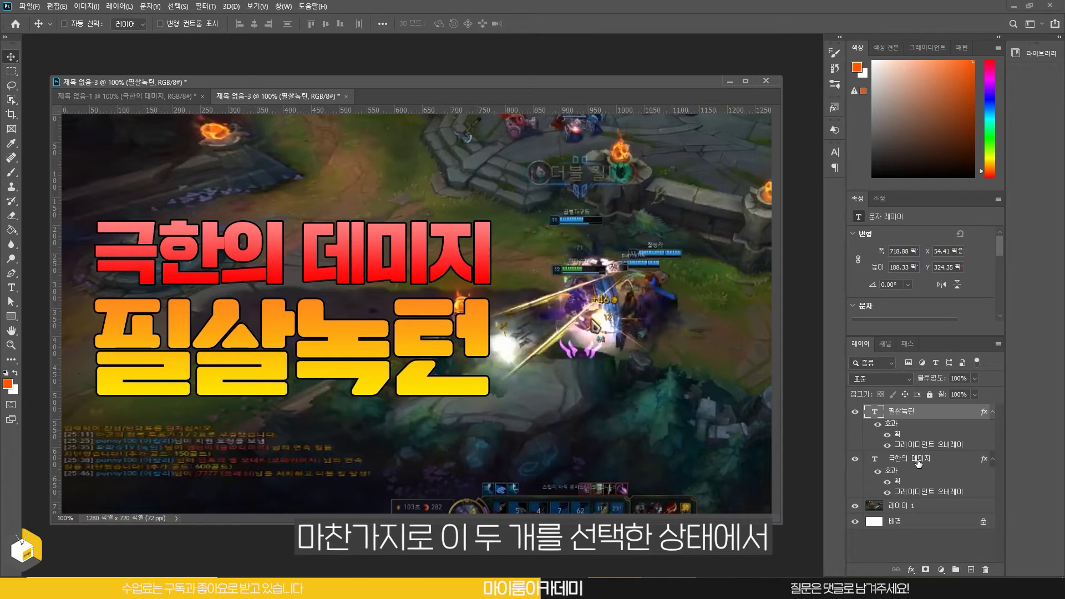
left_click(918, 462, "ctrl")
key("ctrl+t")
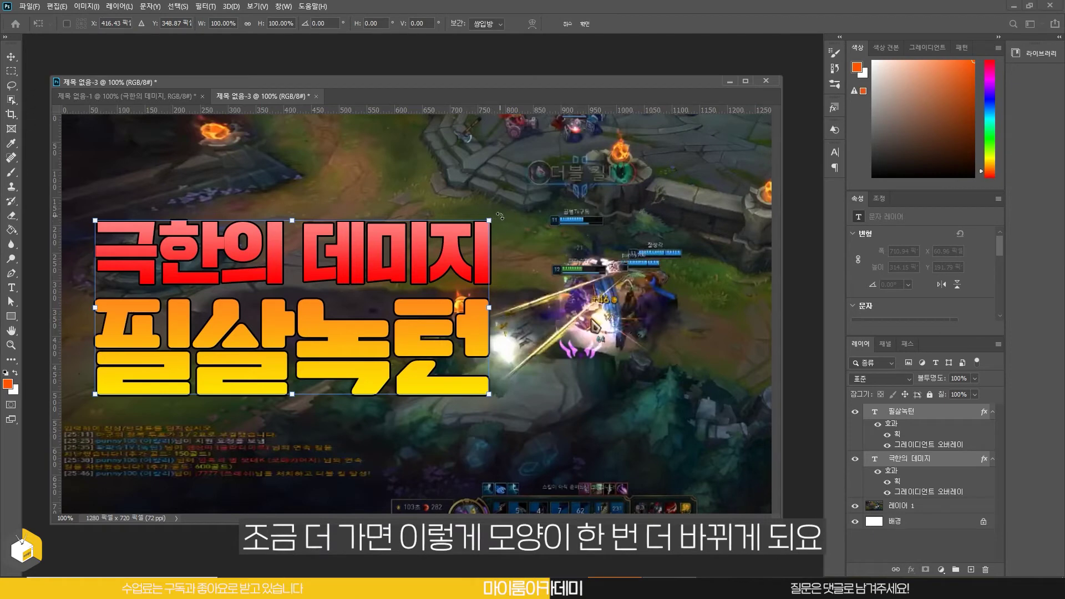
left_click_drag(500, 216, 511, 192)
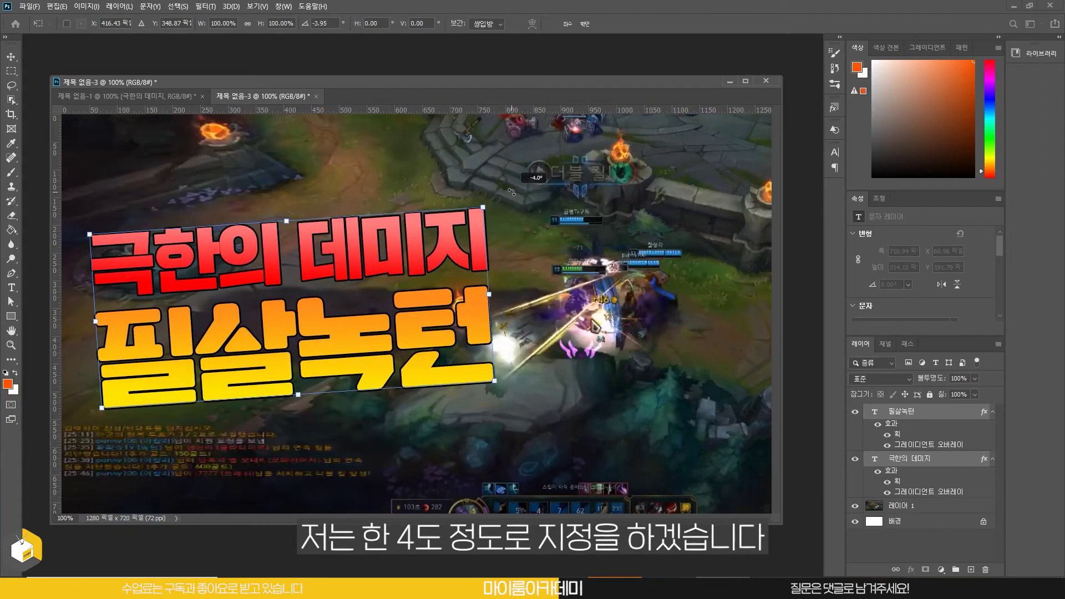
key("Return")
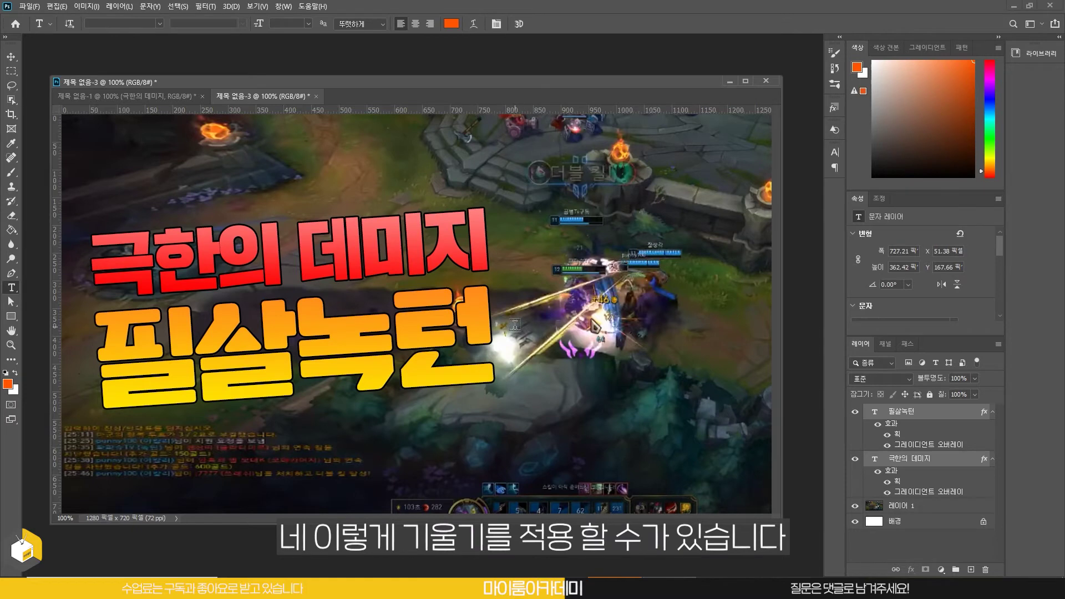
Step: Check the example's shadow effect and add a Drop Shadow in black 000000 to the "극한의 데미지" text
left_click(169, 100)
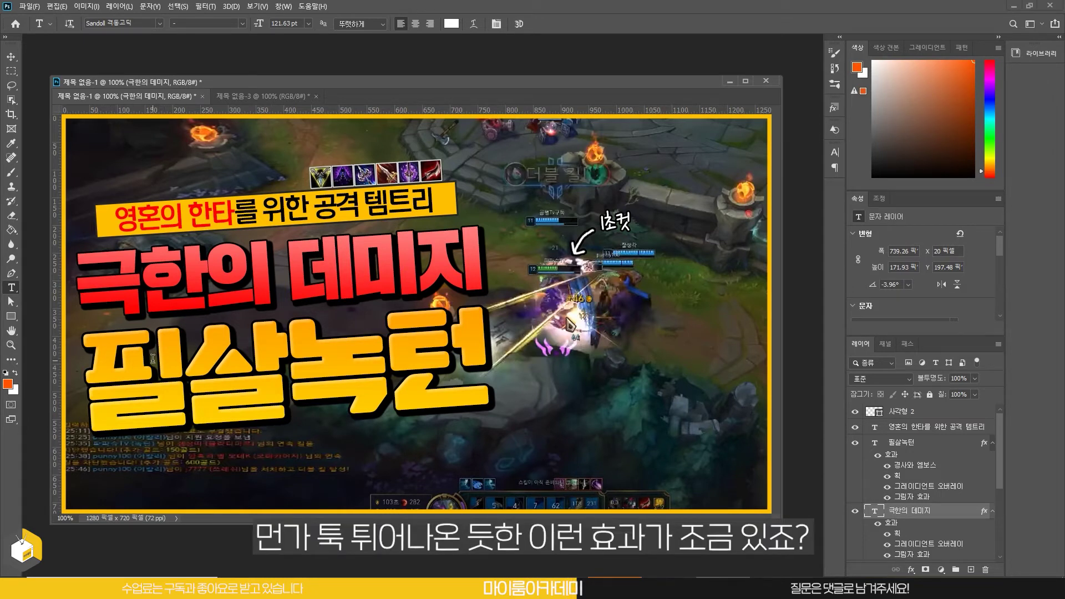
left_click(267, 97)
key("v")
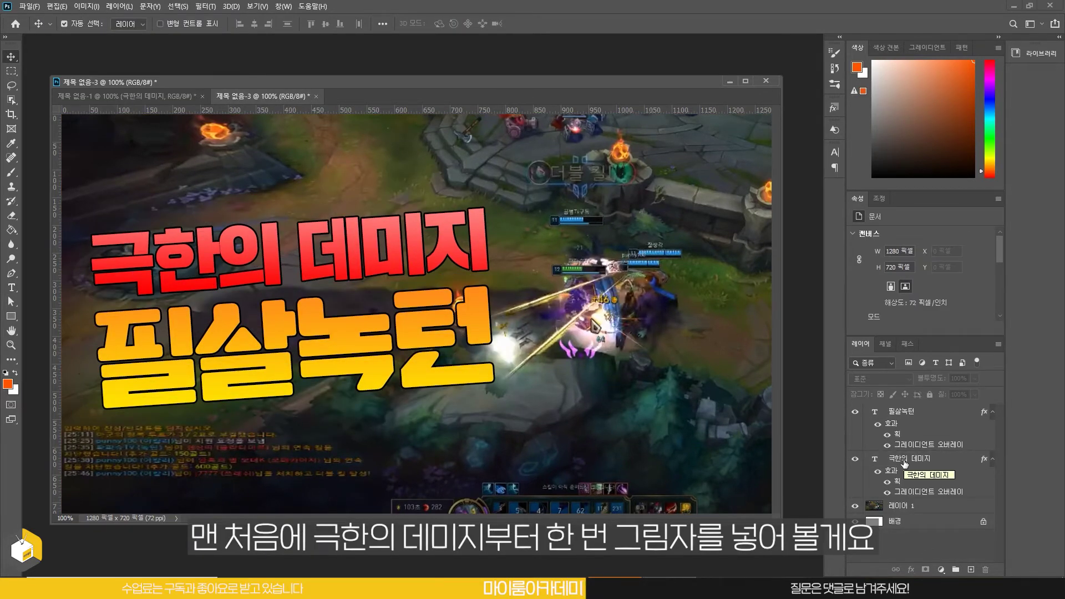
left_click(905, 464)
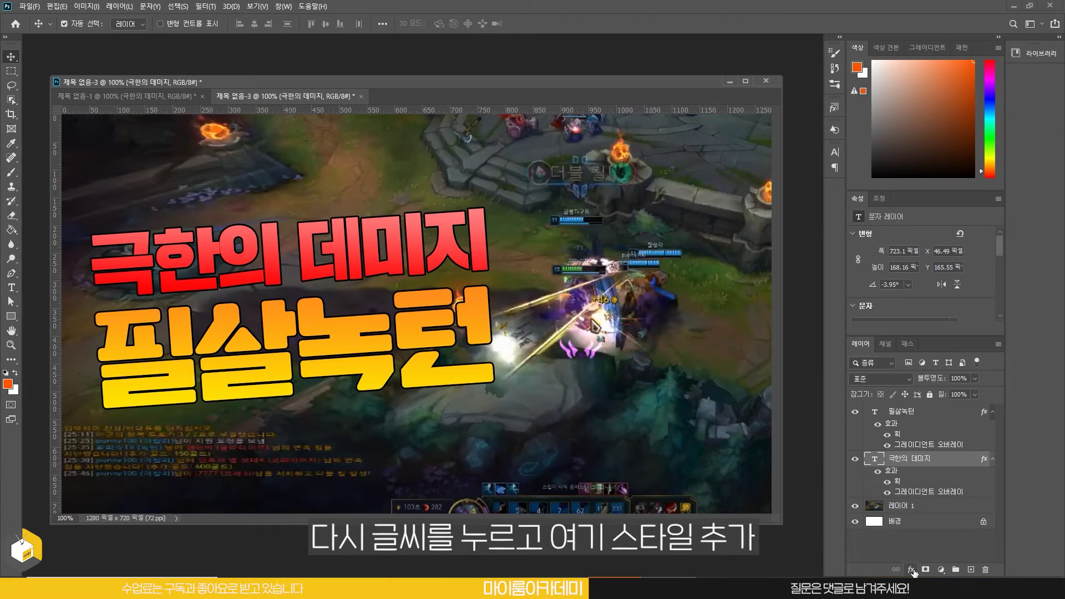
left_click(911, 570)
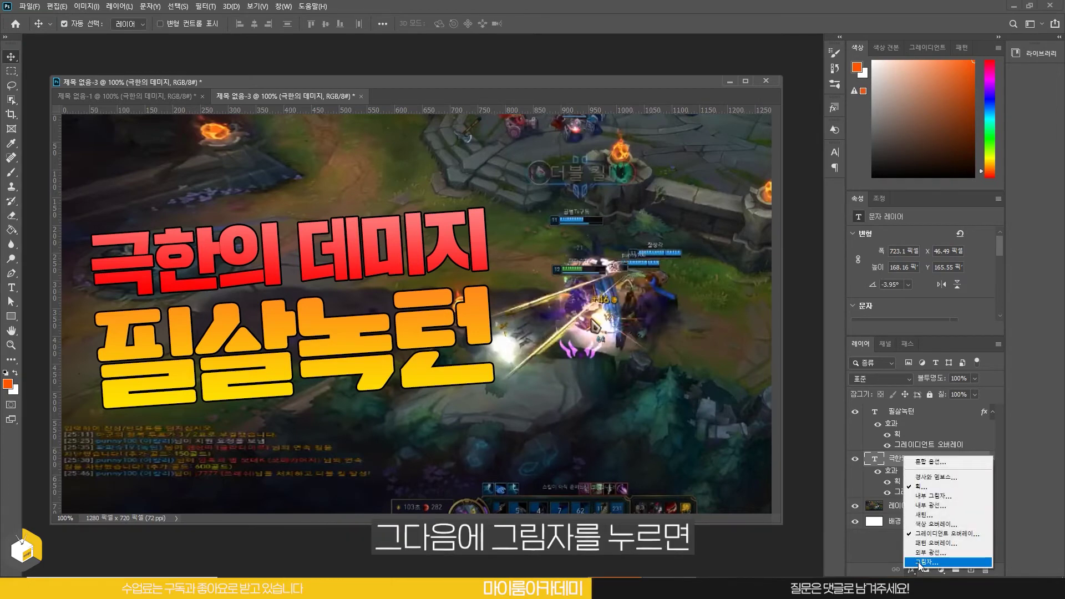
left_click(917, 562)
left_click_drag(715, 183, 694, 156)
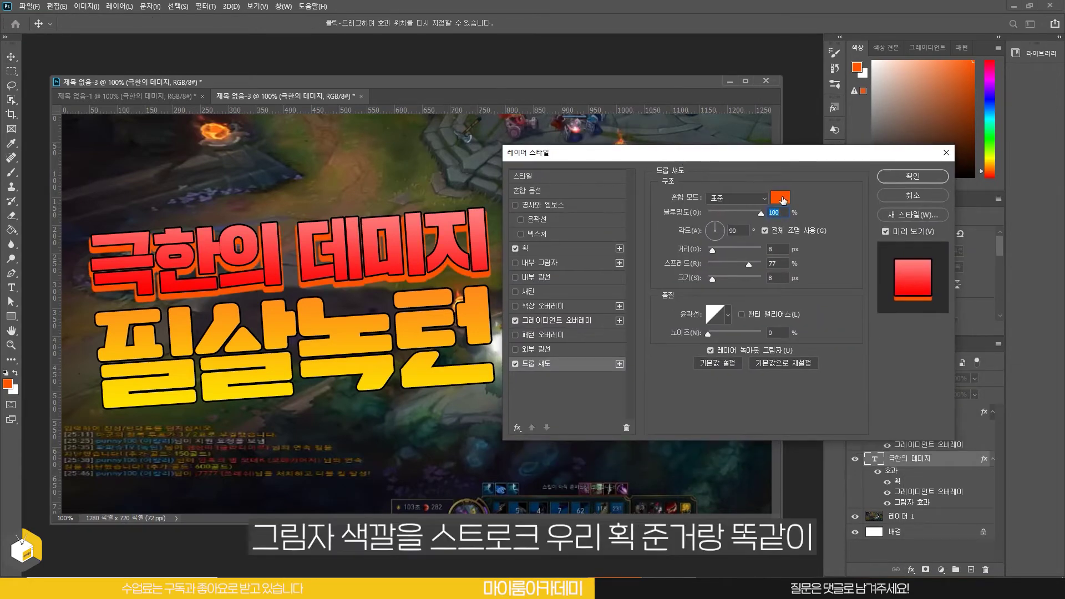
left_click(780, 198)
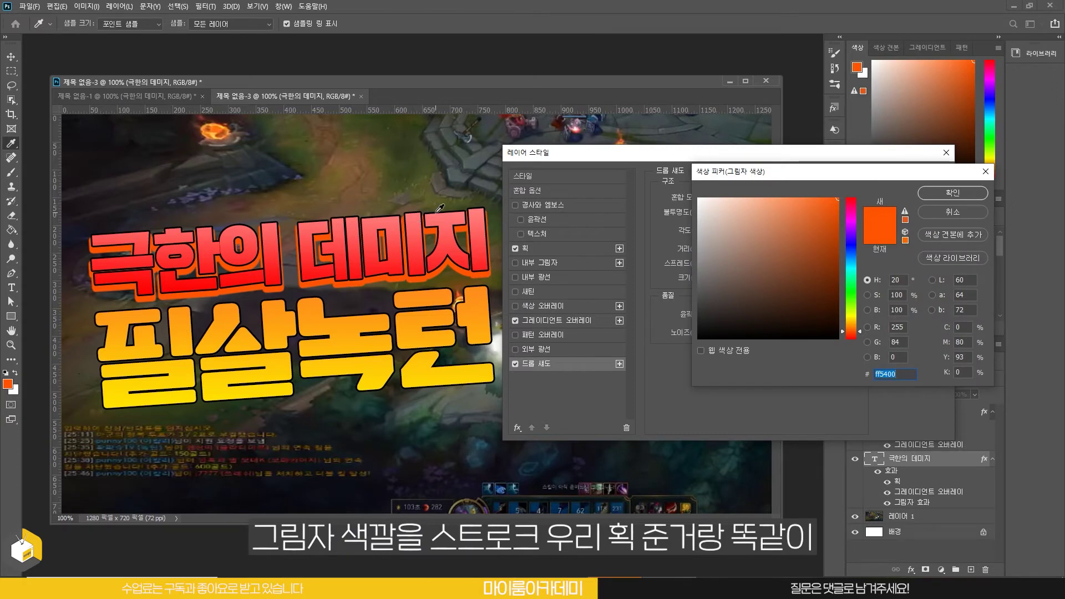
type("000000")
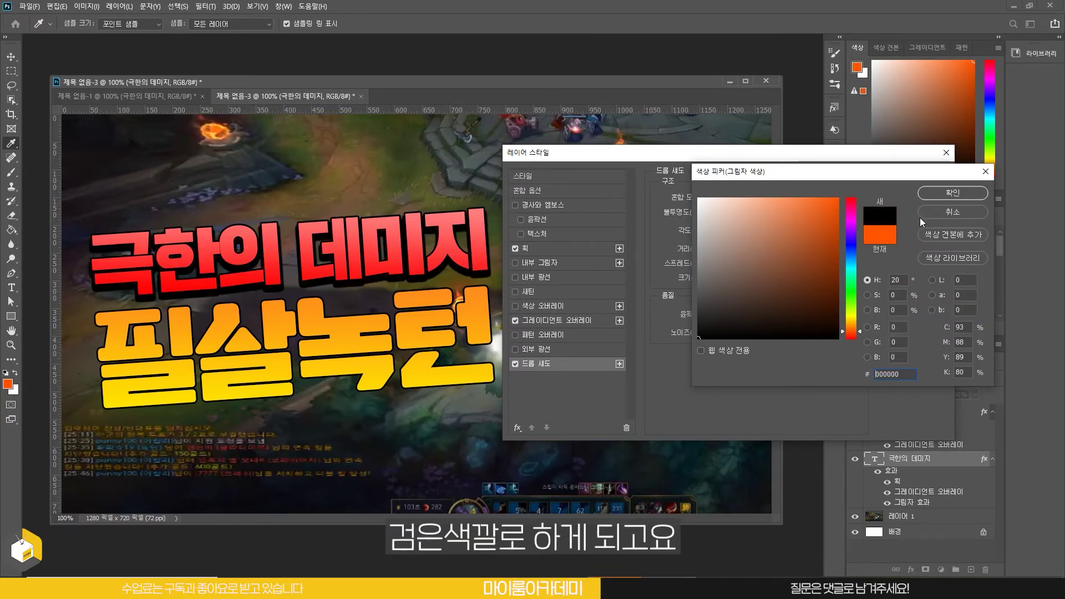
left_click(934, 189)
Step: Set the "극한의 데미지" drop shadow's angle to 132°, keep its spread at 77%, and apply the layer style
left_click_drag(710, 228, 710, 229)
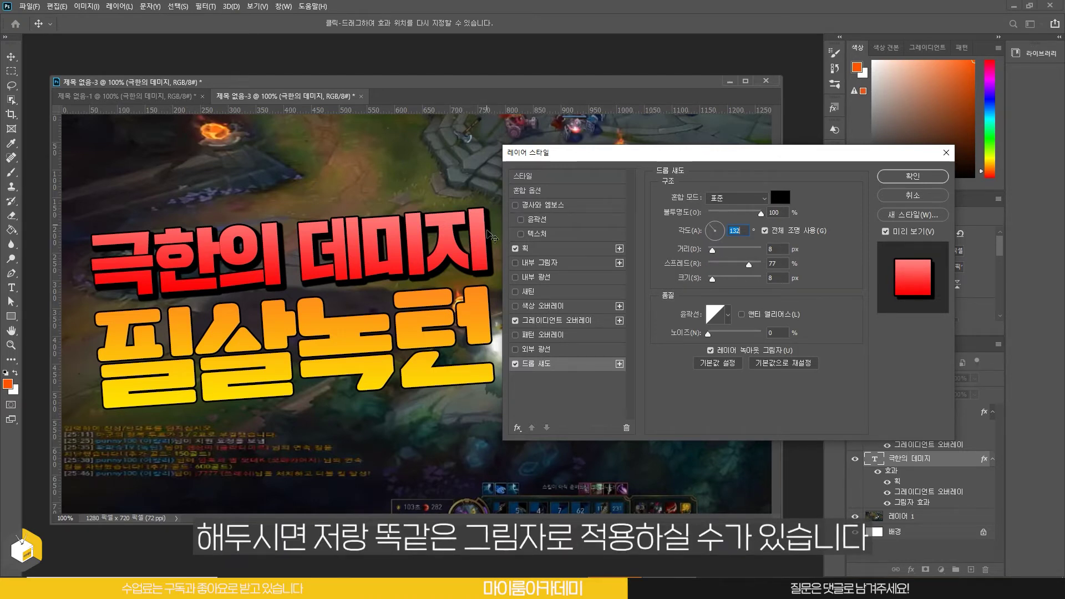
left_click_drag(690, 265, 689, 268)
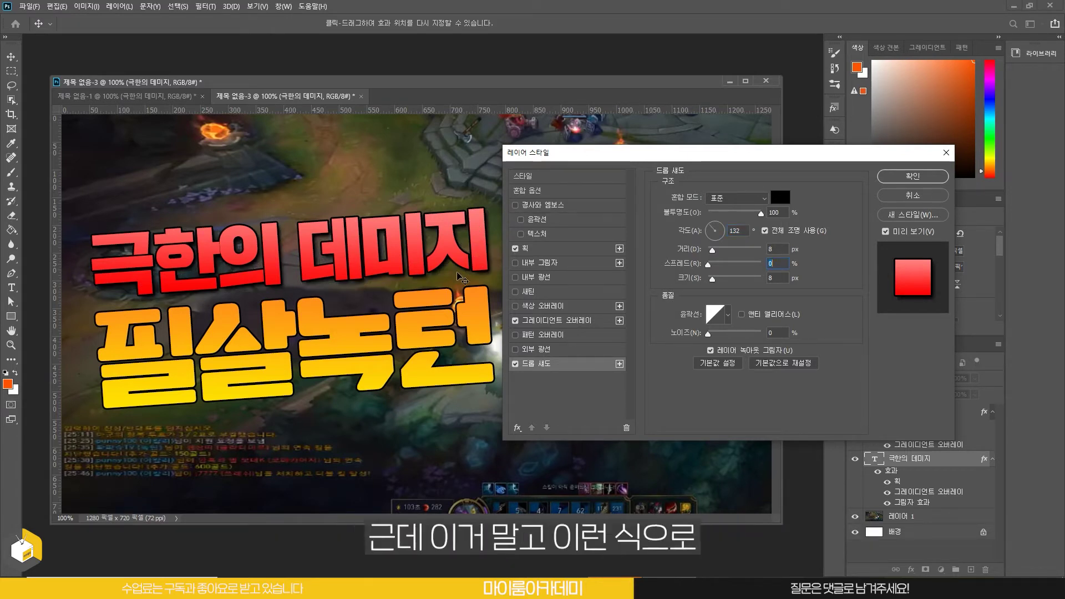
key("ctrl+z")
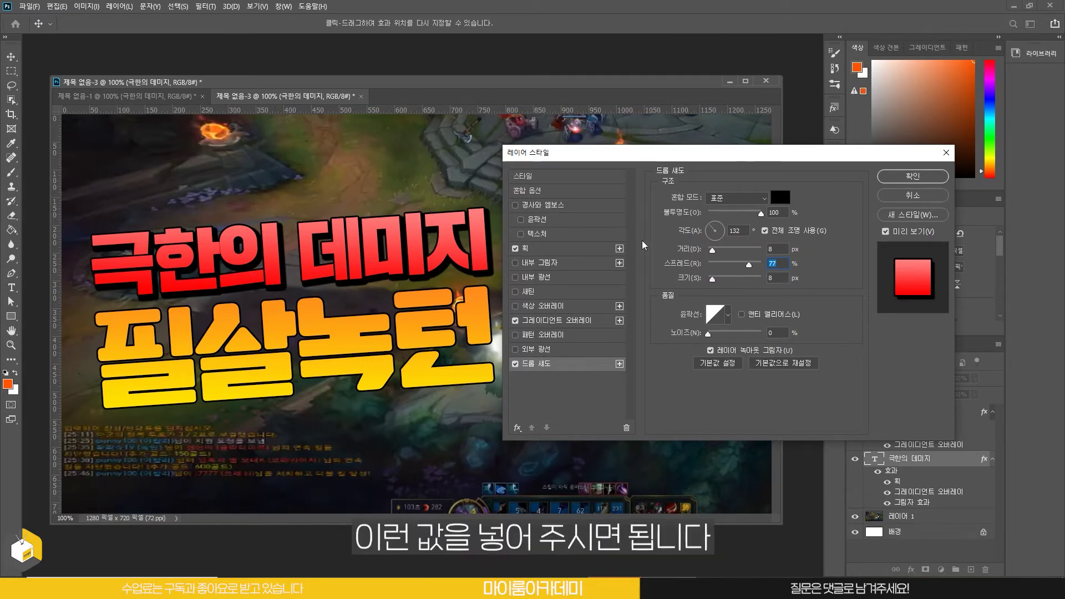
left_click(899, 176)
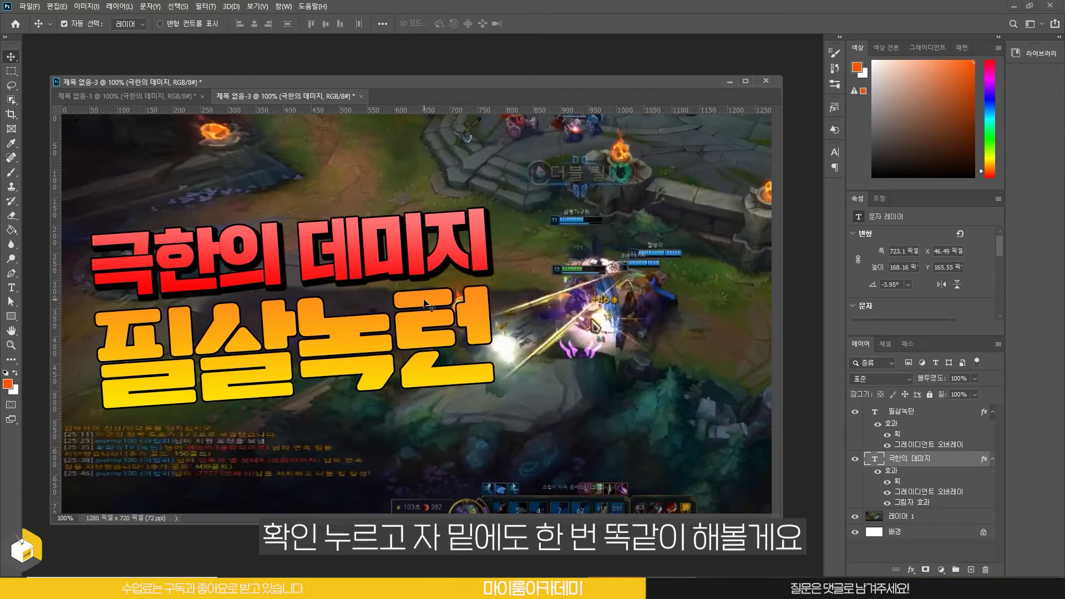
Step: Add a Drop Shadow in black 000000 to the "필살녹턴" text
left_click(901, 415)
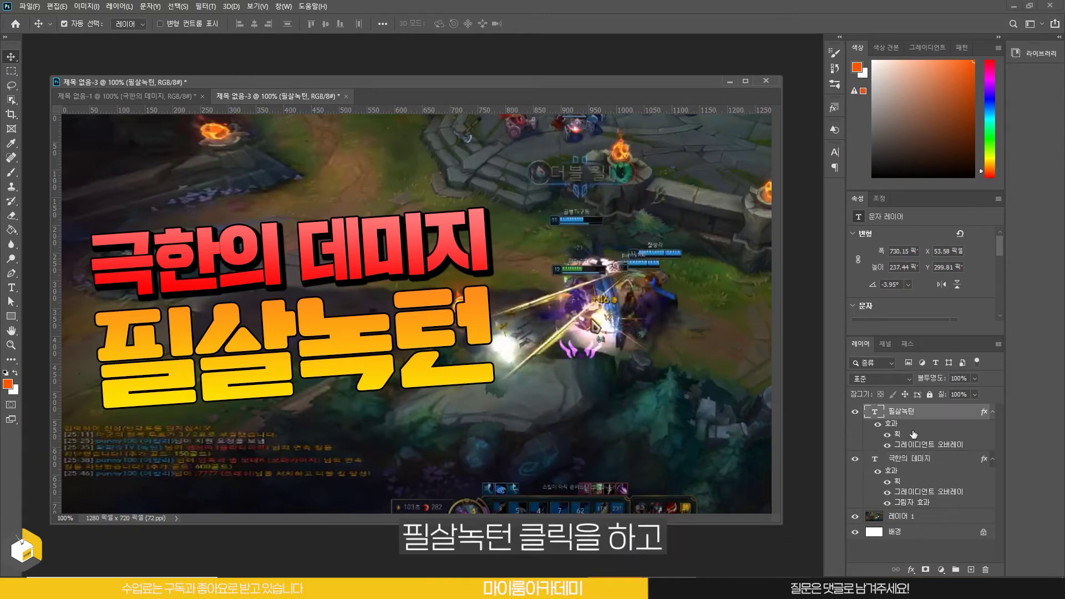
left_click(911, 570)
left_click(915, 566)
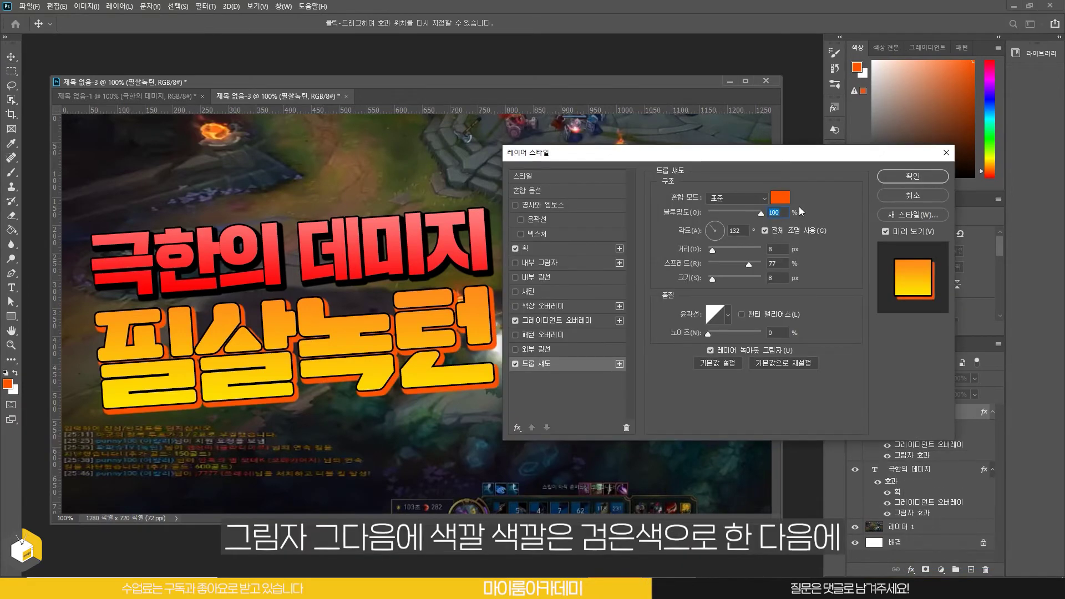
left_click(773, 203)
left_click(699, 337)
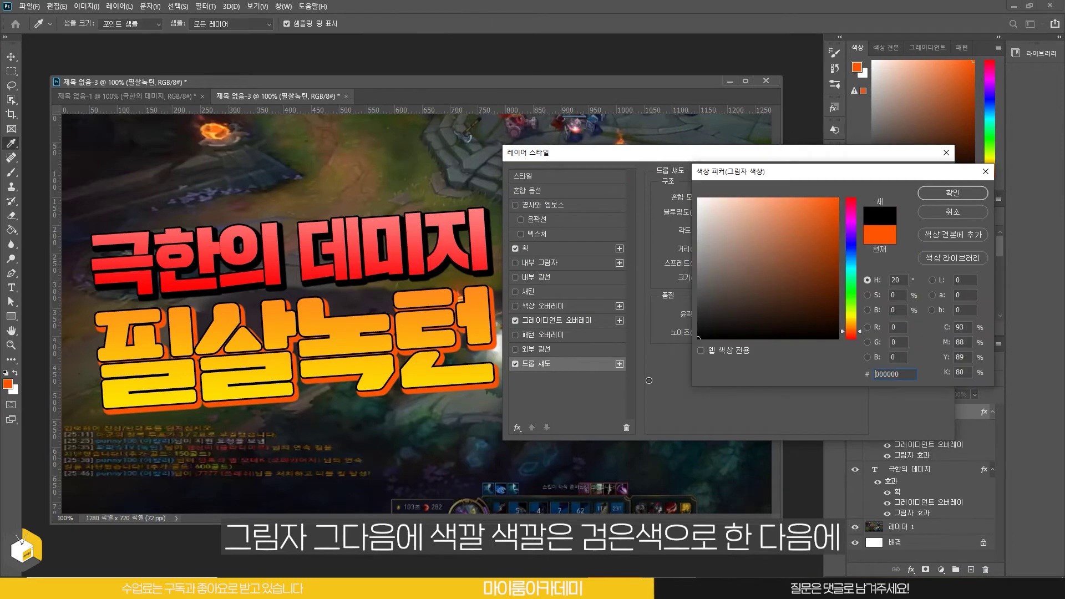
left_click(943, 194)
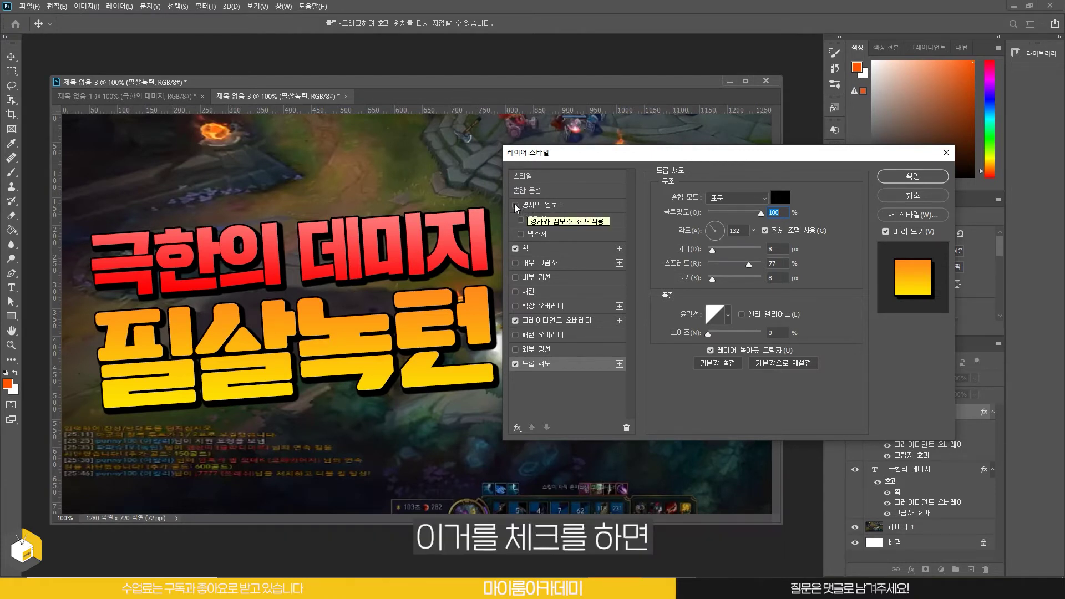
Step: Add Bevel & Emboss to the "필살녹턴" text with shadow mode opacity 0% and apply the layer style
left_click(530, 206)
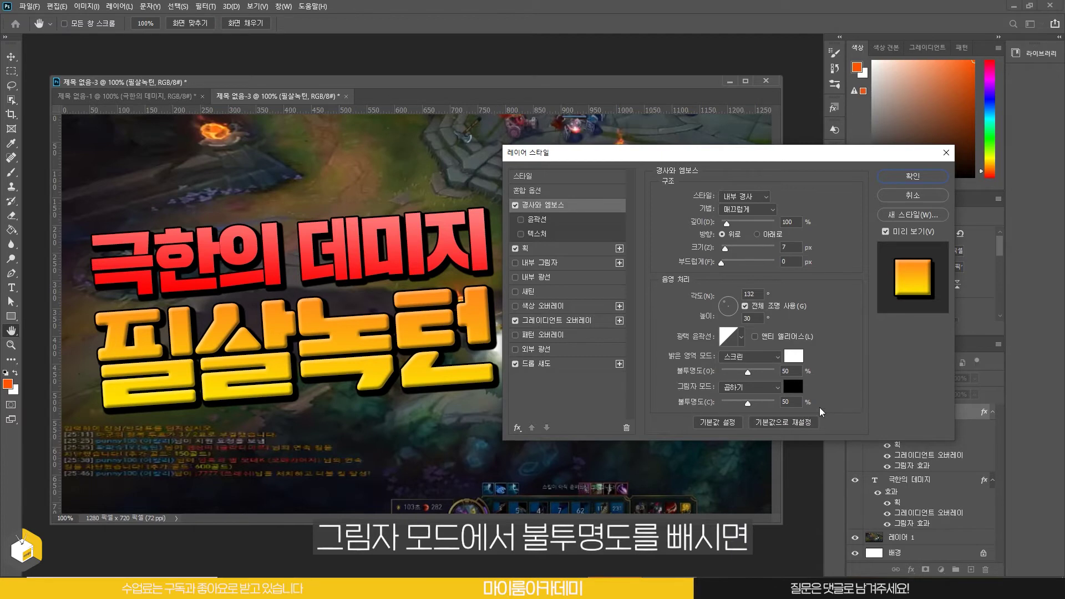
left_click_drag(749, 409, 721, 403)
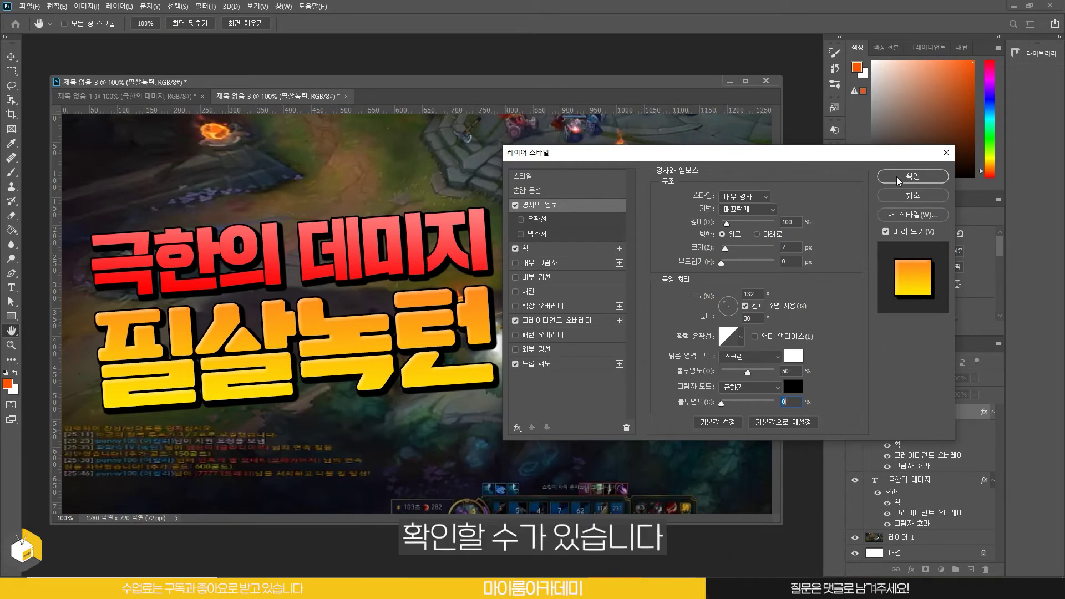
left_click(912, 176)
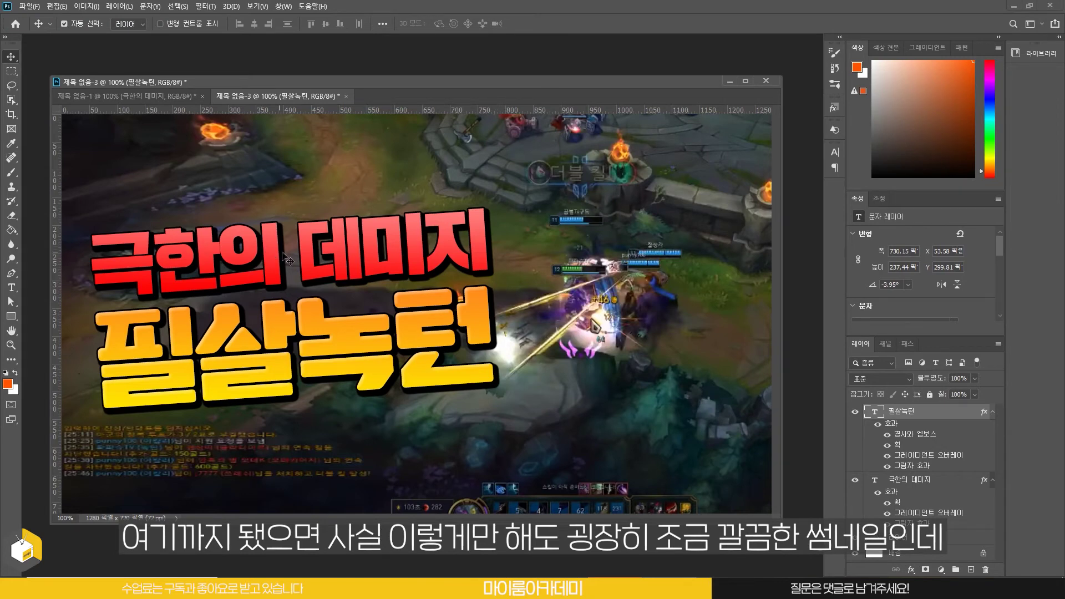
Step: Check the example's subtitle bar and draw a rectangle about 632 x 52 px above the "극한의 데미지" text
left_click(127, 96)
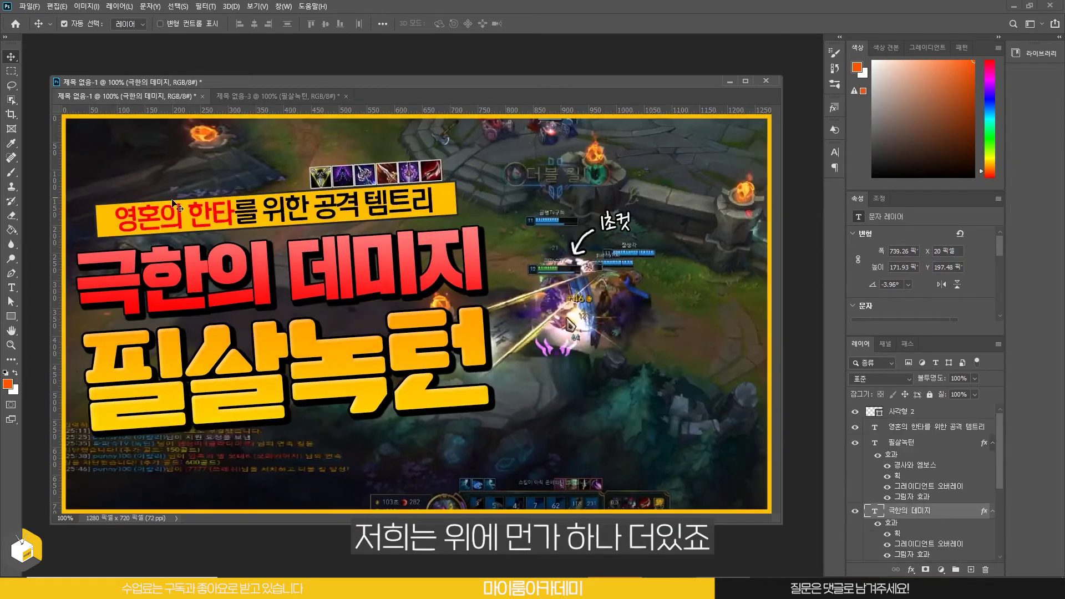
key("ctrl+Tab")
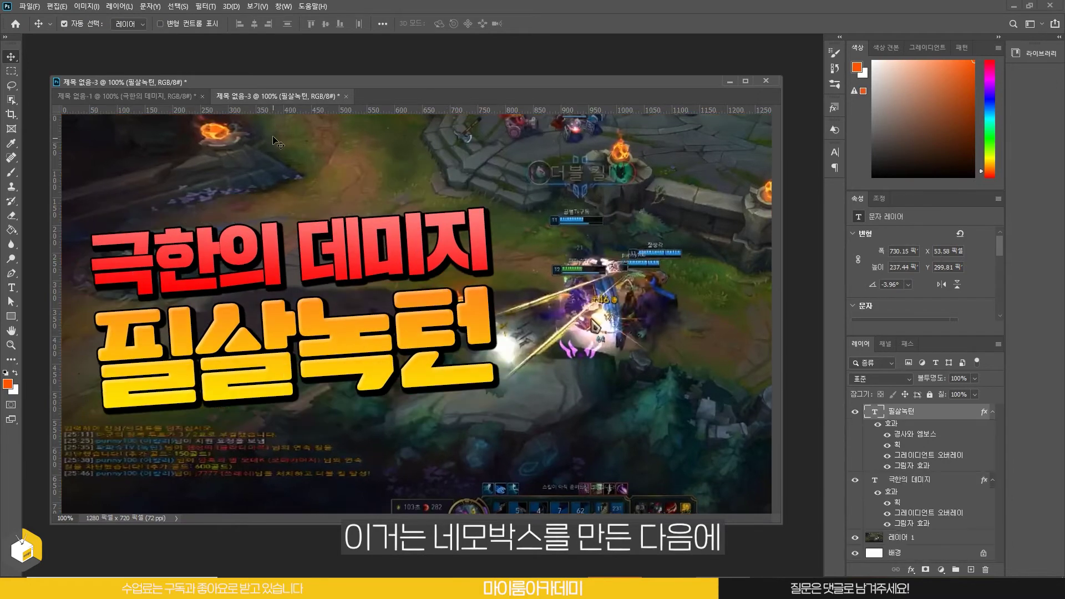
left_click(12, 320)
left_click_drag(226, 208, 481, 175)
Step: Set the rectangle's fill to a yellow sampled from the "필살녹턴" text
left_click(124, 23)
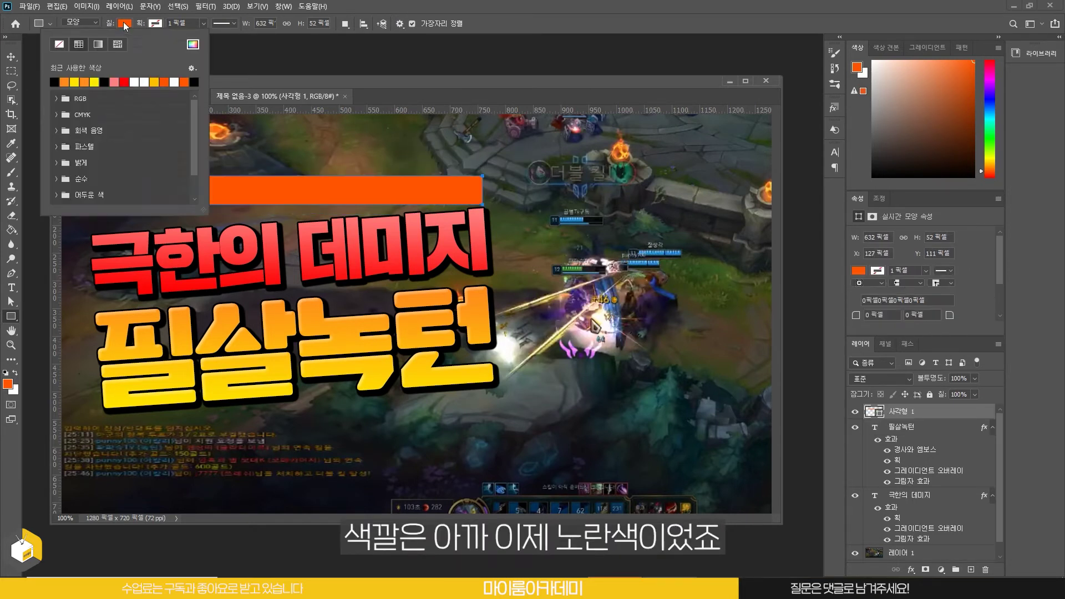
left_click(193, 45)
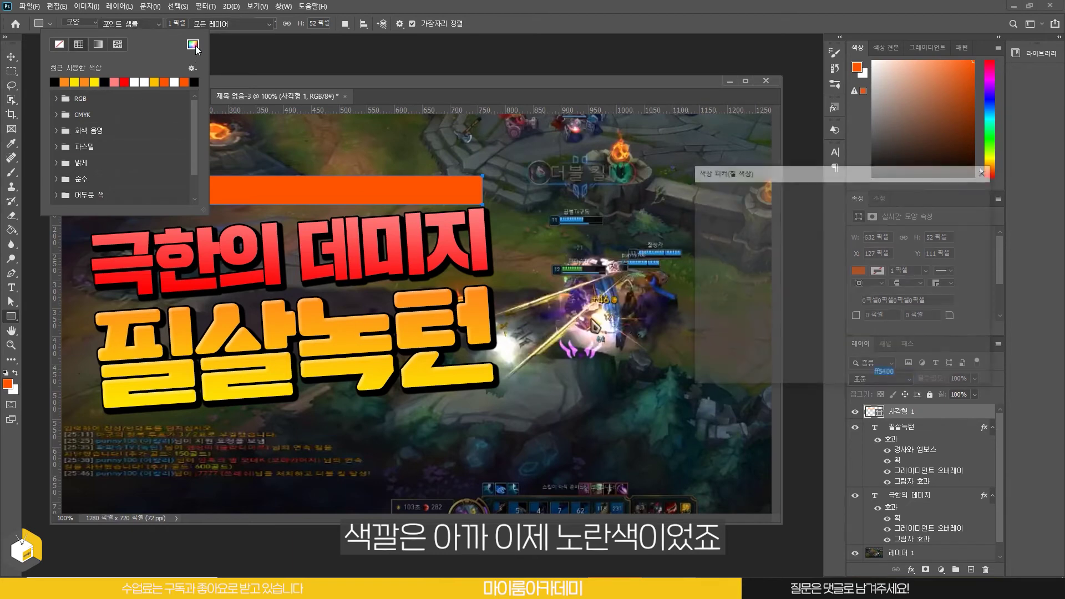
left_click(378, 371)
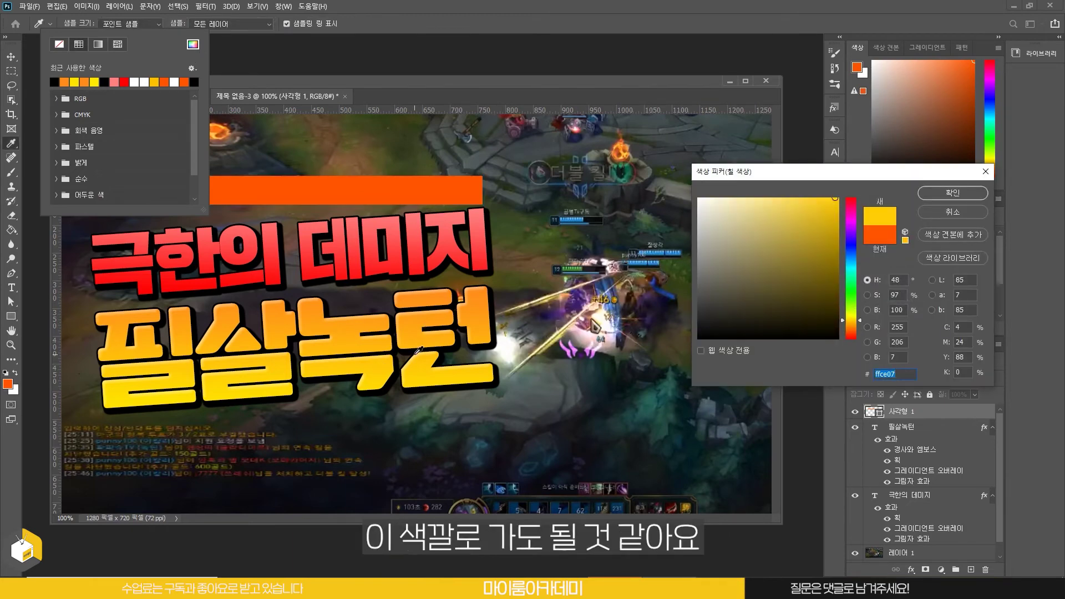
left_click(952, 192)
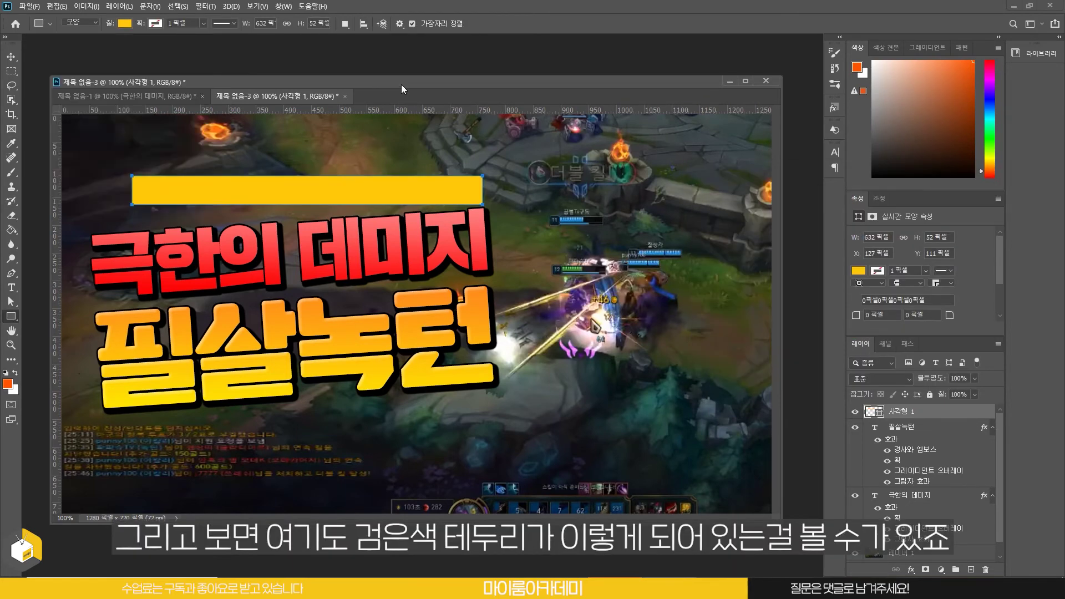
Step: Check the example bar's outline and give the yellow rectangle a black 000000 stroke 3.15 px wide
left_click(129, 96)
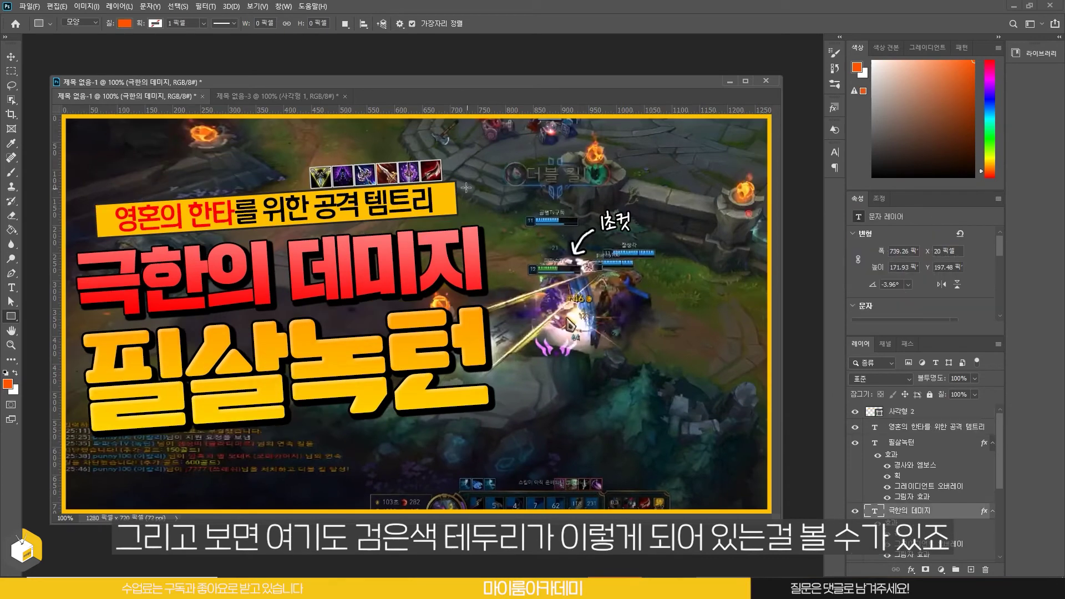
left_click(265, 97)
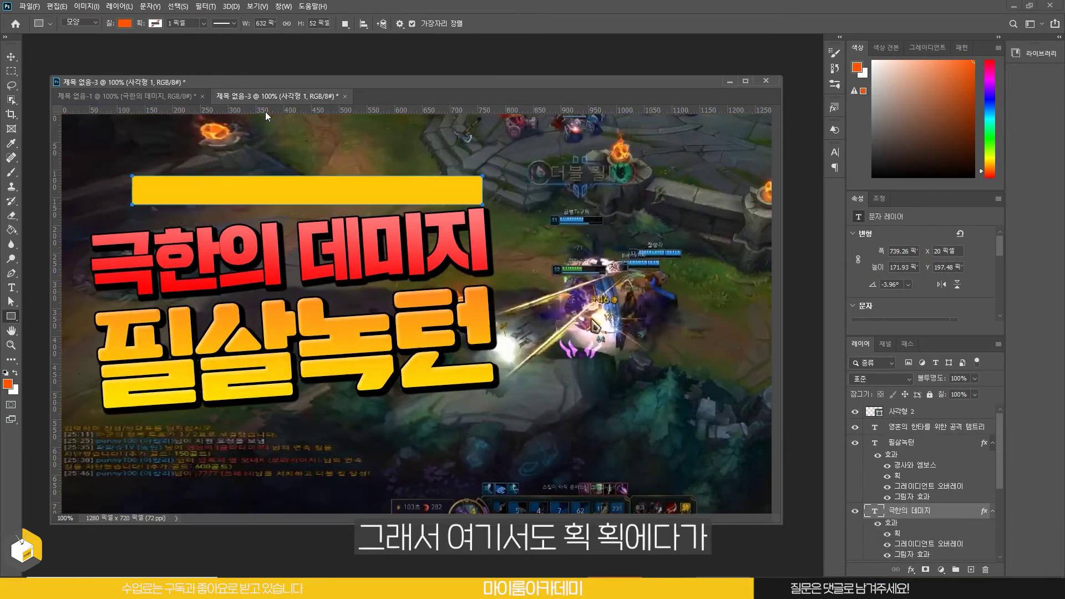
left_click(155, 24)
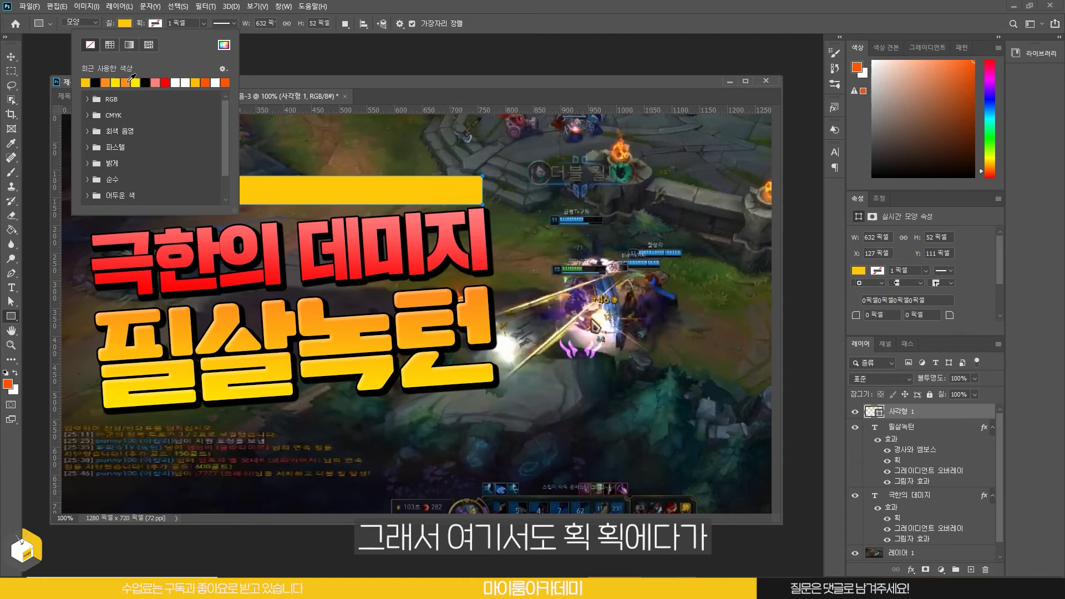
left_click(224, 45)
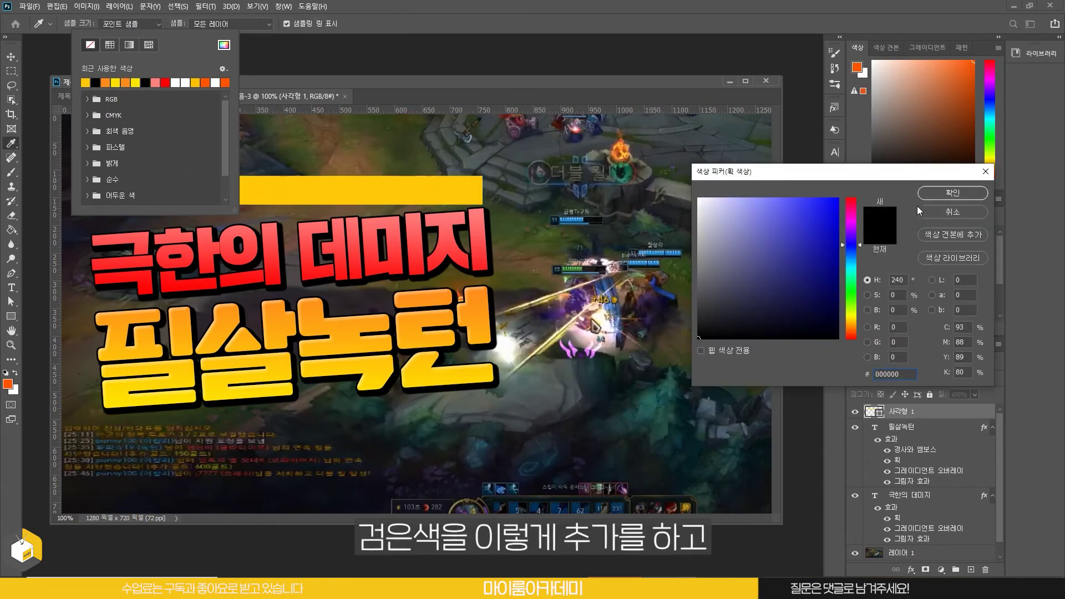
left_click(940, 193)
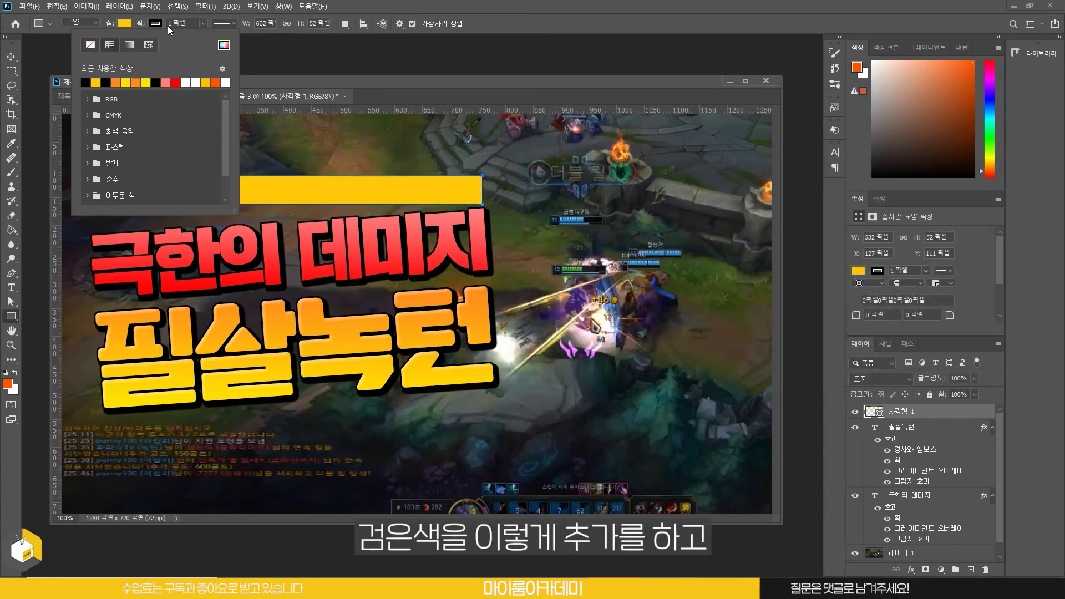
left_click(203, 23)
left_click_drag(204, 37, 205, 37)
key("v")
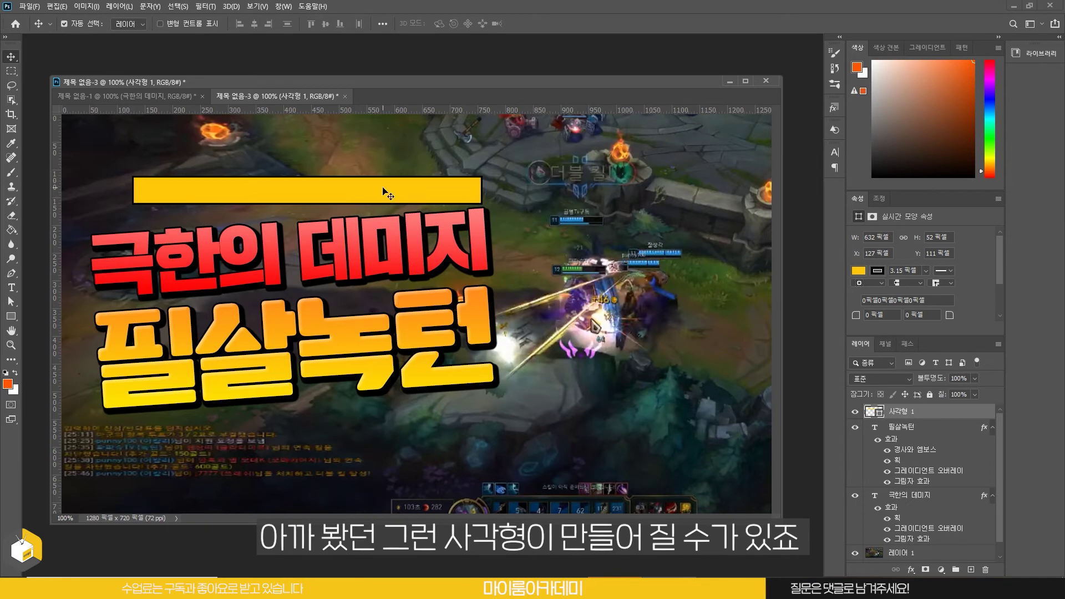
Step: Move the yellow rectangle over the start of the title and tilt it to match the slanted title lines
left_click_drag(383, 193, 347, 189)
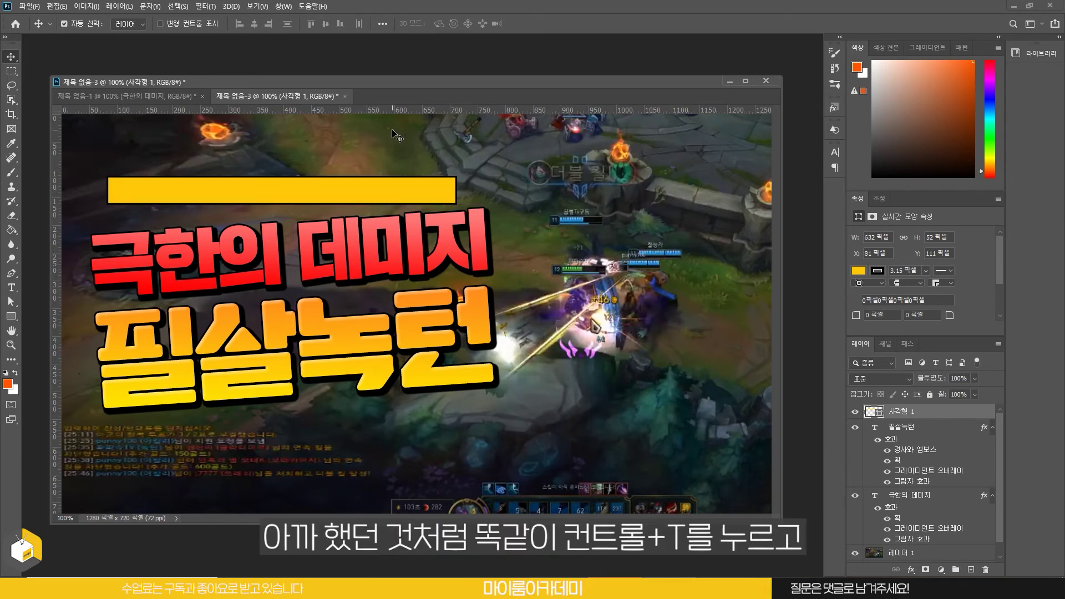
key("ctrl+t")
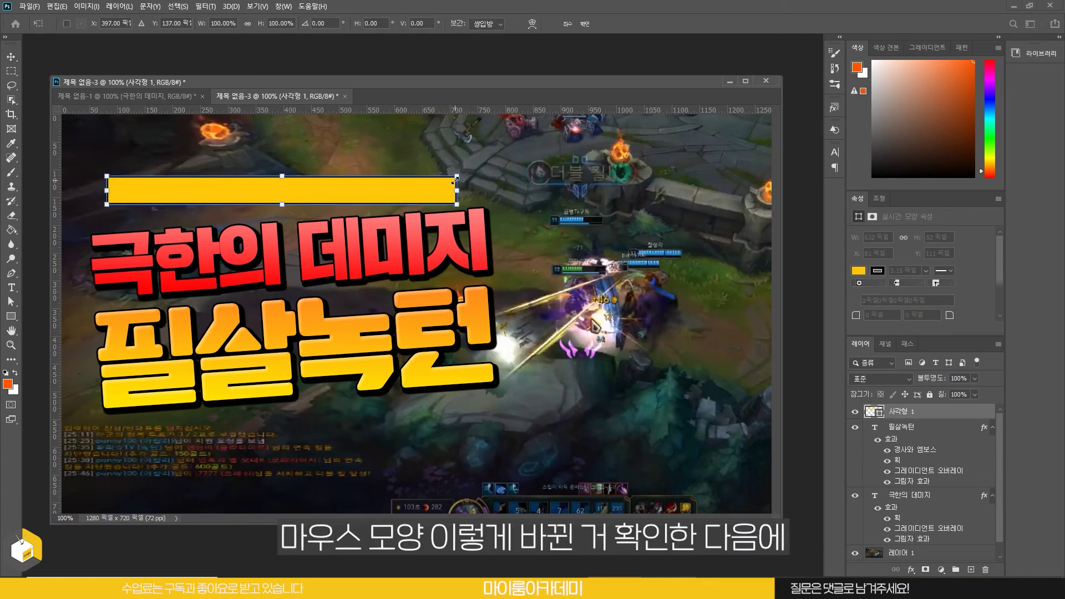
left_click_drag(466, 172, 463, 165)
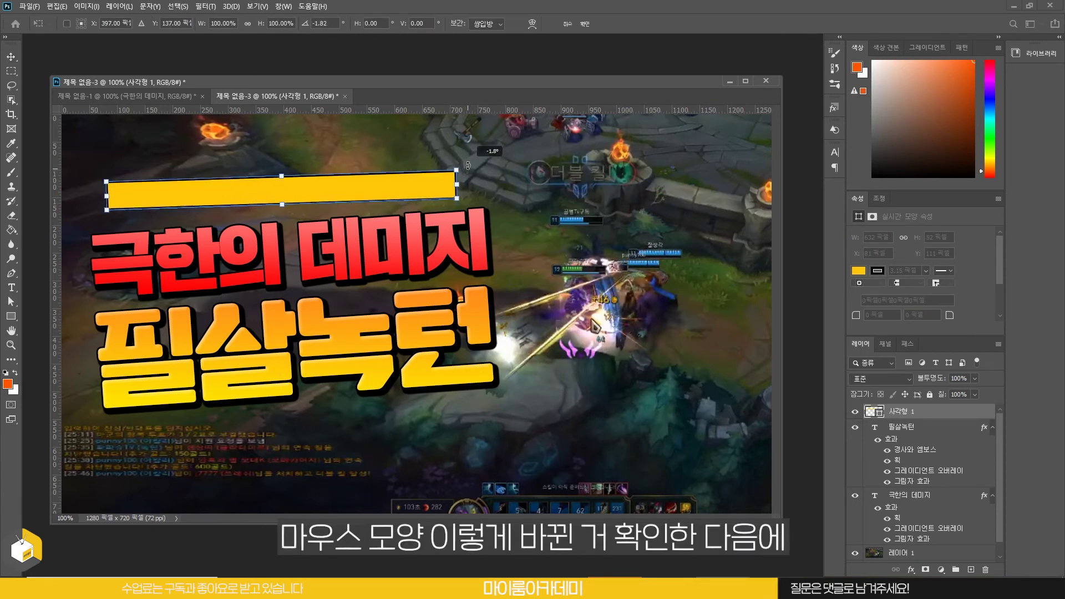
key("Return")
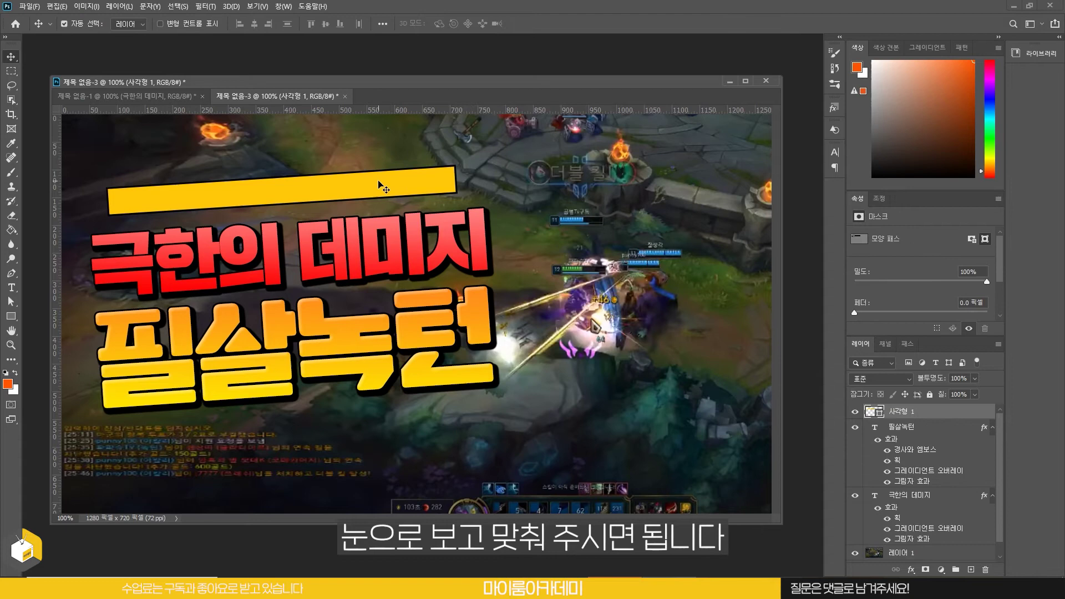
Step: Check the example's subtitle wording and add the text "영혼의 한타를 위한 템트리" above the yellow rectangle
key("ctrl+z")
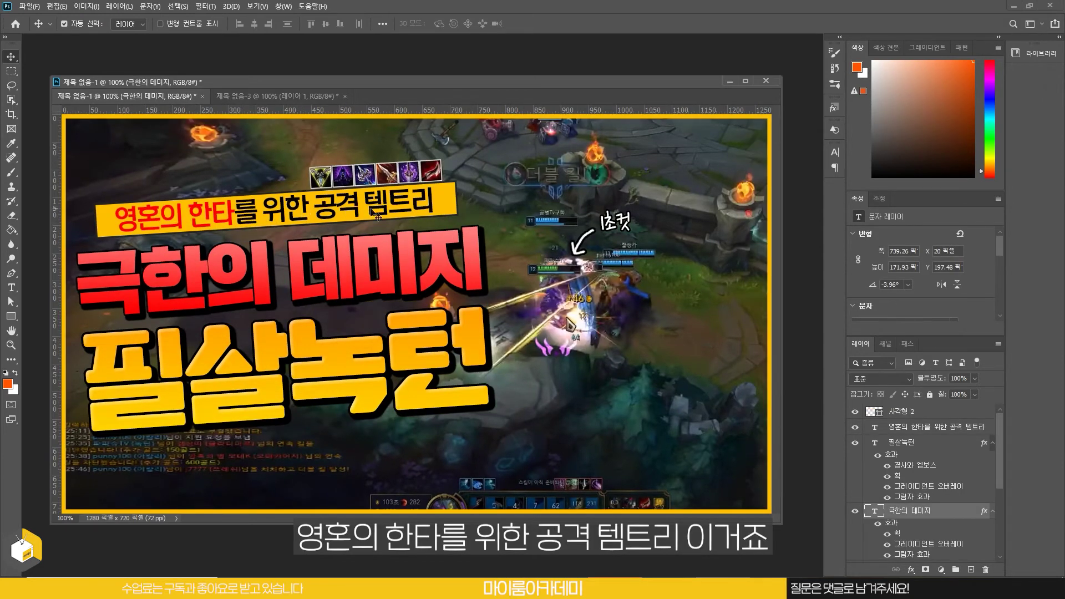
left_click(254, 96)
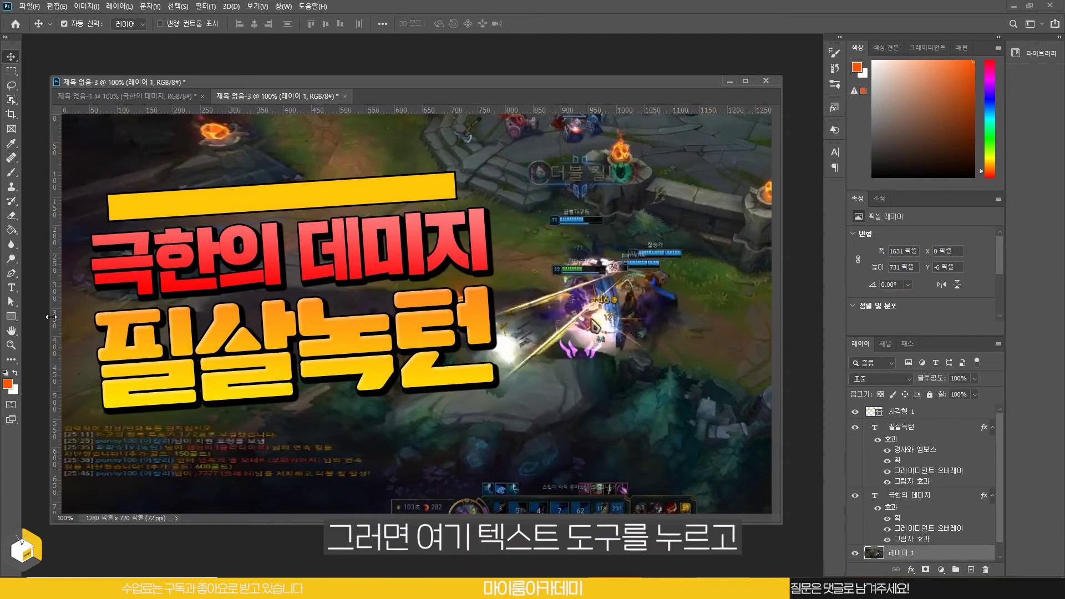
left_click(11, 288)
left_click(188, 169)
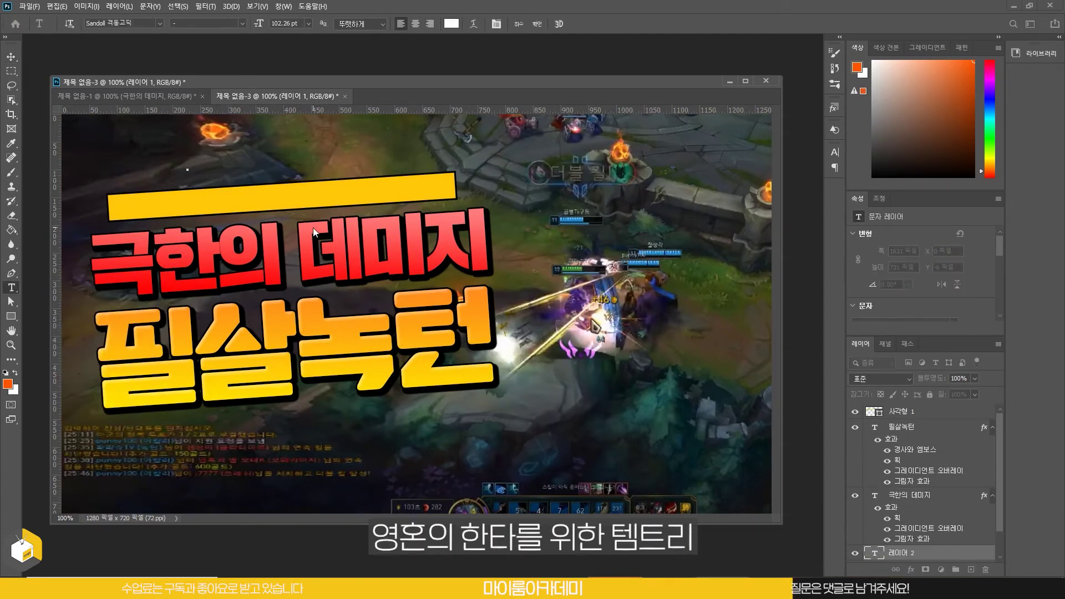
type("영혼의 하")
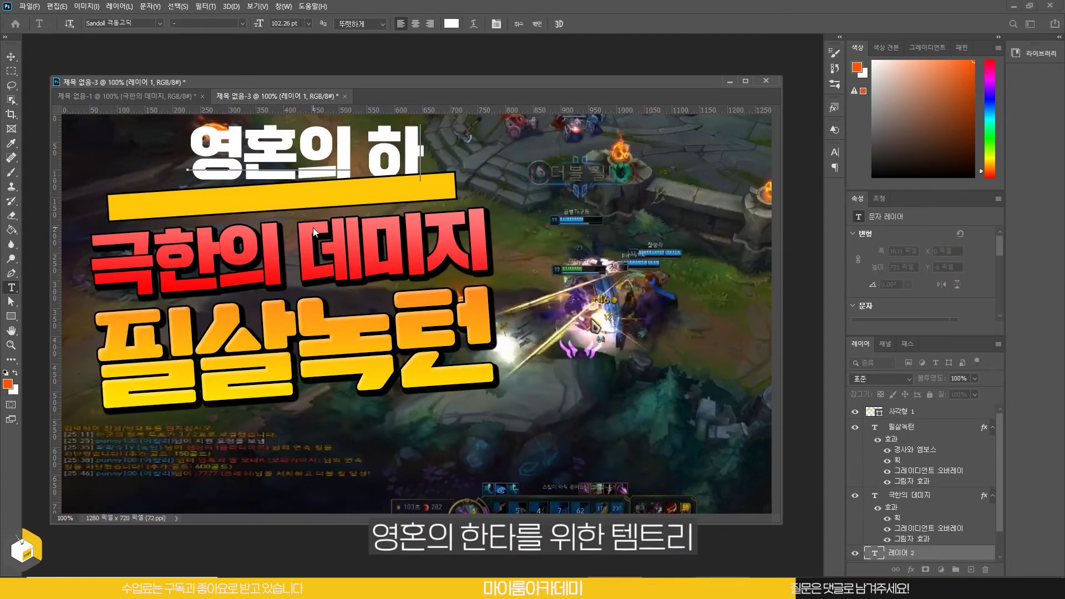
type("ㄴ타를 위한")
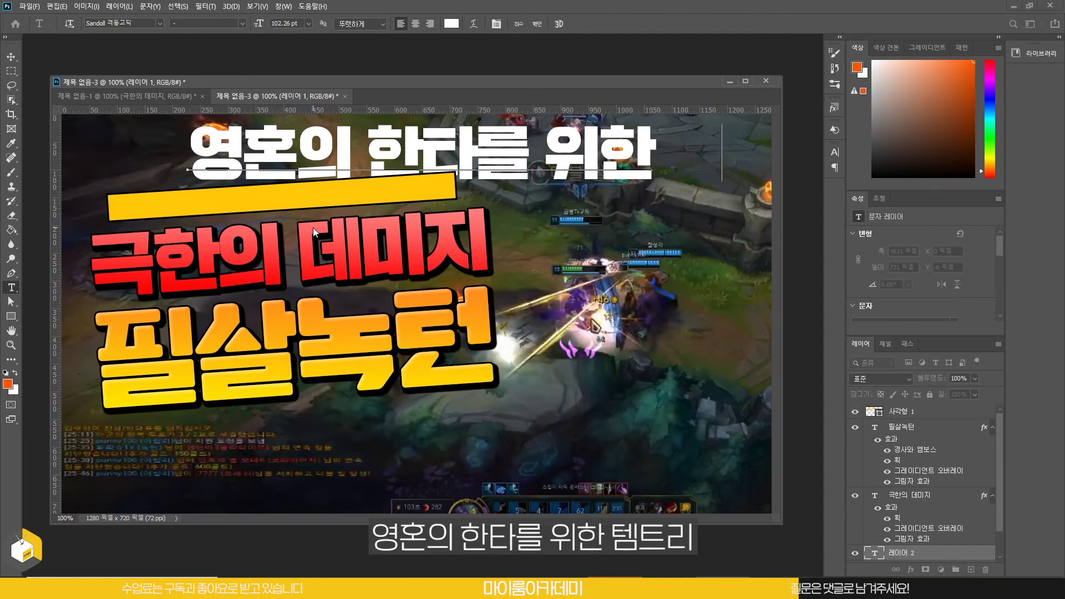
type(" 템트")
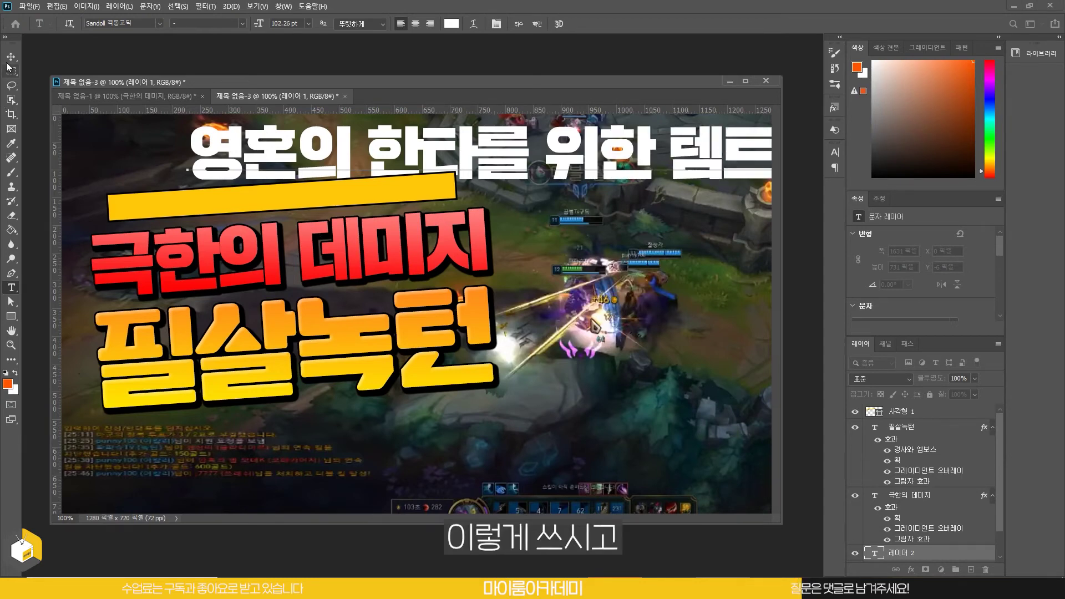
type("리")
left_click(10, 61)
Step: Set the subtitle text to the Sandoll 다솔 font in 01 Light at 49.26 pt and move it onto the yellow rectangle
key("t")
left_click(160, 23)
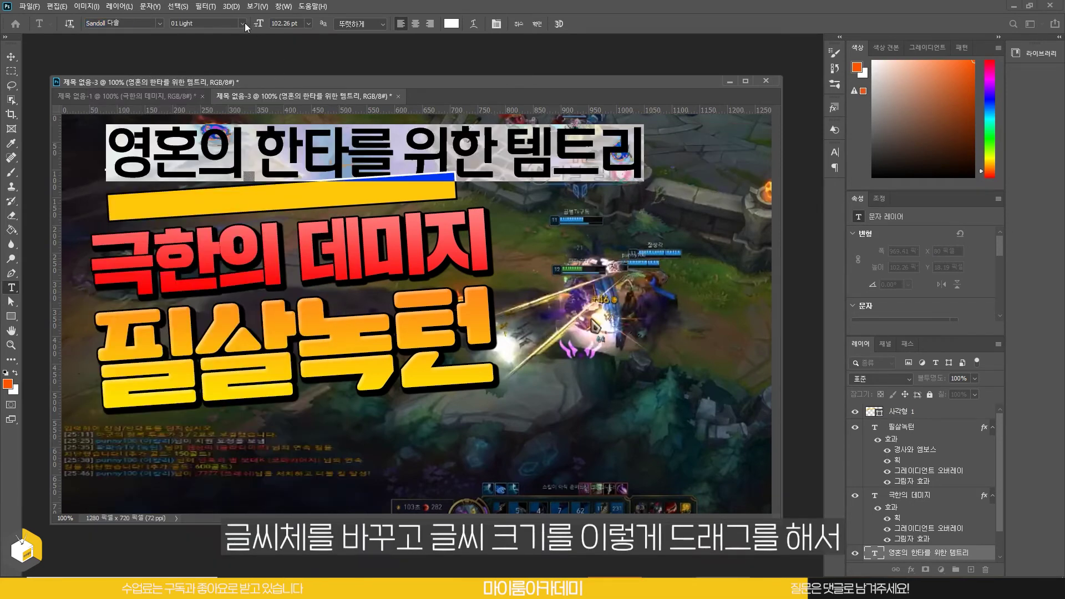
left_click_drag(262, 26, 229, 30)
left_click_drag(255, 157, 291, 184)
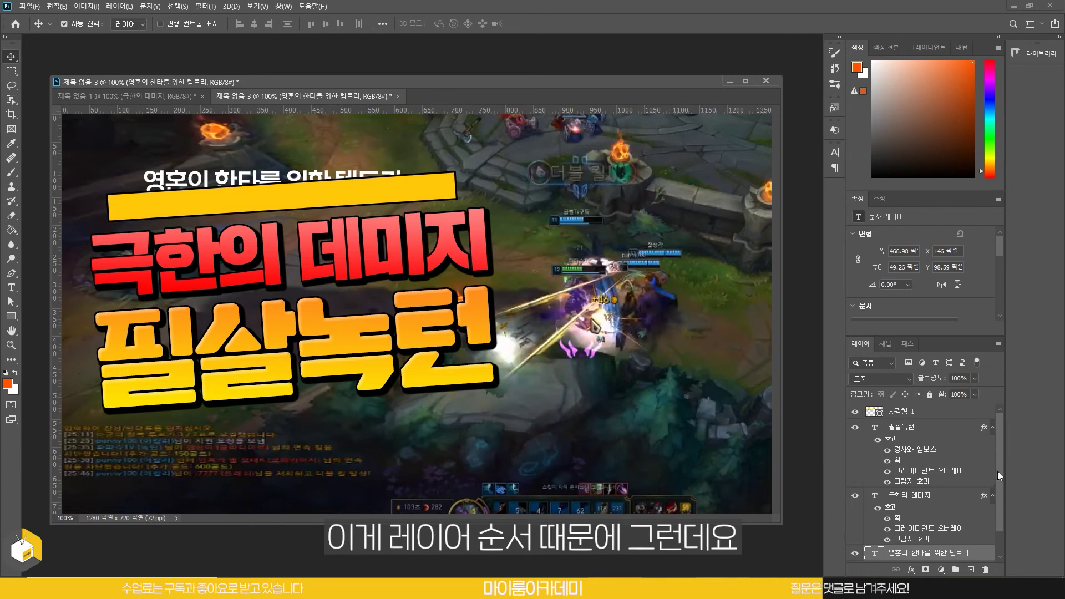
Step: Move the "영혼의 한타를 위한 템트리" layer above the yellow rectangle's layer in the stacking order
scroll(997, 471, "down", 1)
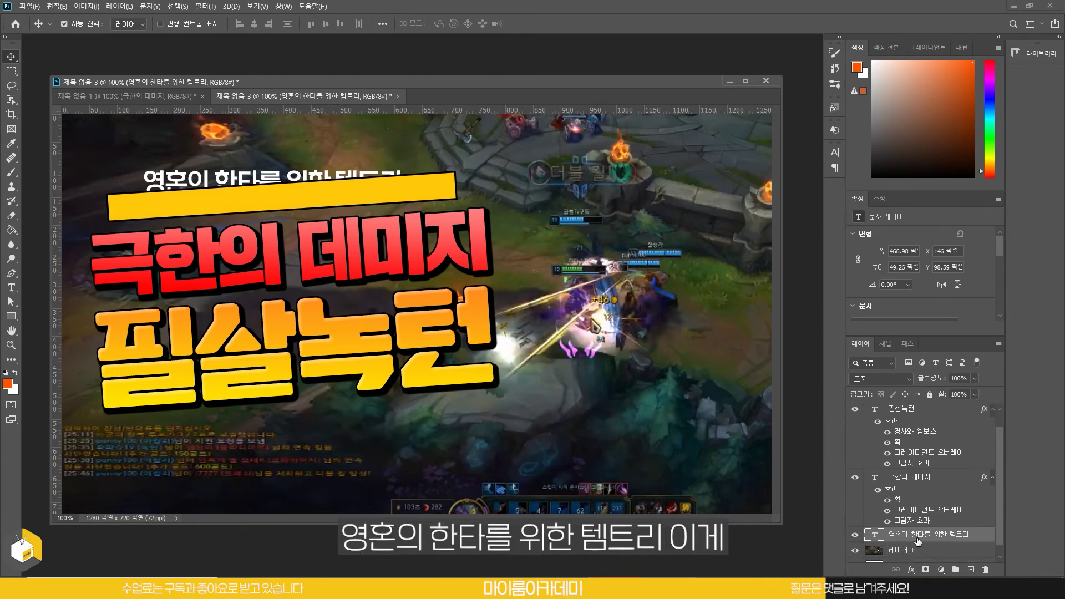
scroll(914, 540, "up", 1)
left_click(900, 412)
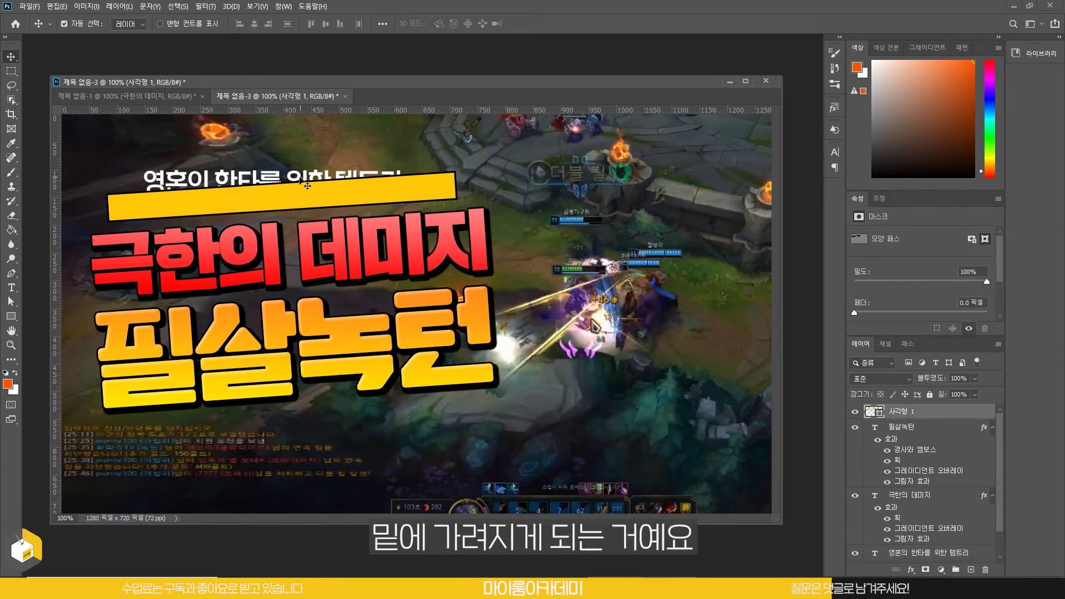
left_click_drag(914, 555, 899, 411)
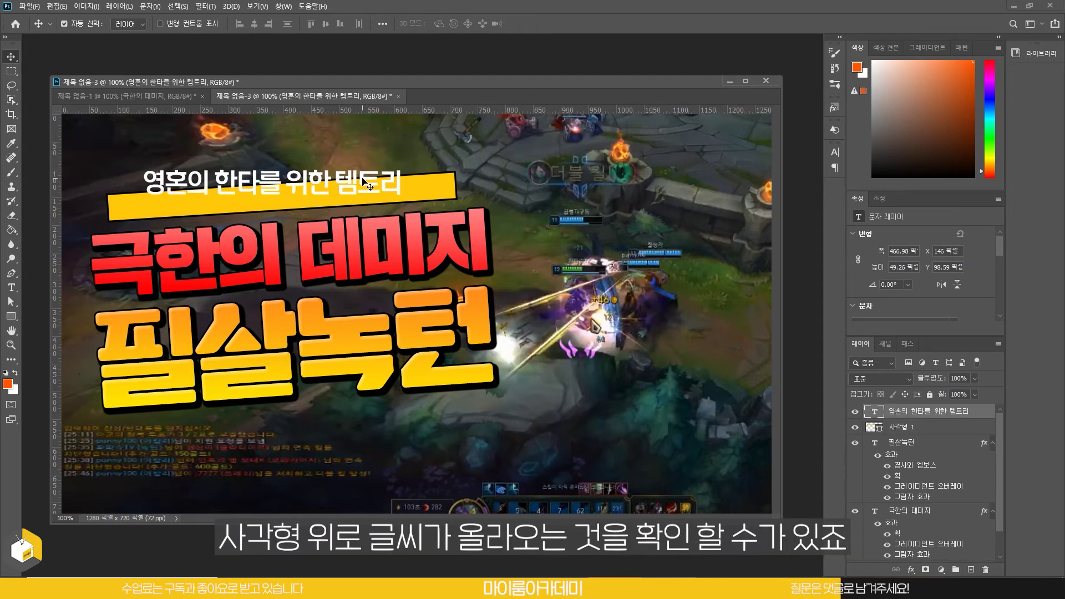
Step: Rotate the subtitle text by -3.68° and place it inside the yellow rectangle
left_click_drag(395, 175, 397, 175)
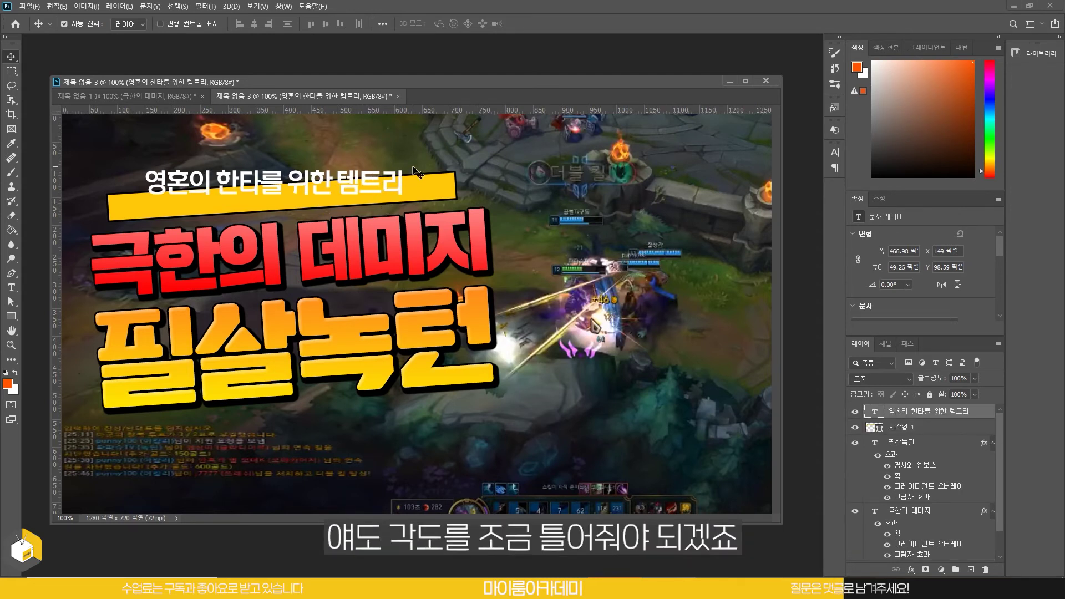
key("ctrl+t")
left_click_drag(423, 164, 426, 146)
key("Return")
left_click_drag(356, 174, 364, 189)
key("ctrl+t")
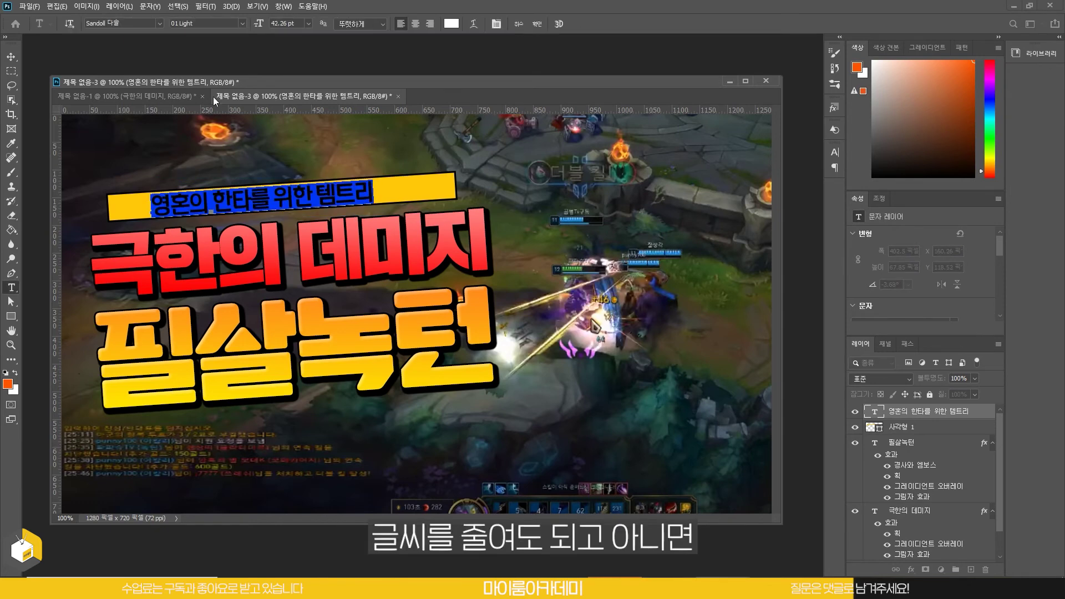
left_click(11, 57)
left_click(11, 57)
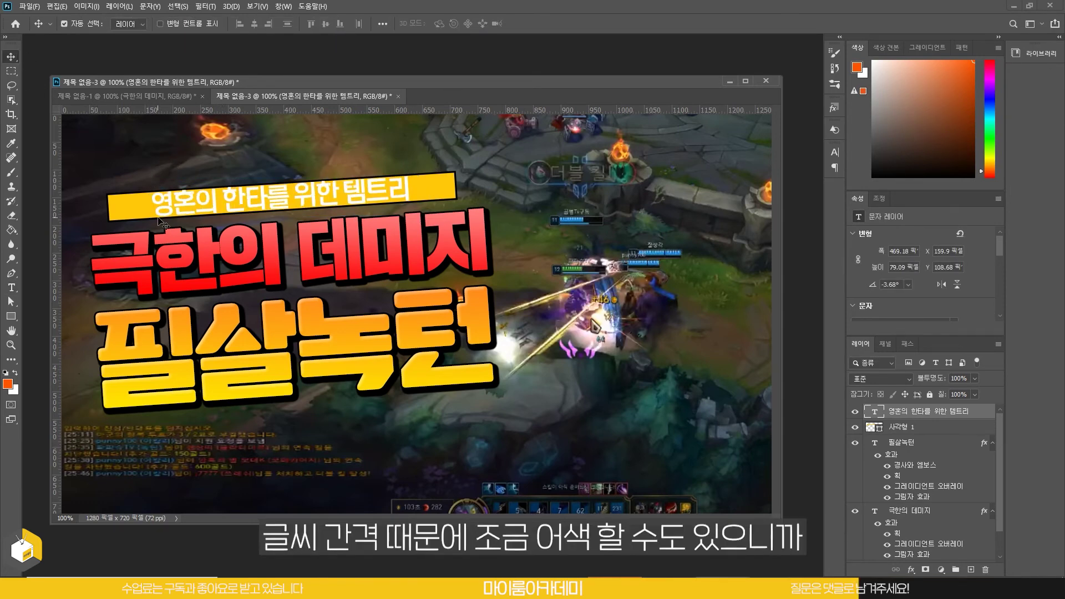
Step: Stretch the yellow rectangle slightly upward so that it is taller behind the subtitle text
left_click(421, 203)
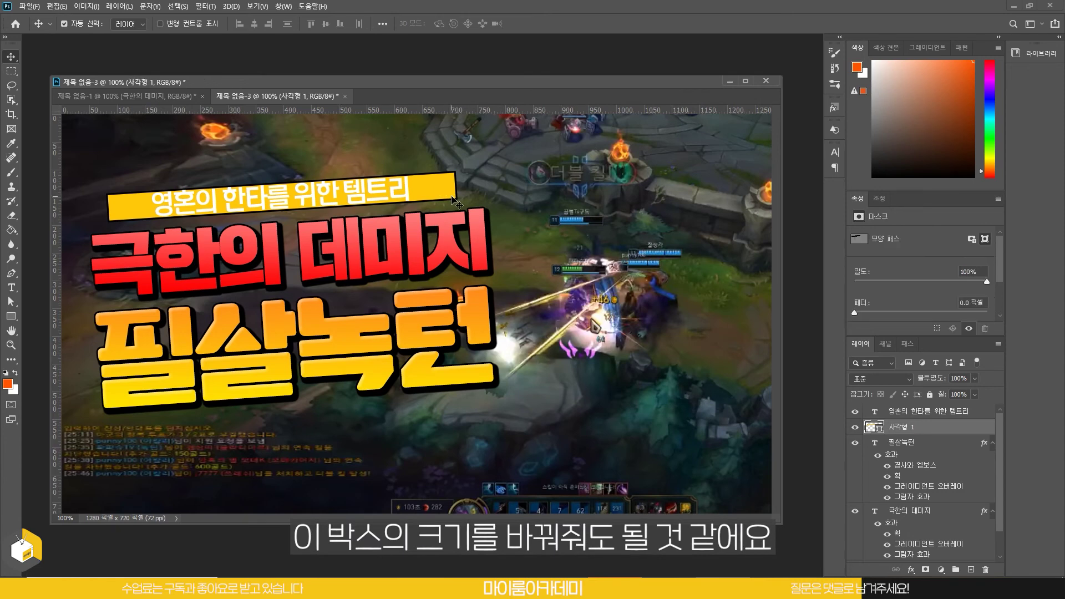
key("ctrl+t")
left_click_drag(281, 171, 280, 164)
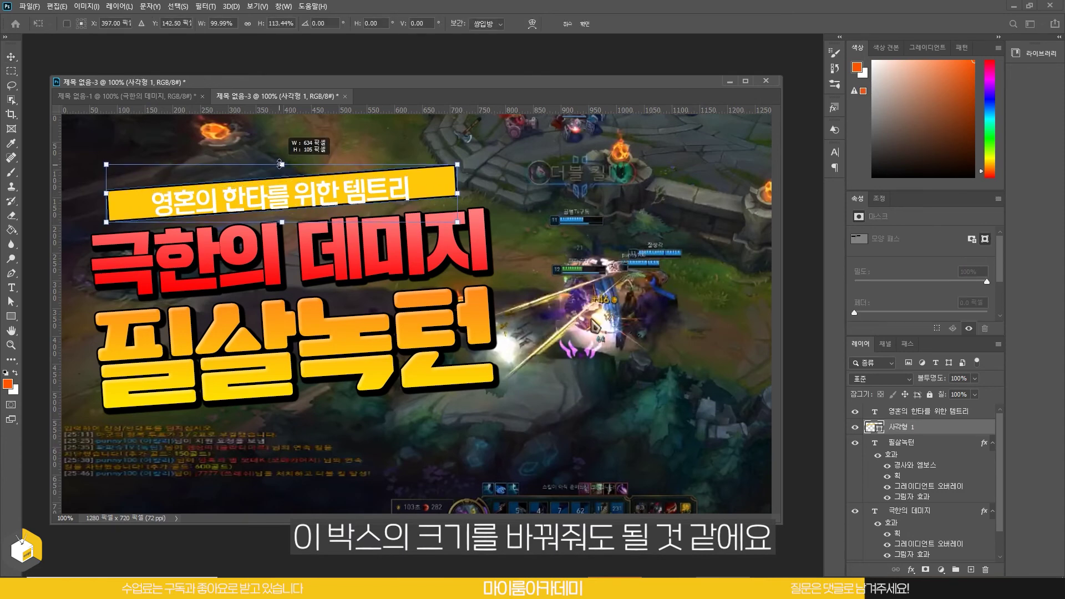
key("Return")
Step: Insert "공격" before "템트리" in the subtitle text and centre the line within the yellow rectangle
left_click(349, 191)
double_click(349, 191)
left_click(347, 194)
type("공격")
key("ctrl+Return")
key("v")
left_click_drag(355, 198, 339, 196)
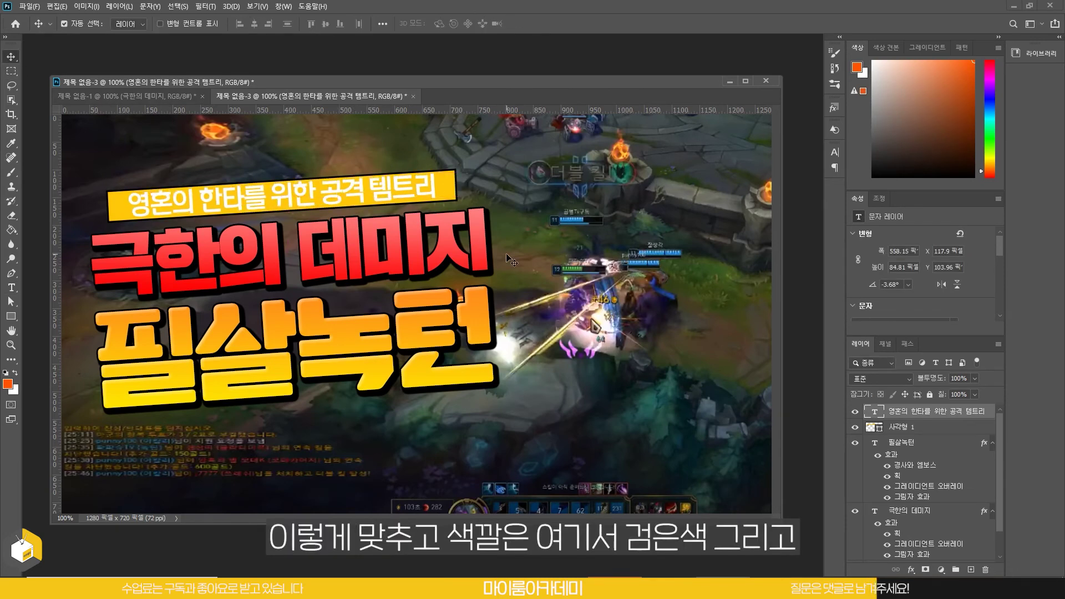
Step: Change the whole subtitle text's color to black
double_click(274, 190)
left_click(451, 23)
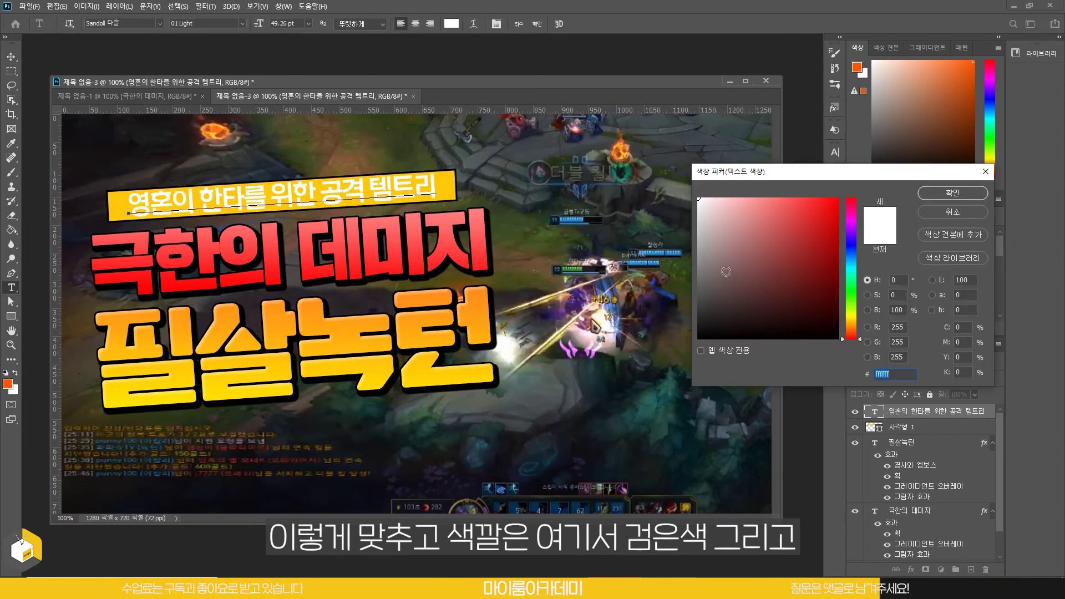
left_click_drag(726, 277, 693, 339)
key("Return")
Step: Color the words "영혼의 한타" in the subtitle red ff0000 and compare with the example thumbnail
left_click(240, 204)
left_click_drag(239, 204, 129, 212)
left_click(452, 23)
type("ff0000")
key("Return")
key("ctrl+Return")
key("v")
left_click(186, 97)
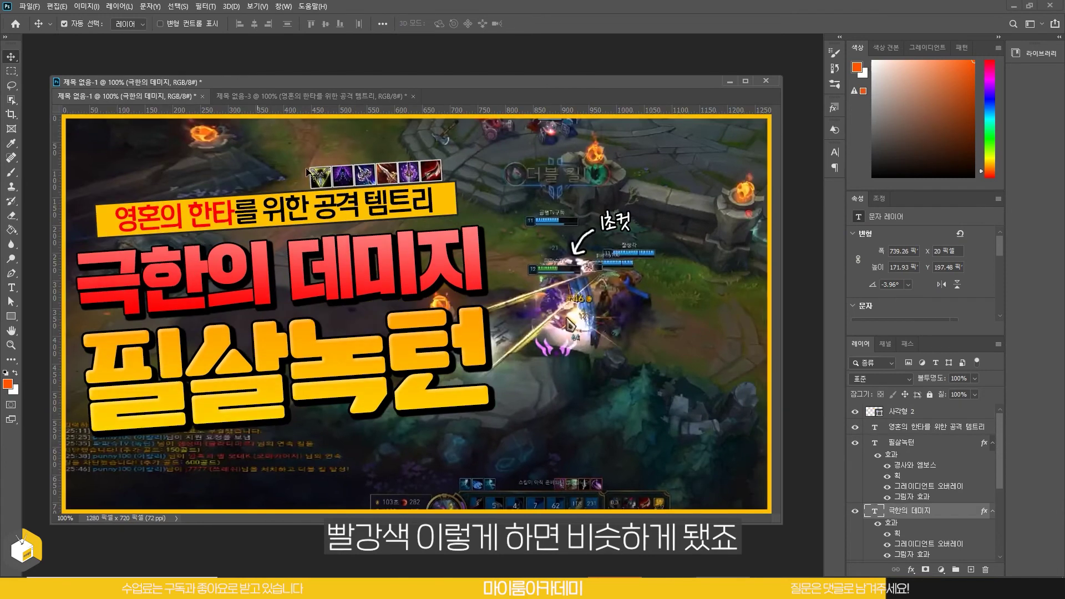
Step: Select the subtitle text, yellow rectangle and both title lines together and scale them up proportionally toward the lower right
left_click(288, 98)
left_click(430, 198, "shift")
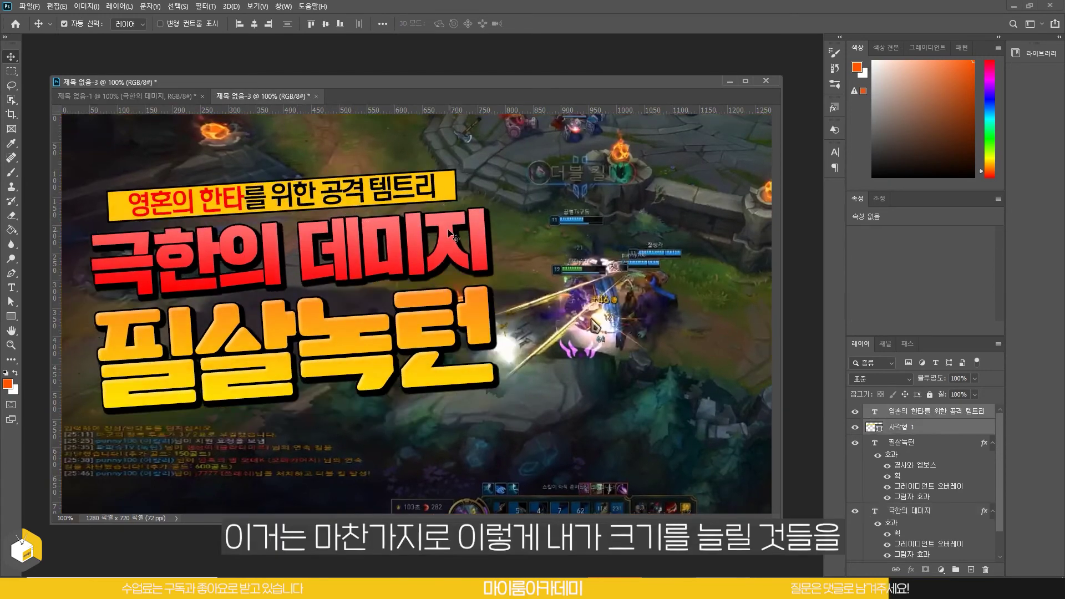
left_click(915, 448)
left_click(908, 415)
left_click(913, 429, "ctrl")
left_click(915, 448, "ctrl")
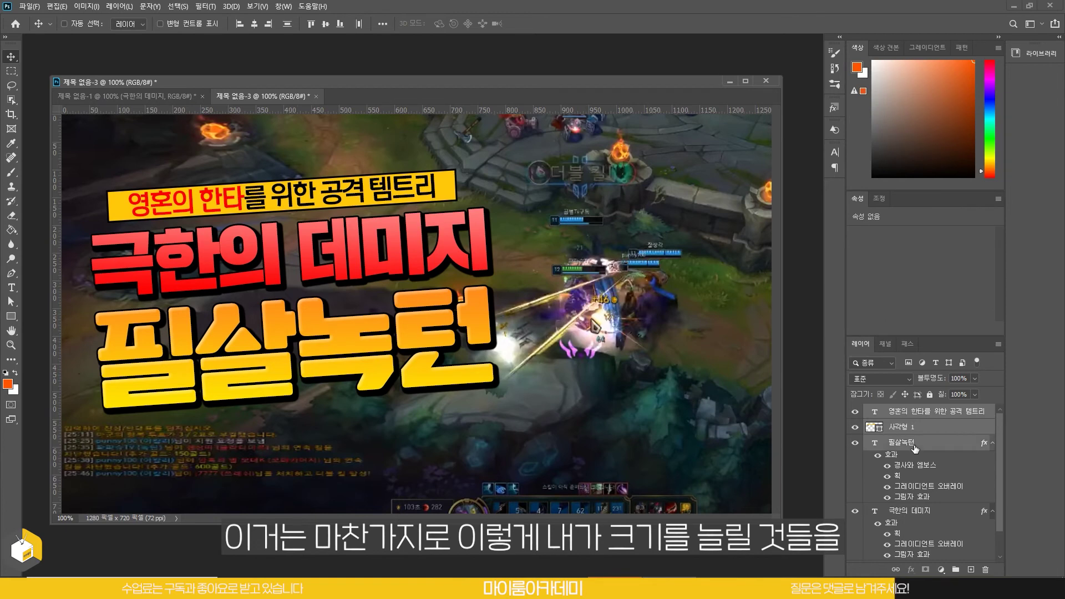
scroll(930, 507, "down", 1)
key("ctrl+t")
left_click_drag(494, 409, 543, 428)
key("Return")
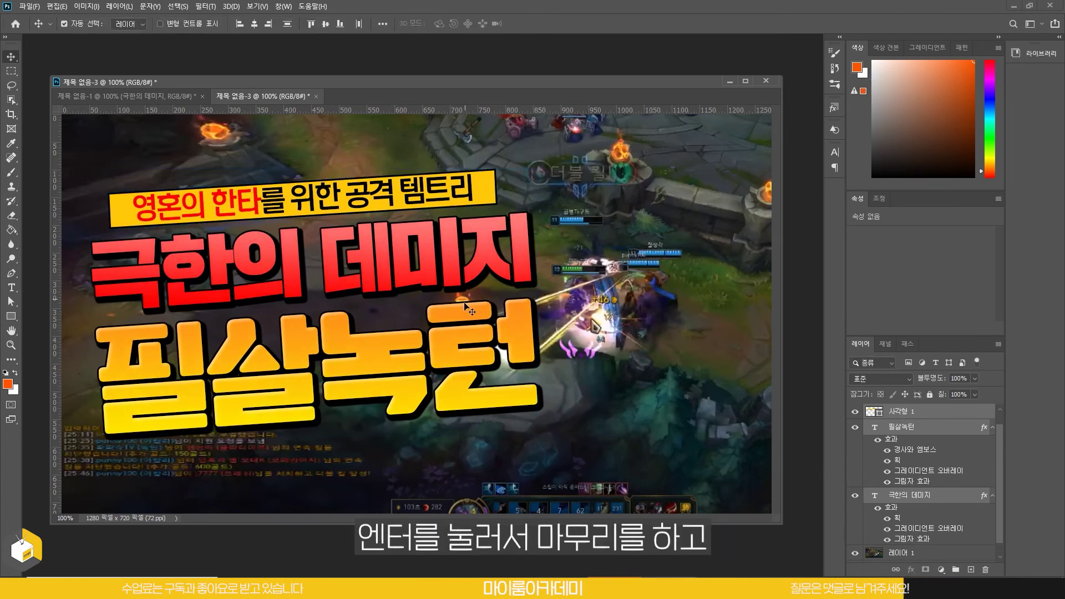
Step: Move the enlarged title group slightly down and to the left, and compare it with the example thumbnail
mouse_move(457, 314)
left_mouse_down()
mouse_move(454, 324)
mouse_move(450, 315)
left_mouse_up()
left_click(170, 98)
left_click(249, 97)
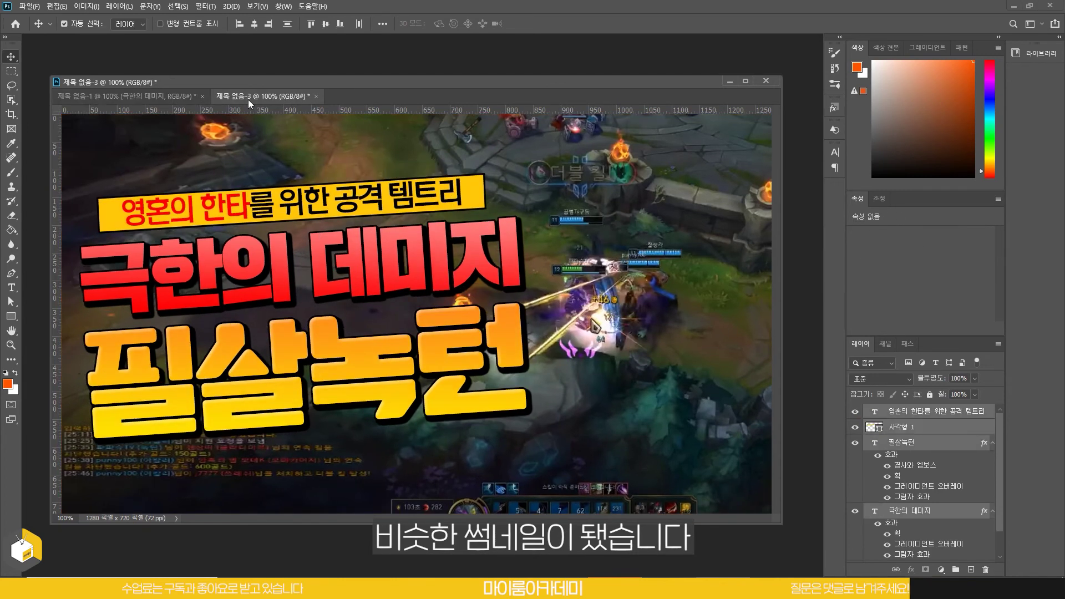
Step: Bring the item icon strip from the example into the new thumbnail, above the right part of the yellow subtitle bar
left_click(169, 98)
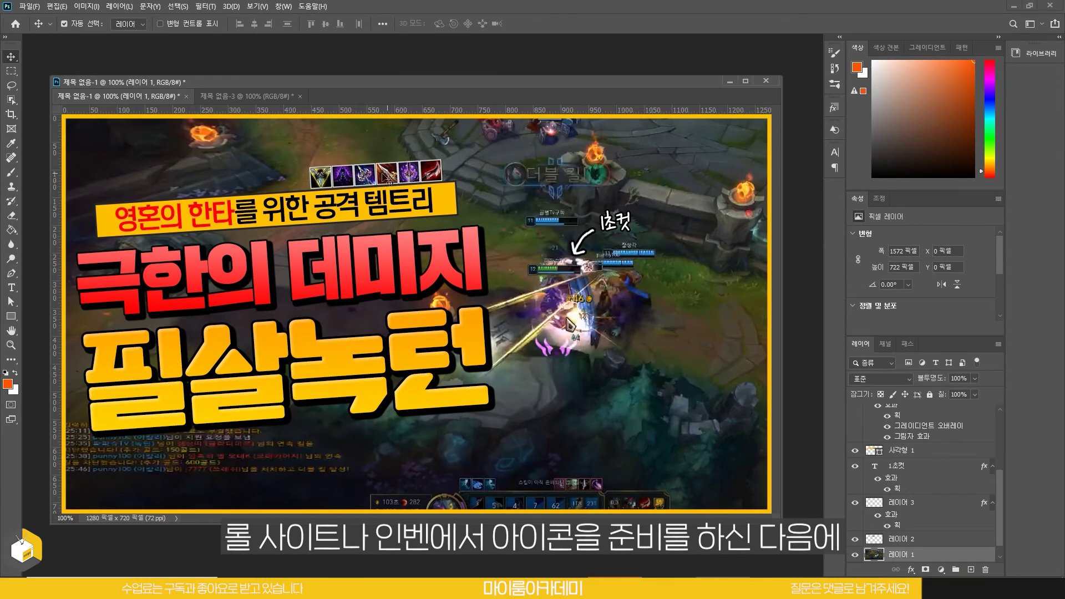
left_click_drag(366, 167, 397, 161)
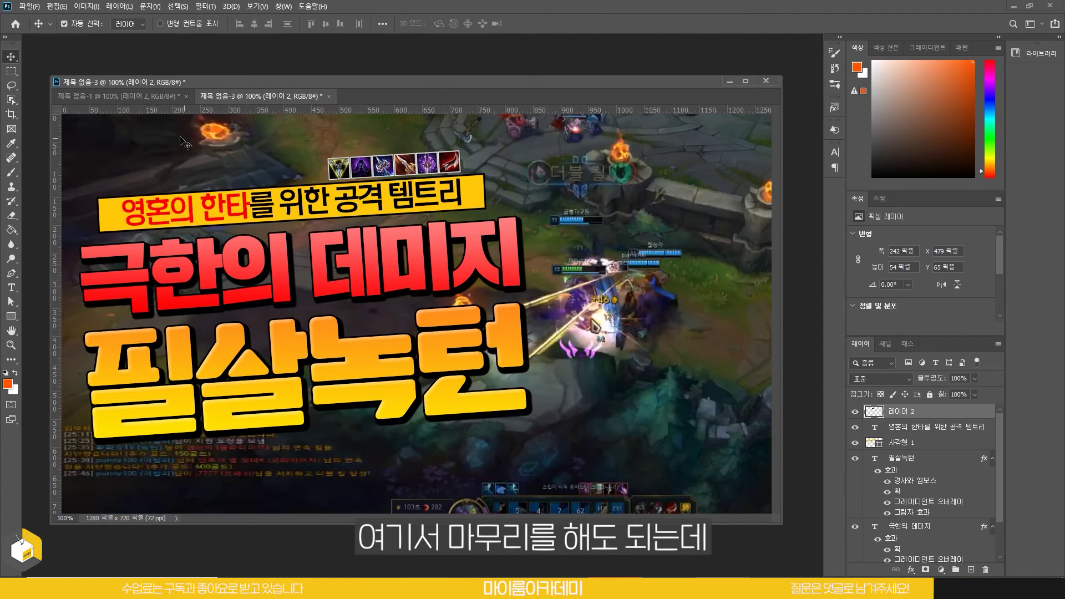
key("ctrl+Tab")
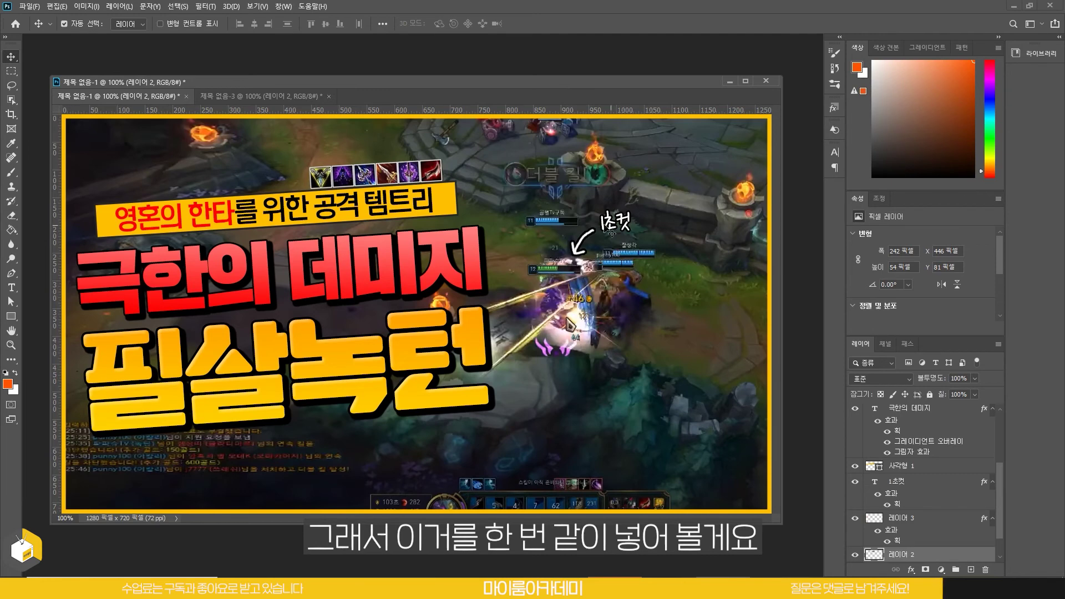
key("ctrl+Tab")
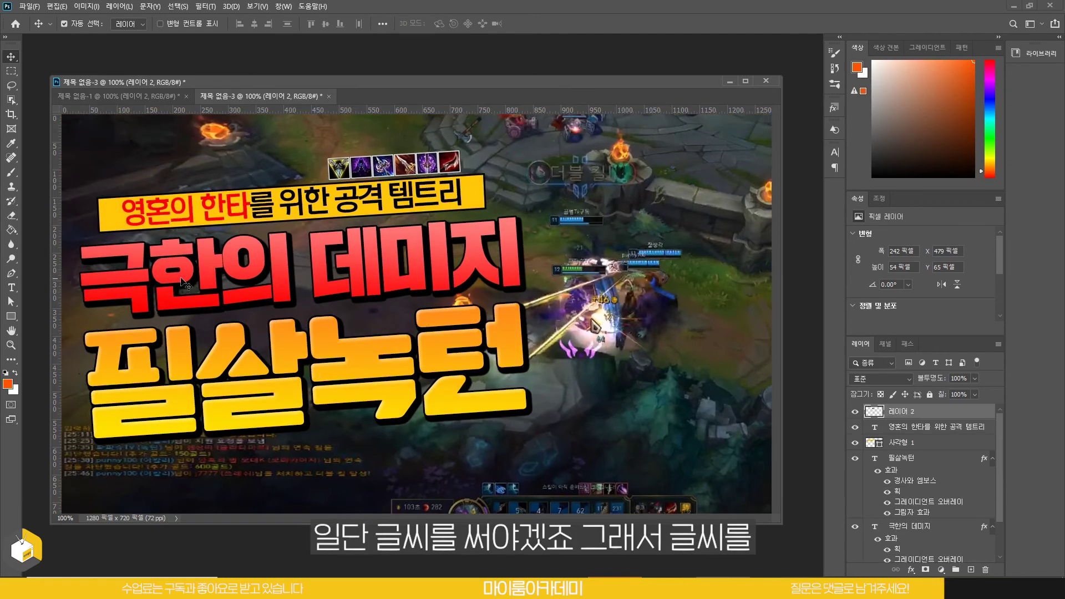
Step: Add the white text "1초컷" above the fighting champions and set its size to 60.26 pt
left_click(13, 289)
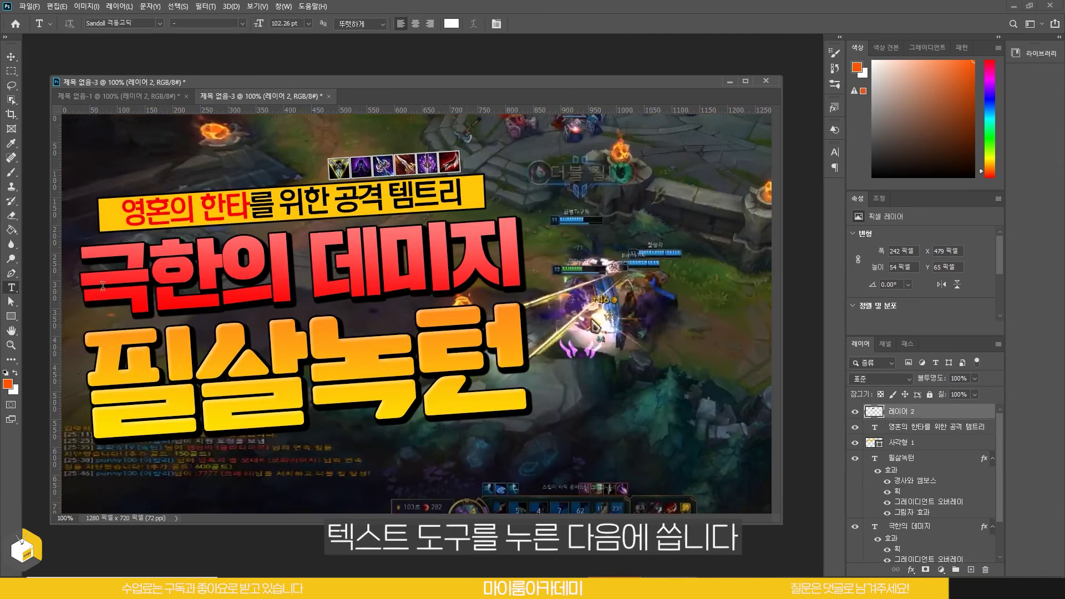
left_click(637, 232)
type("1")
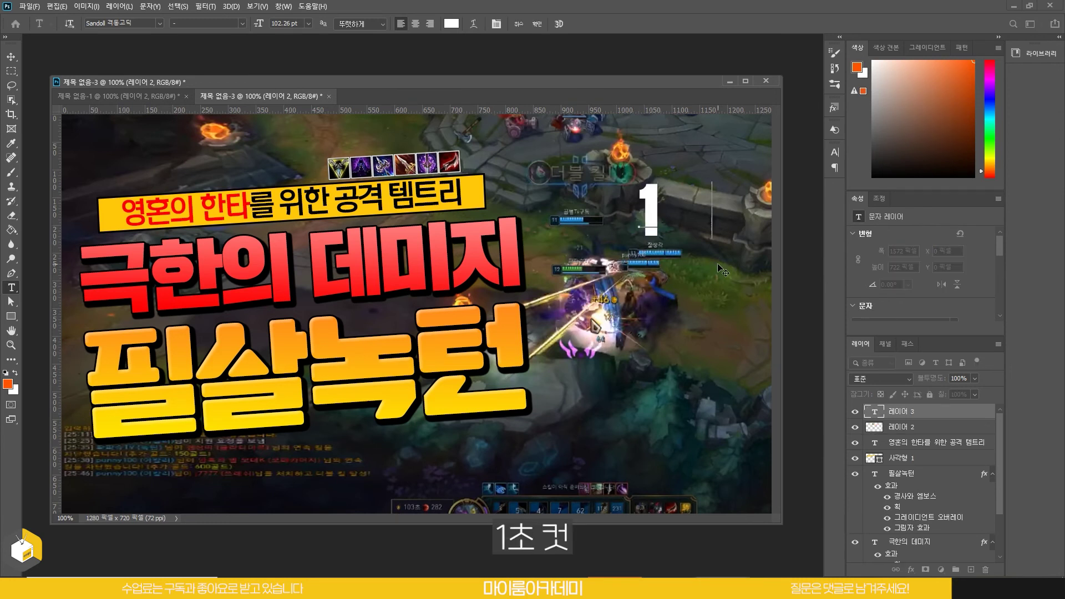
type("초컷")
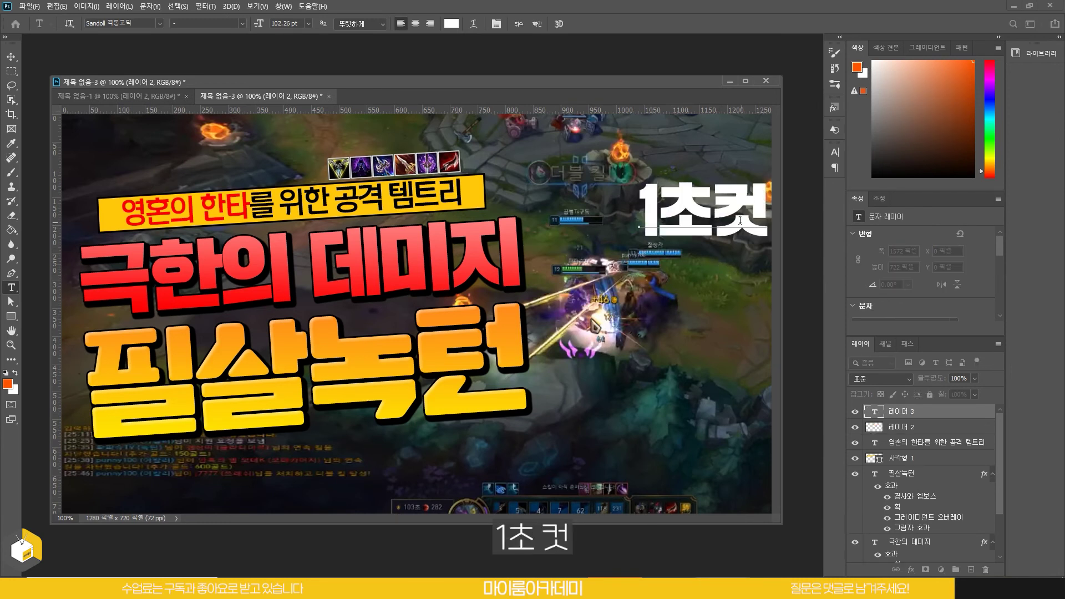
left_click(715, 213)
key("ctrl+a")
left_click_drag(259, 24, 238, 34)
Step: Set the "1초컷" text to a heavier weight of the handwriting font Sandoll 백종열펜 and shift it slightly down and left
left_click(159, 23)
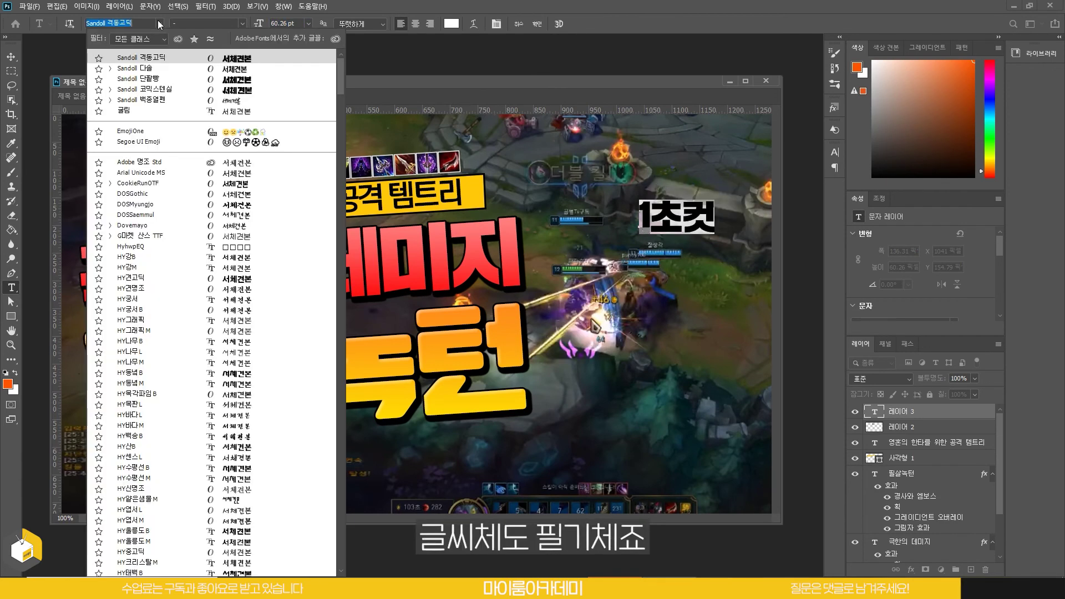
left_click(177, 104)
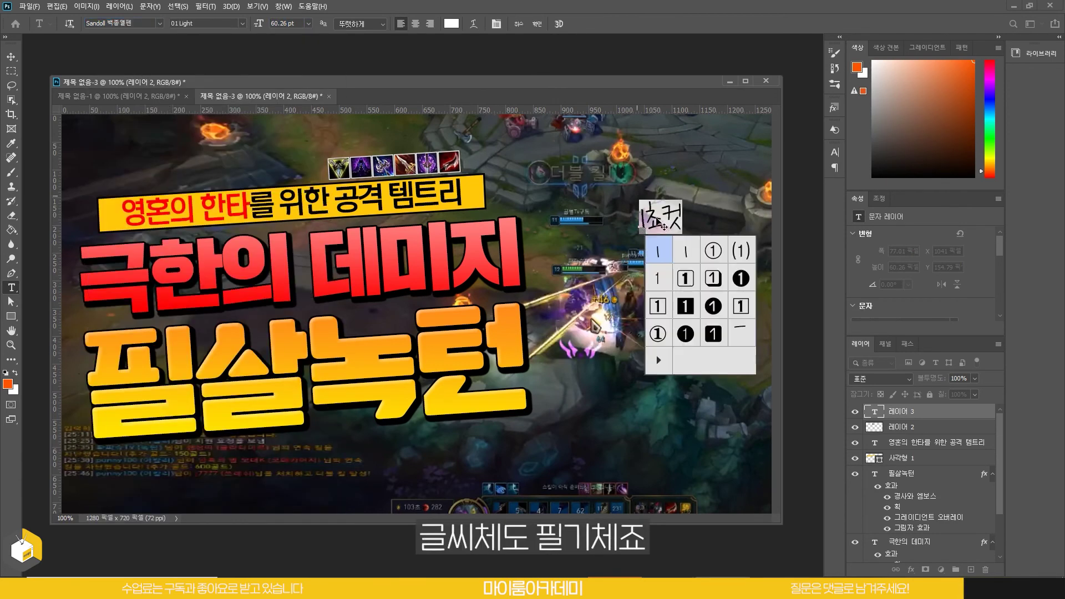
left_click(243, 24)
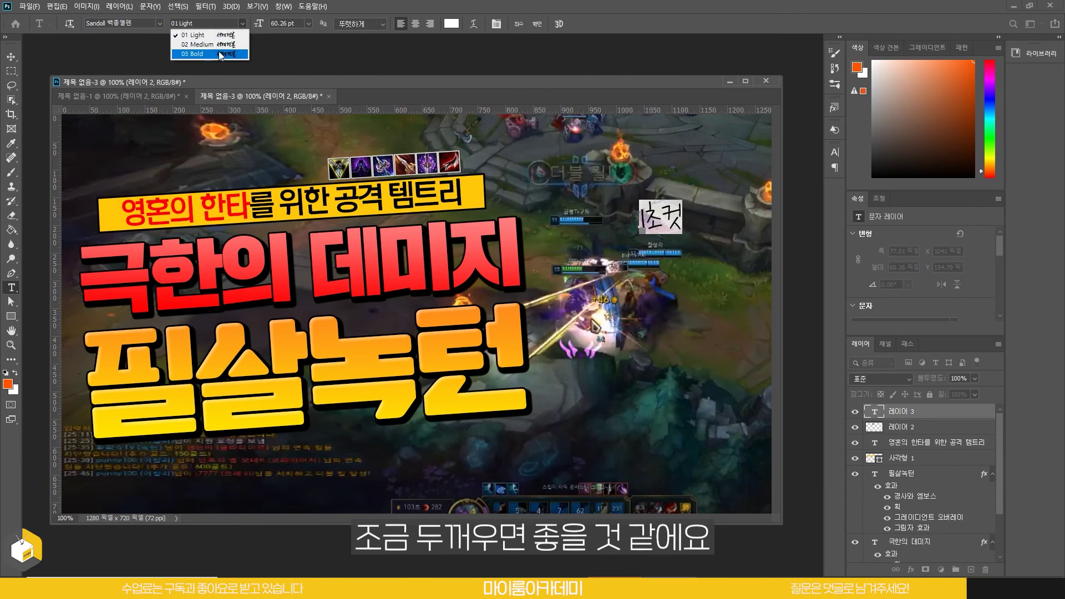
left_click(194, 48)
left_click(665, 221)
left_click(11, 56)
left_click_drag(659, 218, 645, 225)
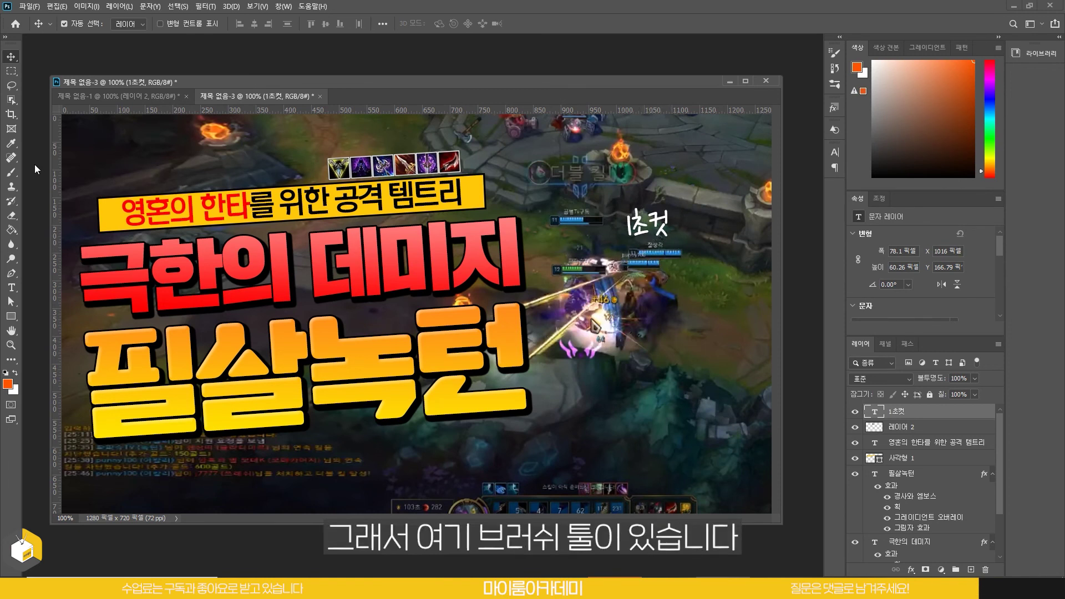
Step: Choose the hard round brush (선명한 원) from the general brushes and add a new layer for painting
left_click(12, 173)
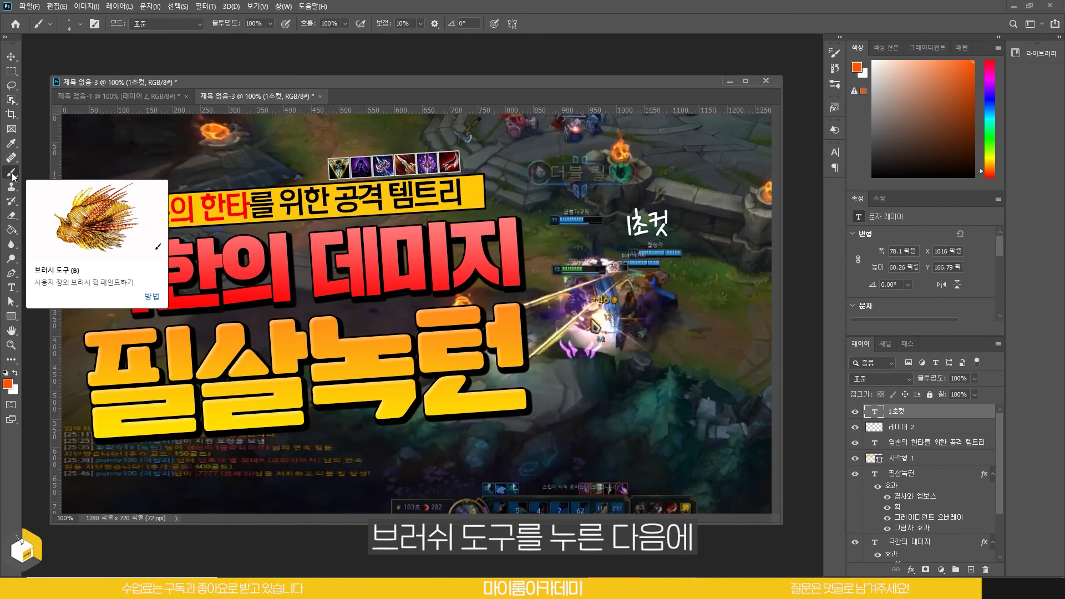
left_click(81, 24)
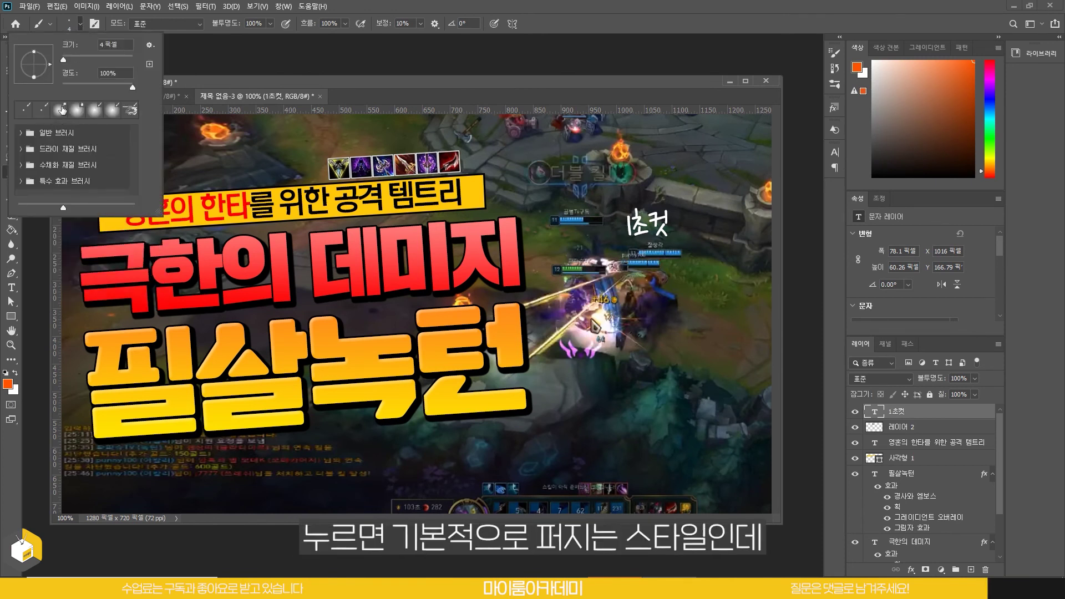
left_click(20, 133)
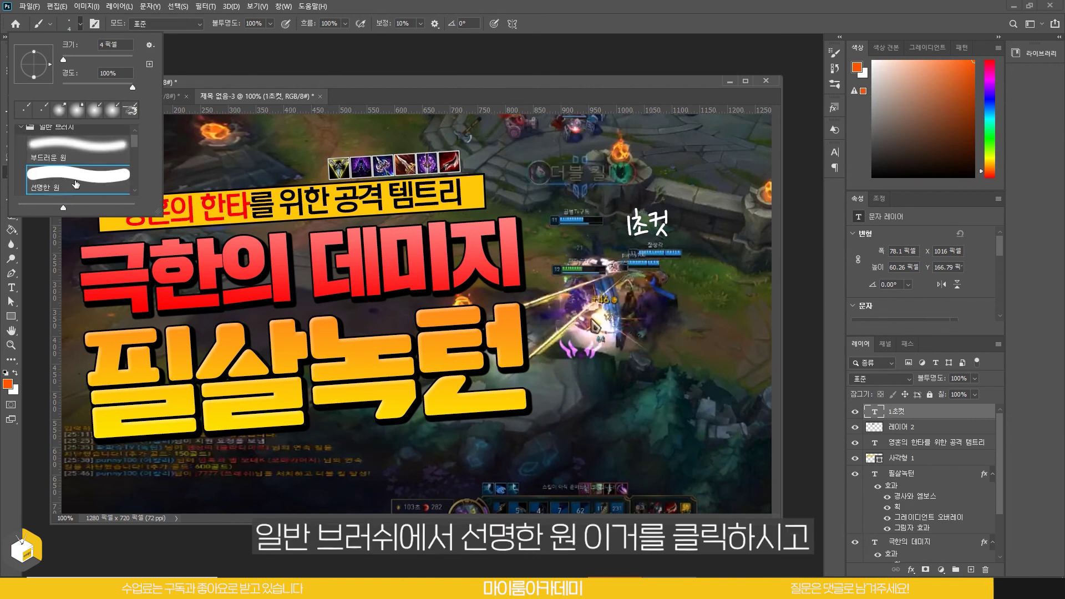
double_click(74, 183)
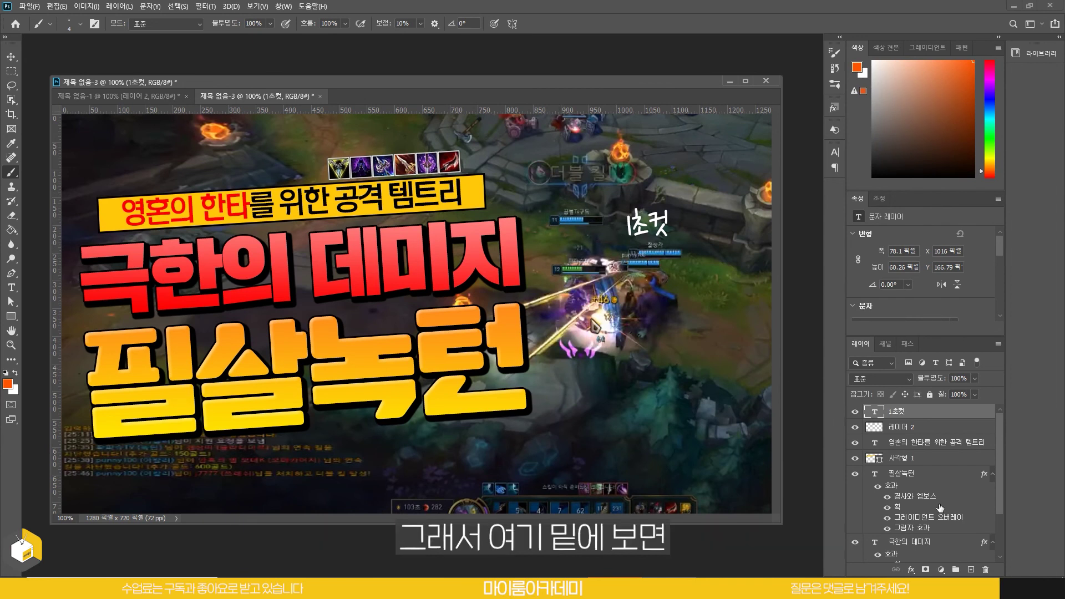
left_click(971, 569)
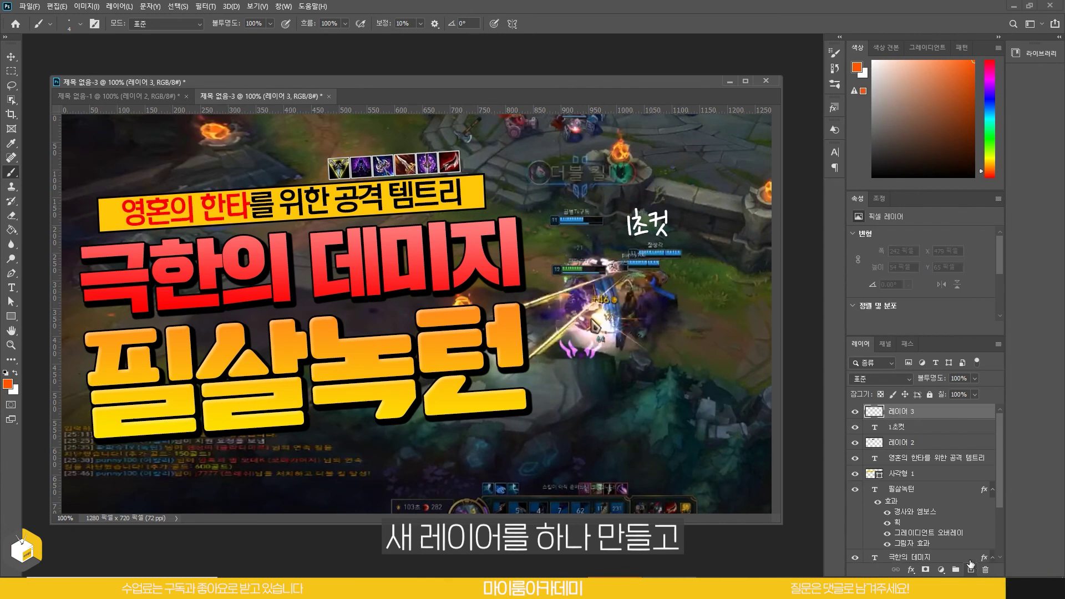
Step: Undo the test brush stroke on the new layer and set the foreground color to white
mouse_move(596, 244)
left_mouse_down()
mouse_move(612, 226)
mouse_move(554, 210)
mouse_move(530, 270)
mouse_move(637, 322)
left_mouse_up()
key("ctrl+z")
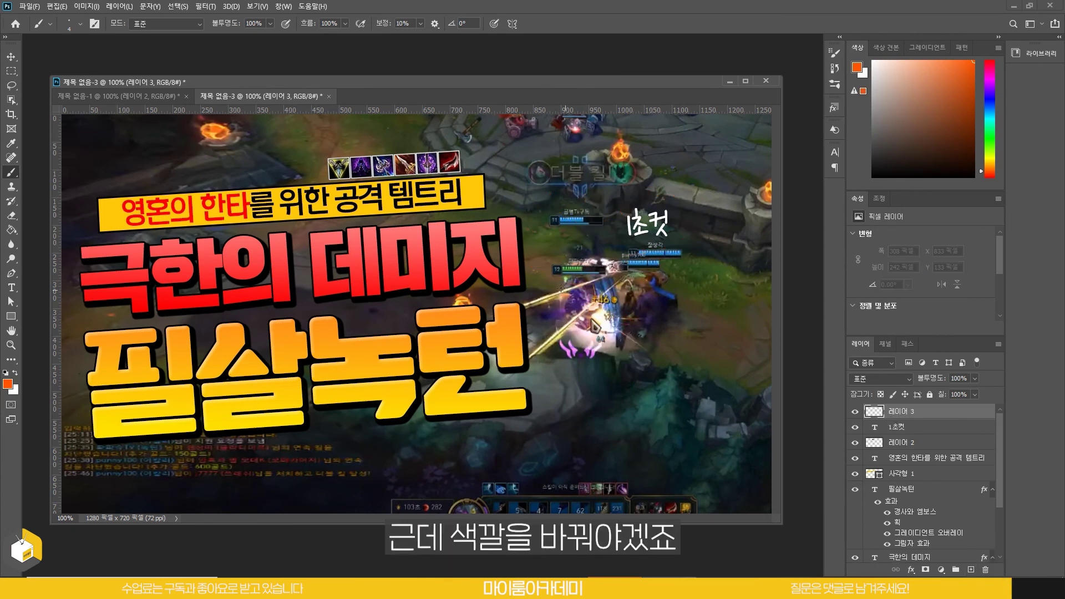
left_click(7, 383)
left_click(935, 195)
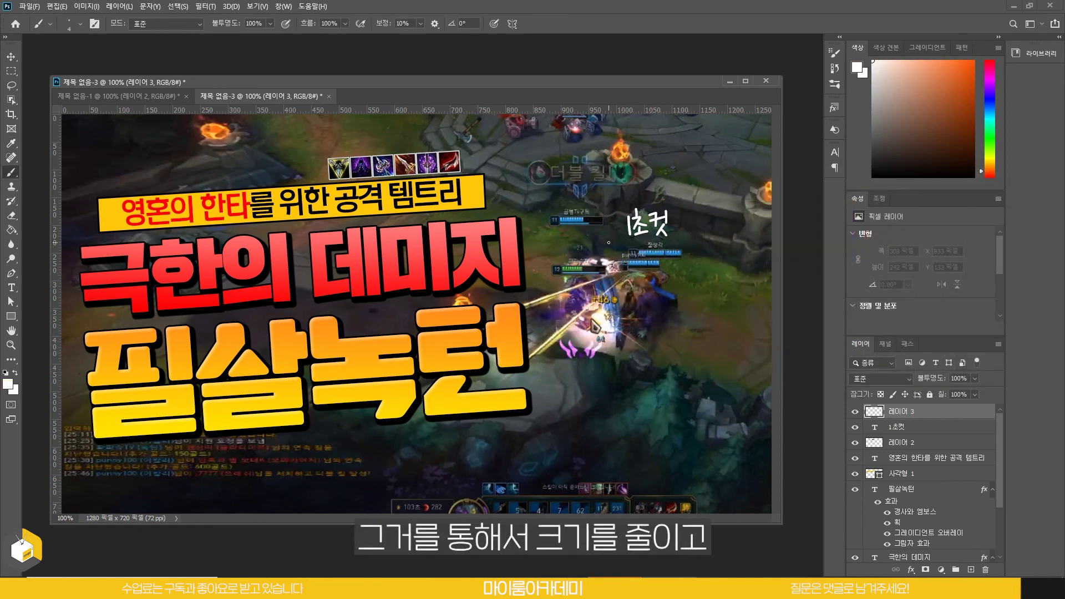
Step: Paint a white curved arrow about 44 x 50 px with a 5 px brush, pointing from "1초컷" down toward the champion
key("bracketright")
key("bracketright")
key("bracketleft")
mouse_move(599, 239)
left_mouse_down()
mouse_move(602, 250)
mouse_move(618, 249)
left_mouse_up()
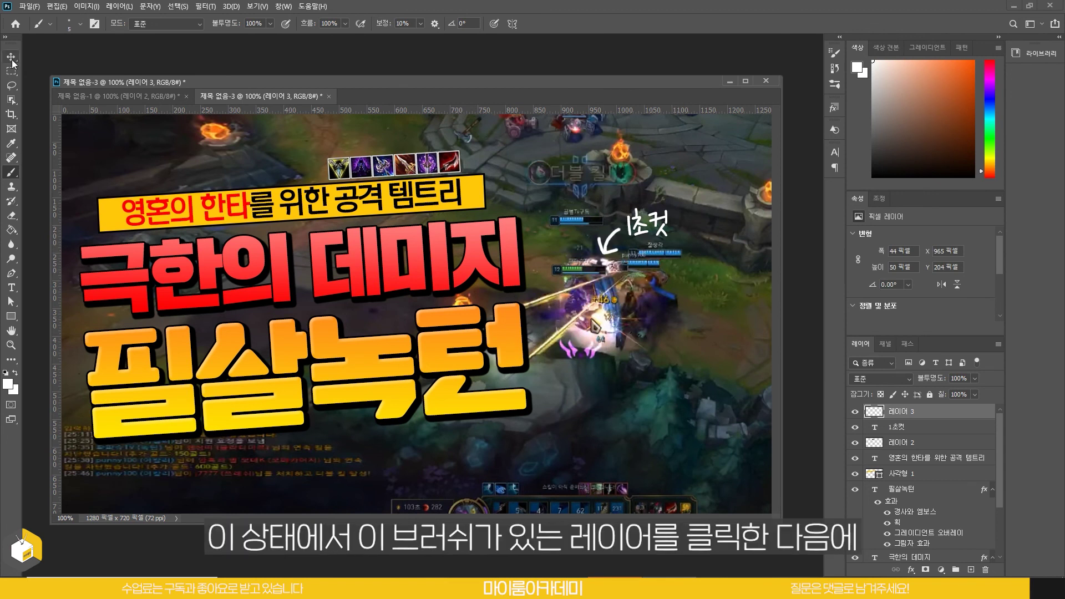
Step: Add a 3 px black outside stroke effect to the painted arrow's layer
key("v")
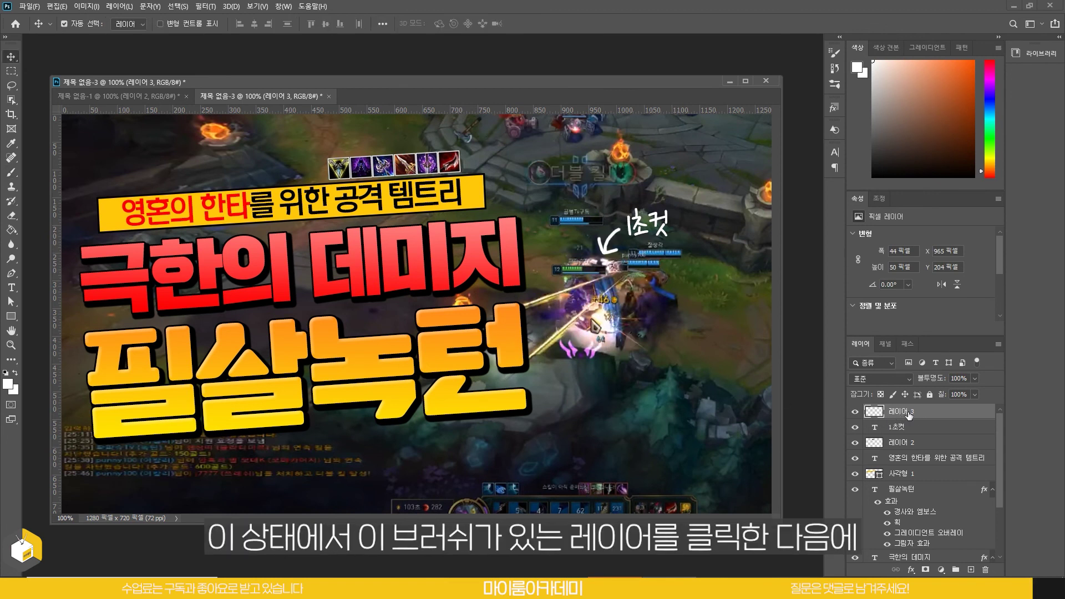
left_click(911, 570)
left_click(932, 487)
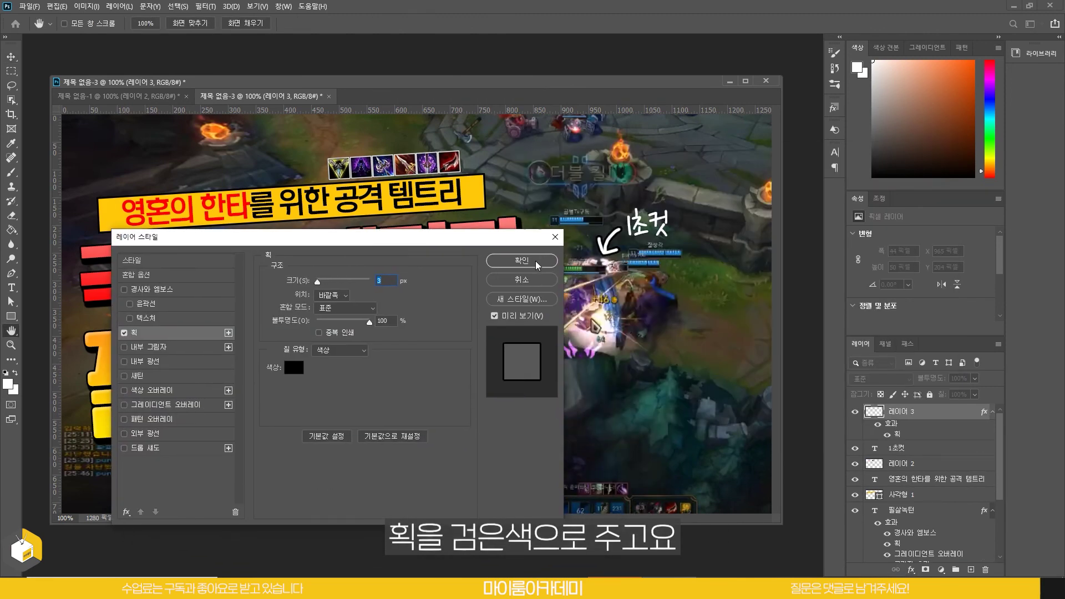
left_click(534, 261)
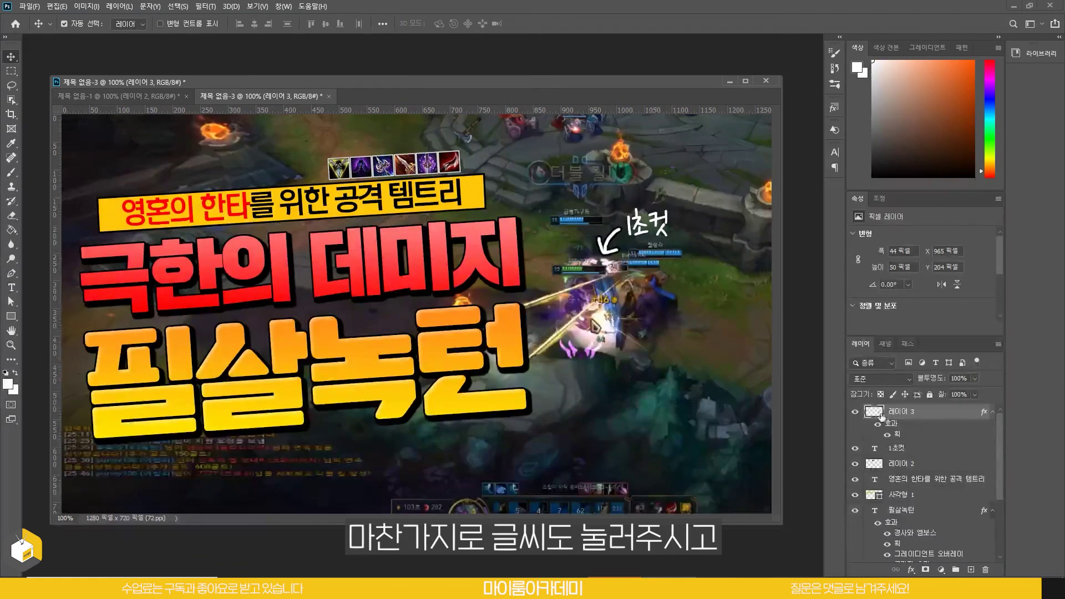
Step: Add a 3 px black outside stroke effect to the "1초컷" text layer
left_click(907, 453)
left_click(911, 570)
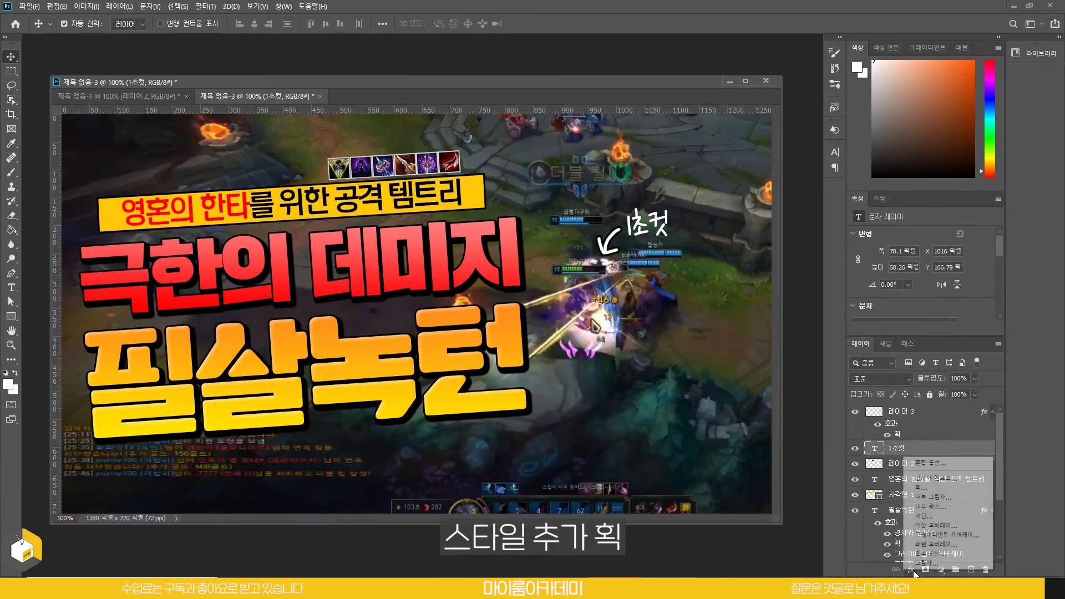
left_click(917, 506)
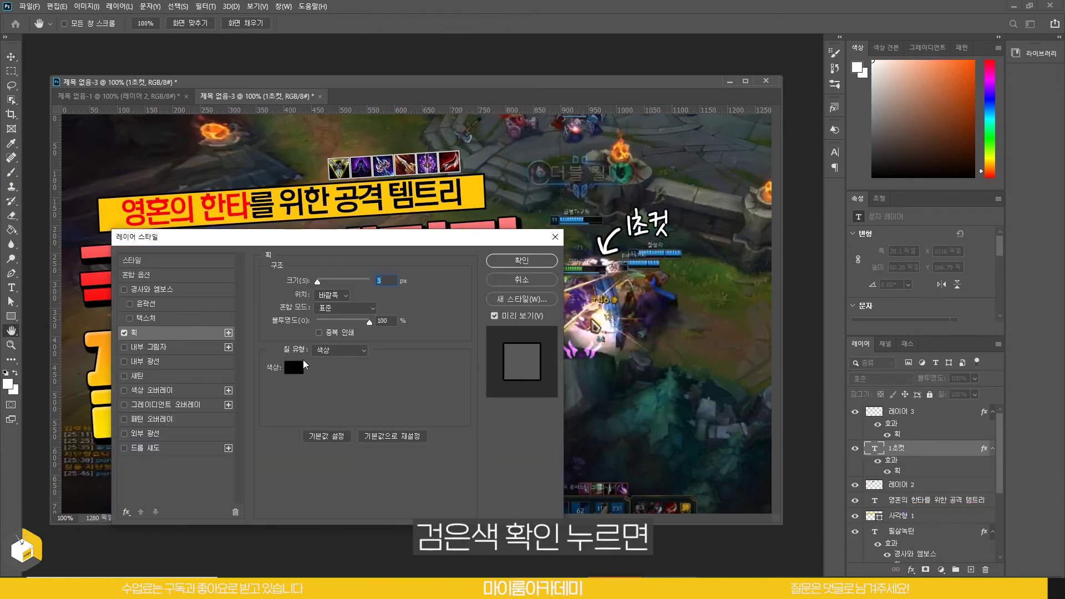
left_click(506, 261)
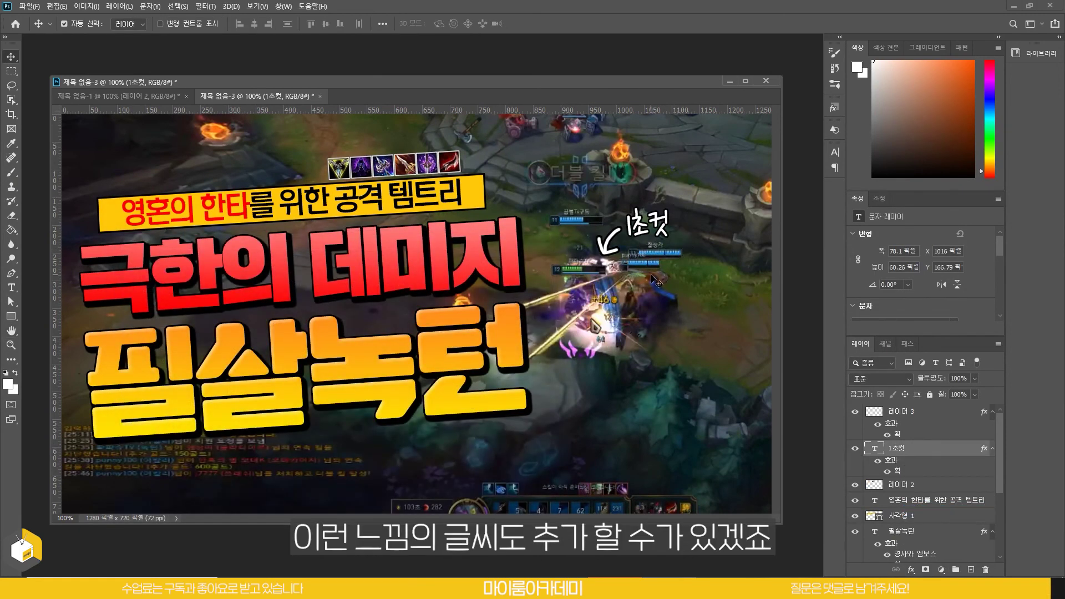